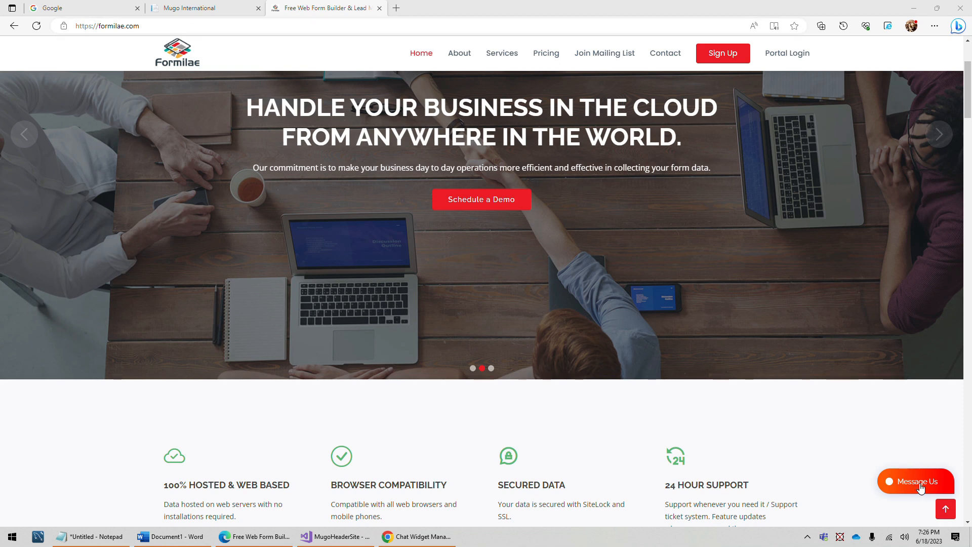
Ask the agent in the Formilae site's message widget how to retrieve a forgotten company code
click(890, 486)
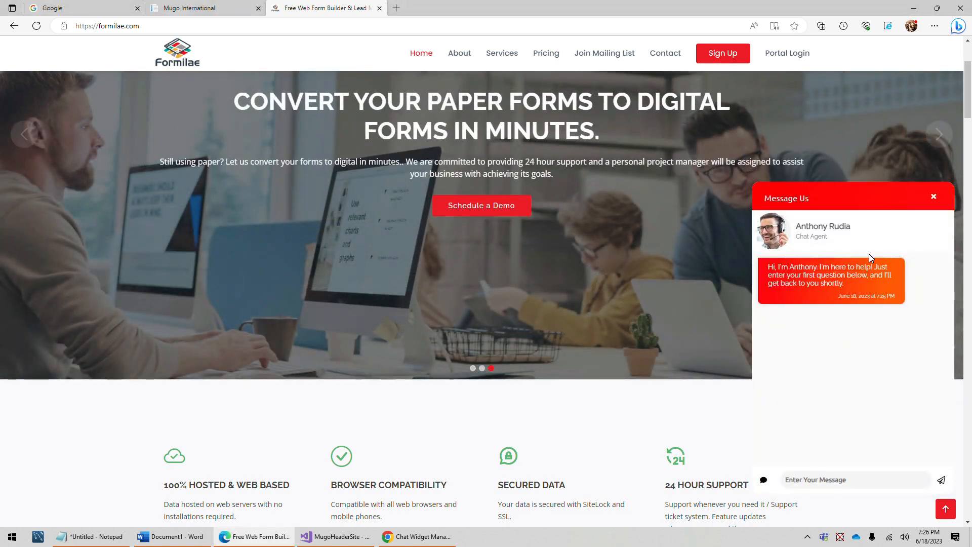
click(934, 197)
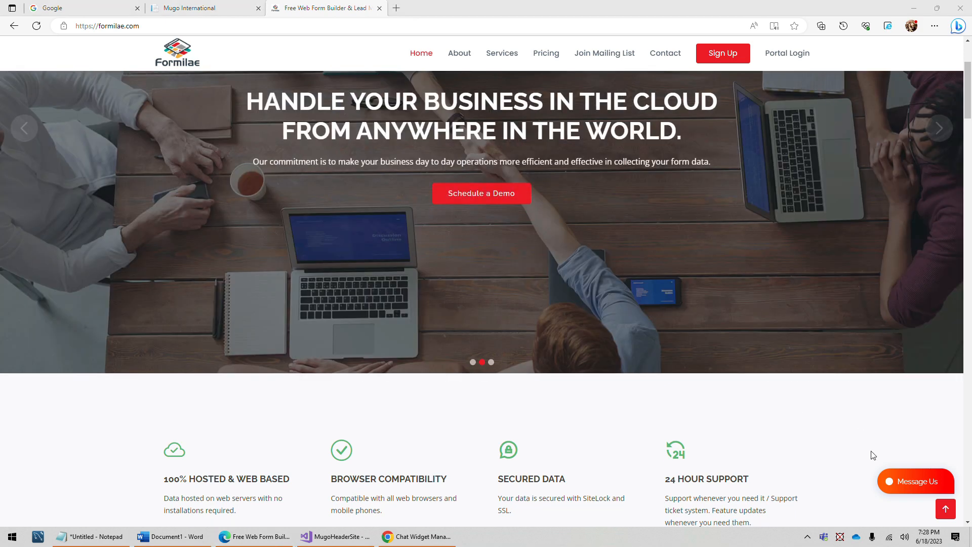
click(892, 486)
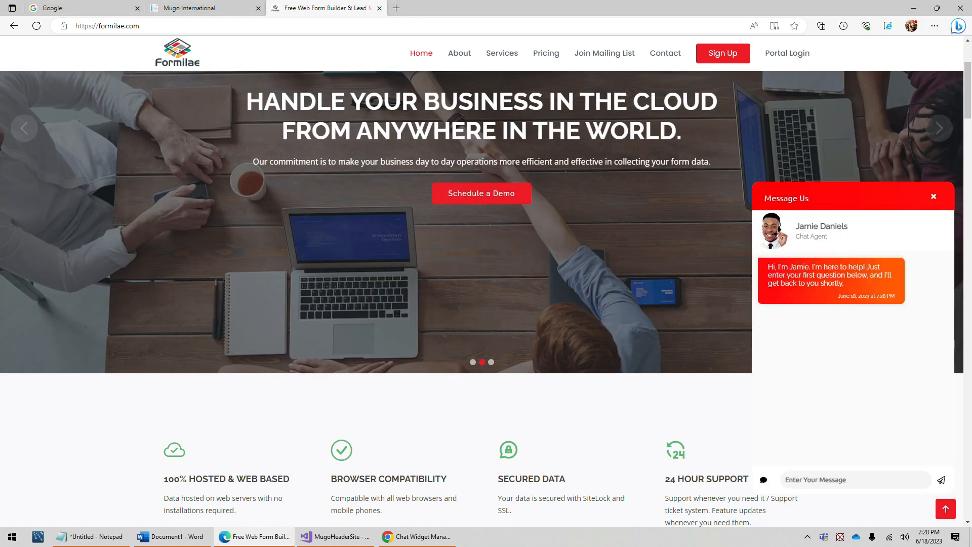
text(Hi Jamie. Can o)
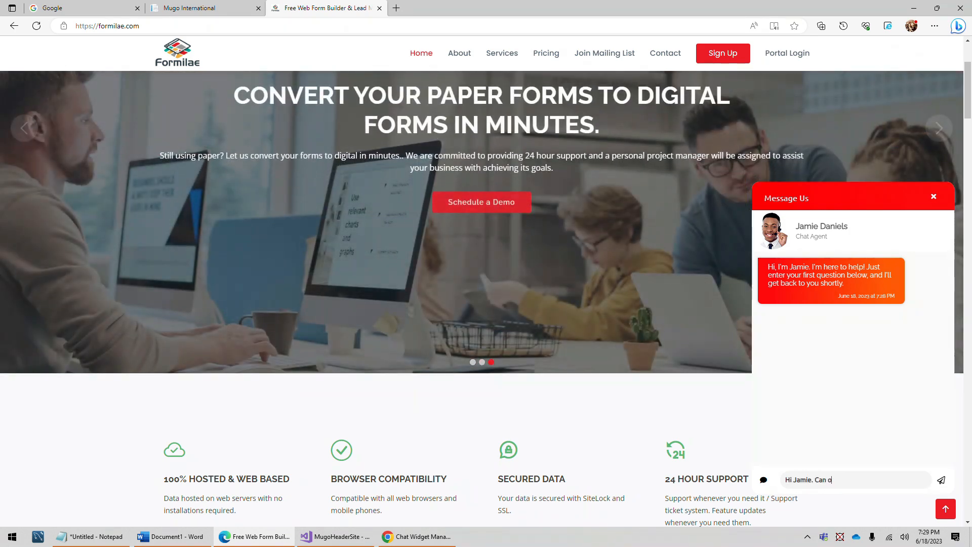
key(BackSpace)
key(BackSpace)
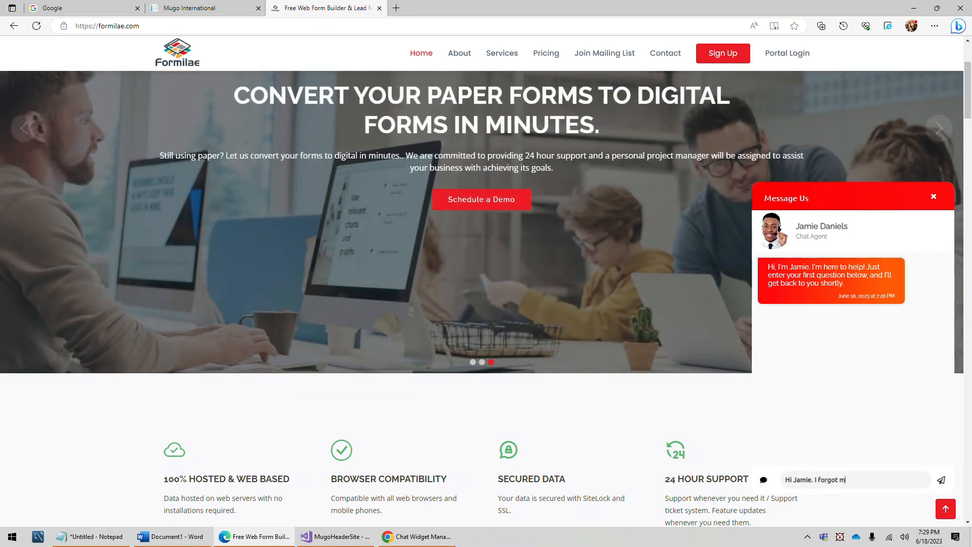
text(I forgot my company code,)
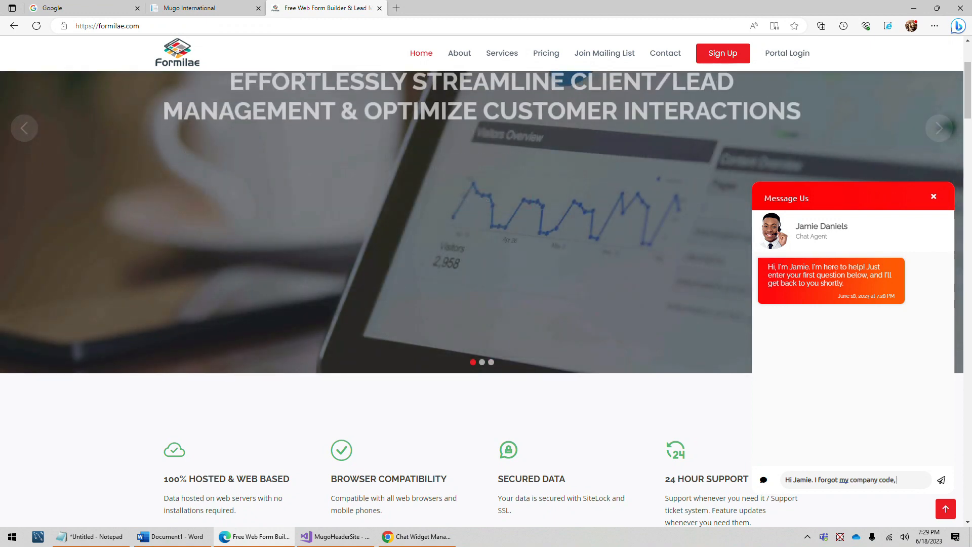
text( can you tell me how I can retrieve it?)
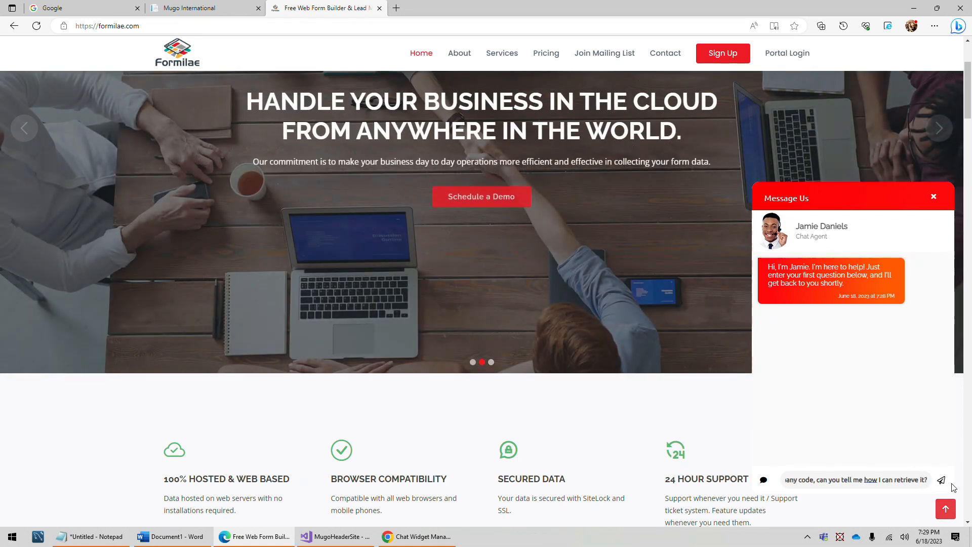
click(942, 479)
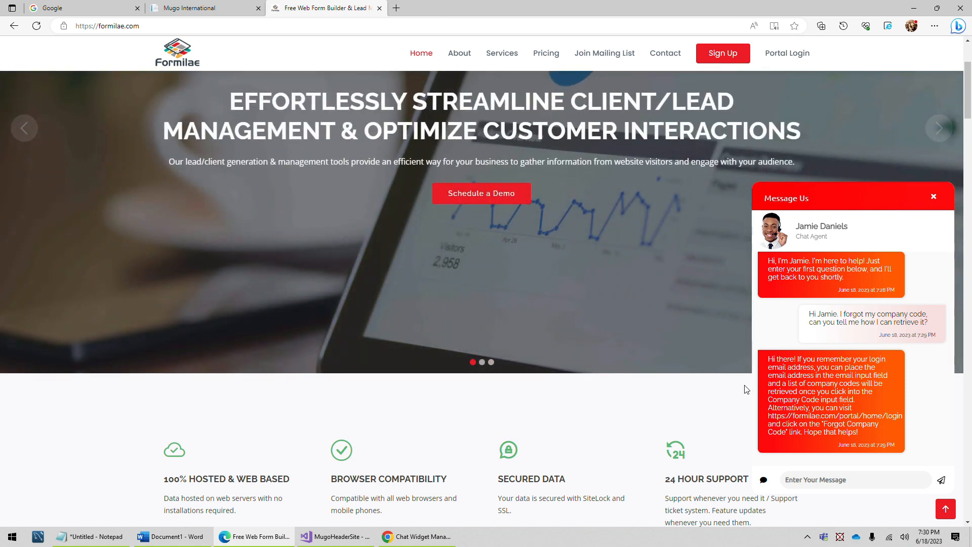
Close the Formilae page and look through the sections of the Mugo International home page
key(ctrl+w)
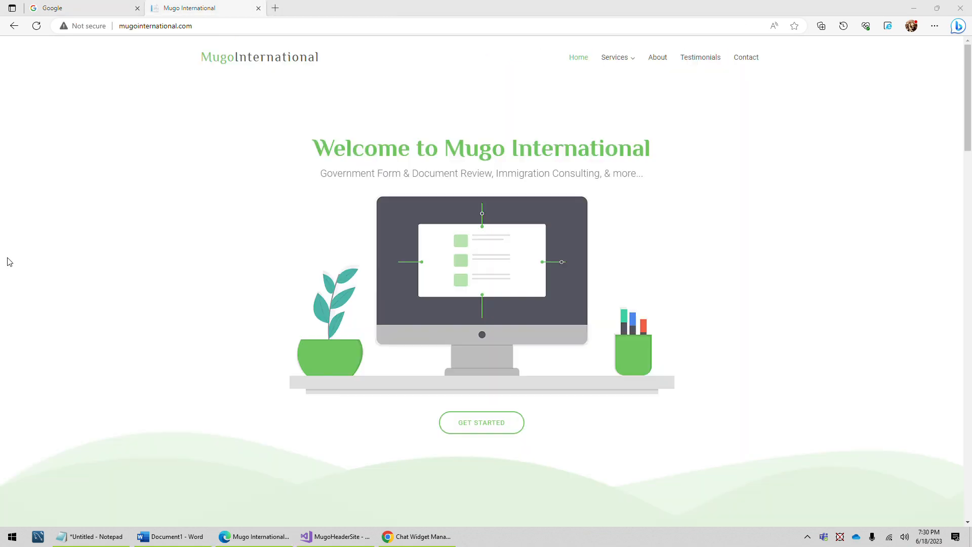
click(185, 11)
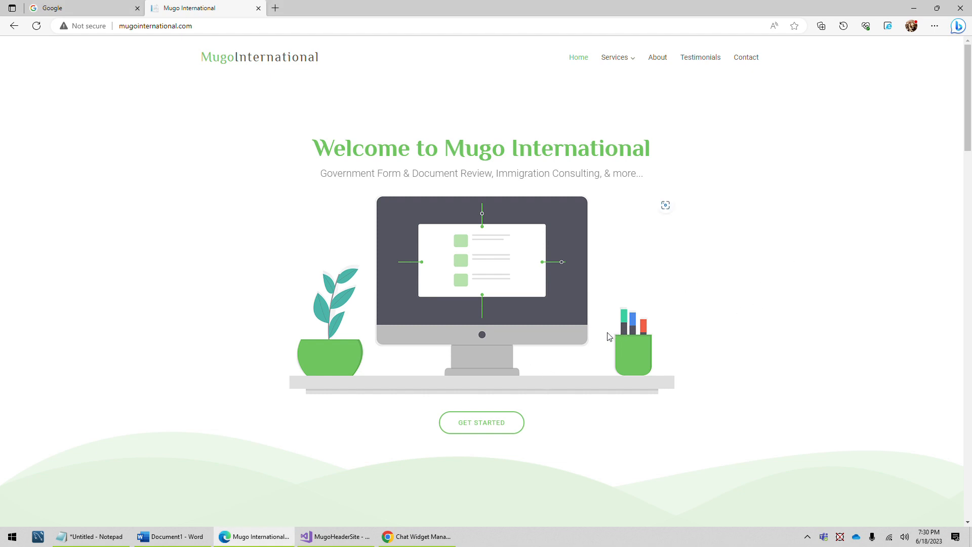
scroll(525, 317, down, 7)
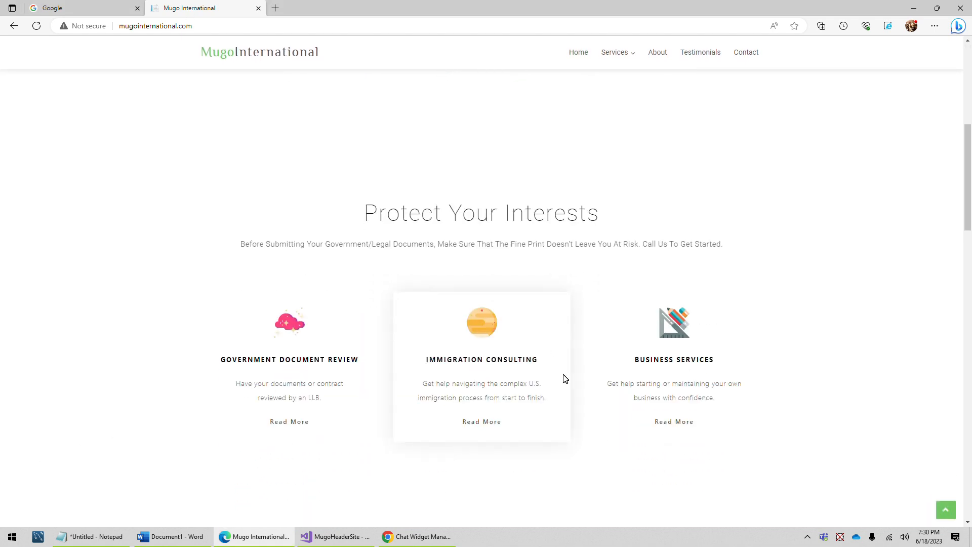
scroll(461, 356, down, 6)
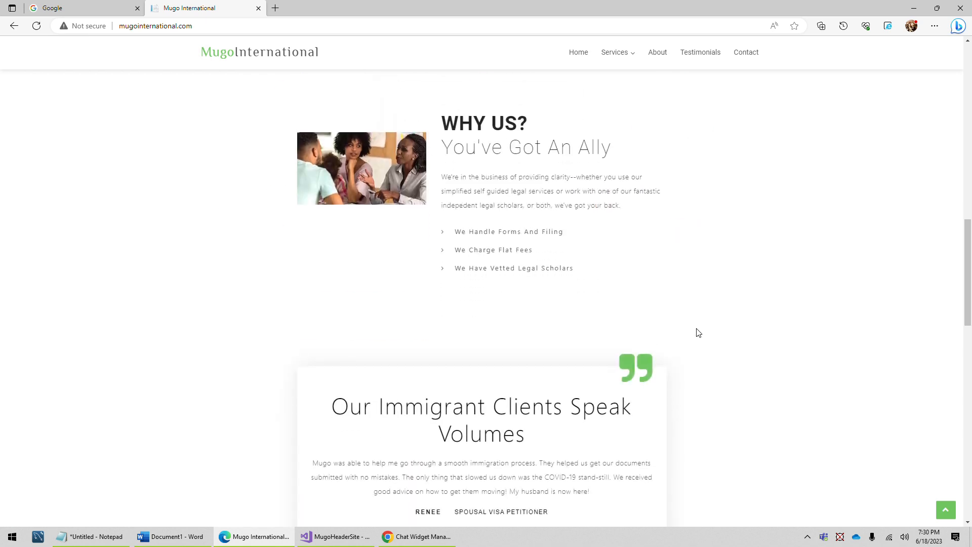
scroll(698, 337, down, 10)
scroll(690, 336, up, 5)
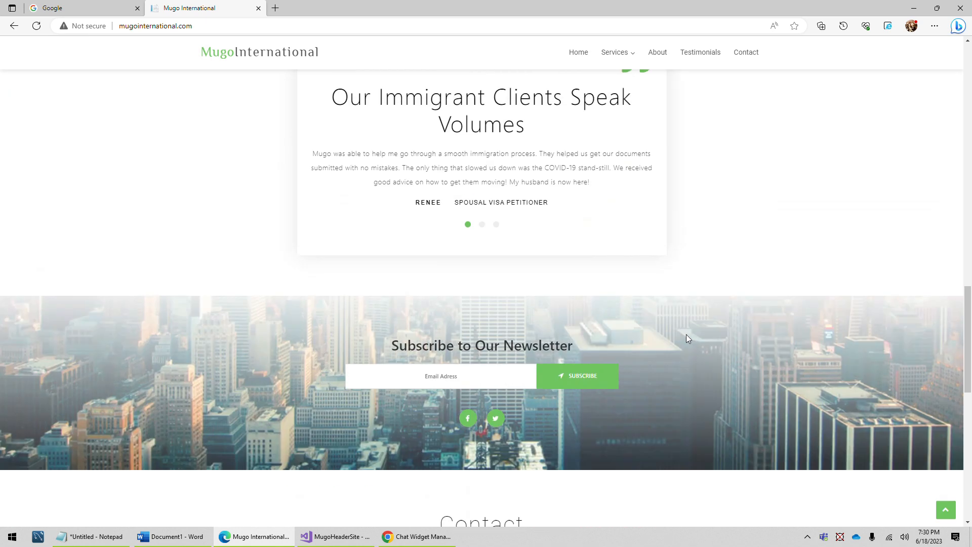
scroll(691, 338, up, 10)
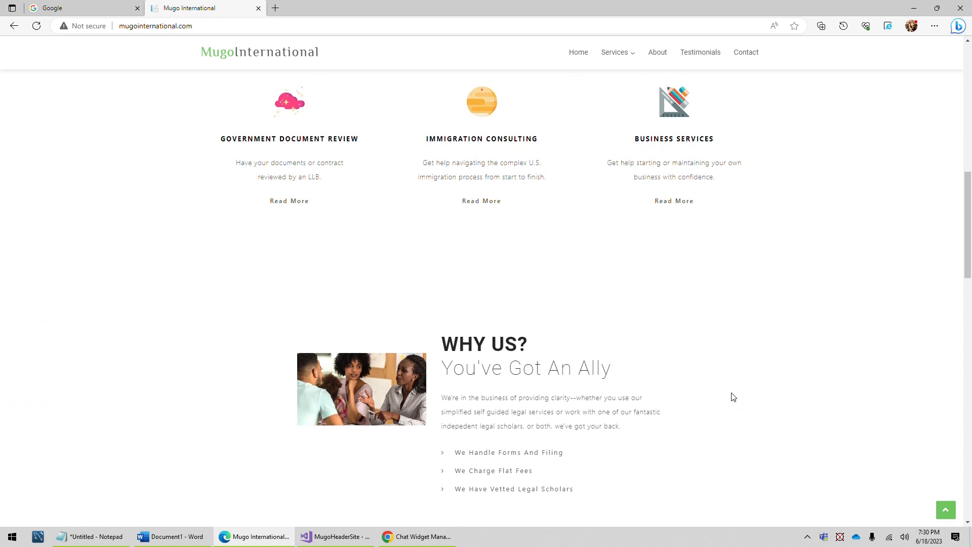
scroll(738, 404, down, 3)
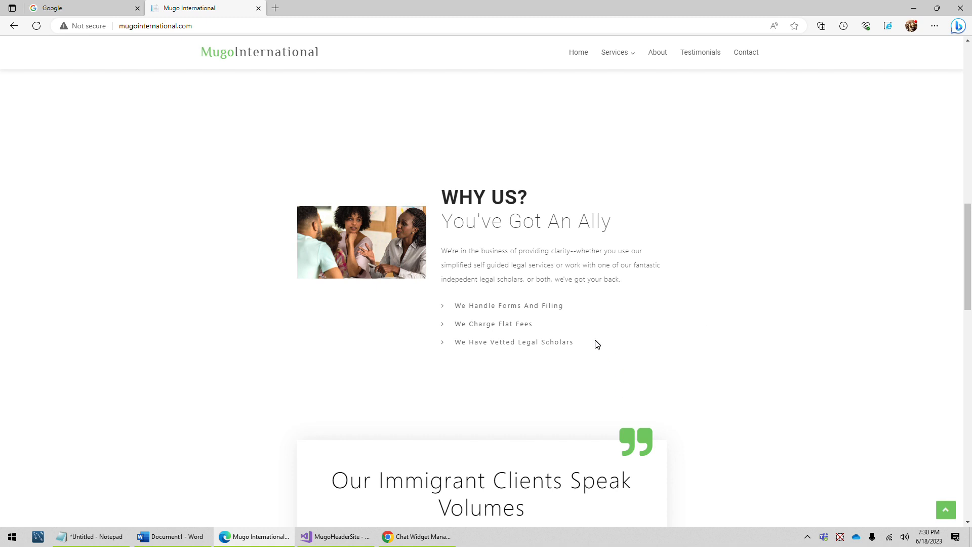
Switch to Chrome and start a chat widget of type OpenAI Chat Bot/Partner Resembling a Person, named "Mugo International Home Page Chat Bot"
key(alt+Tab)
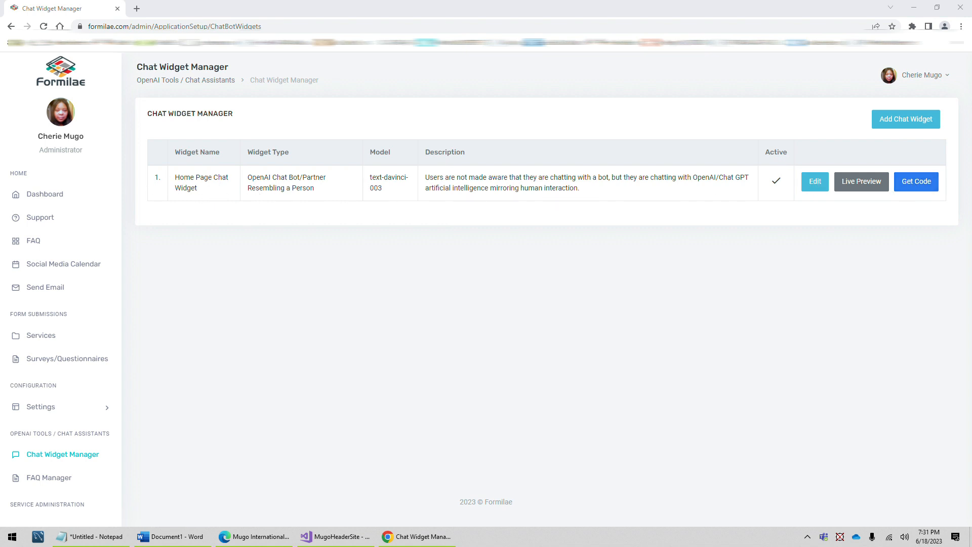
click(916, 125)
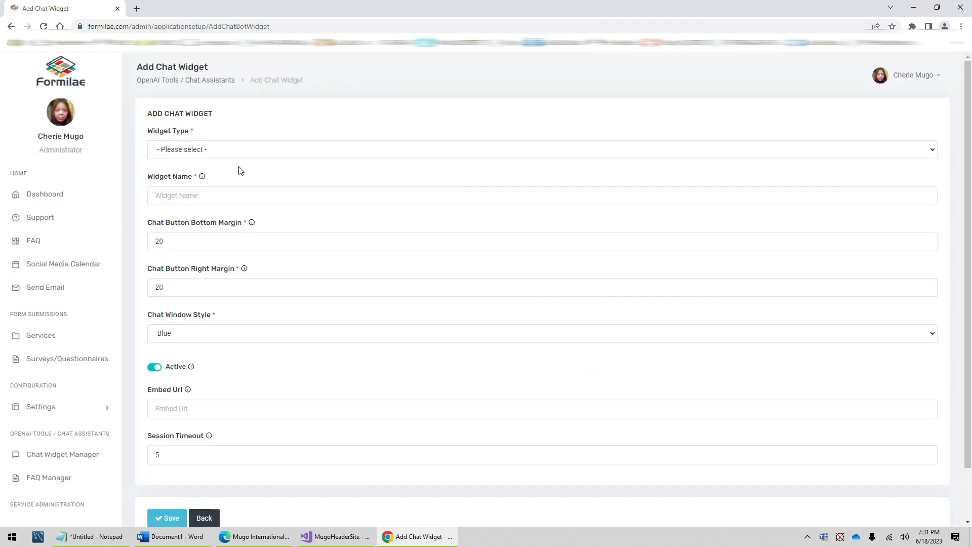
click(229, 153)
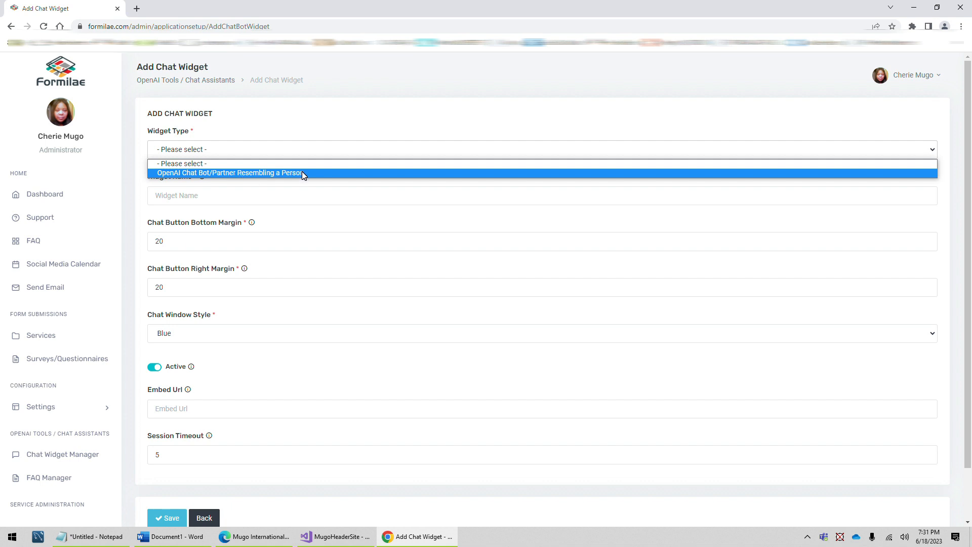
click(197, 172)
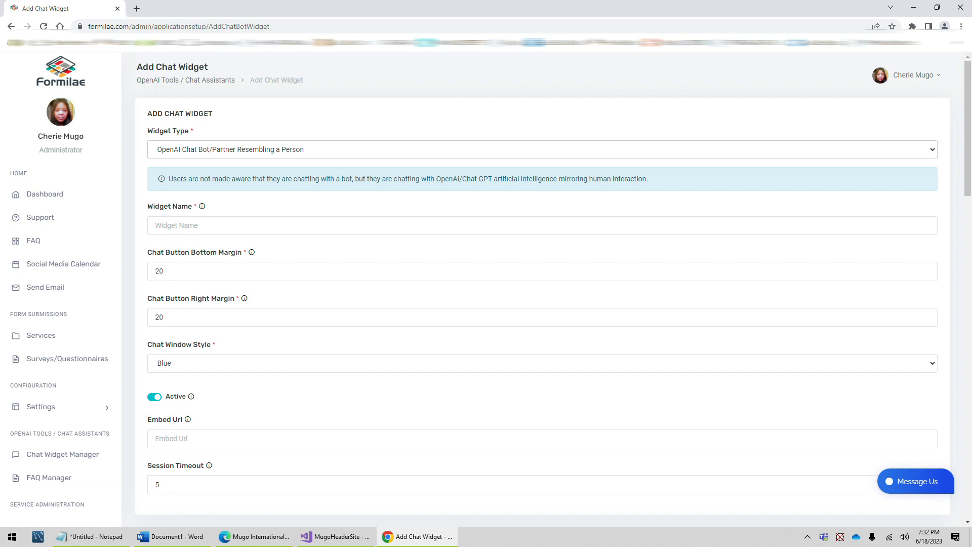
click(193, 226)
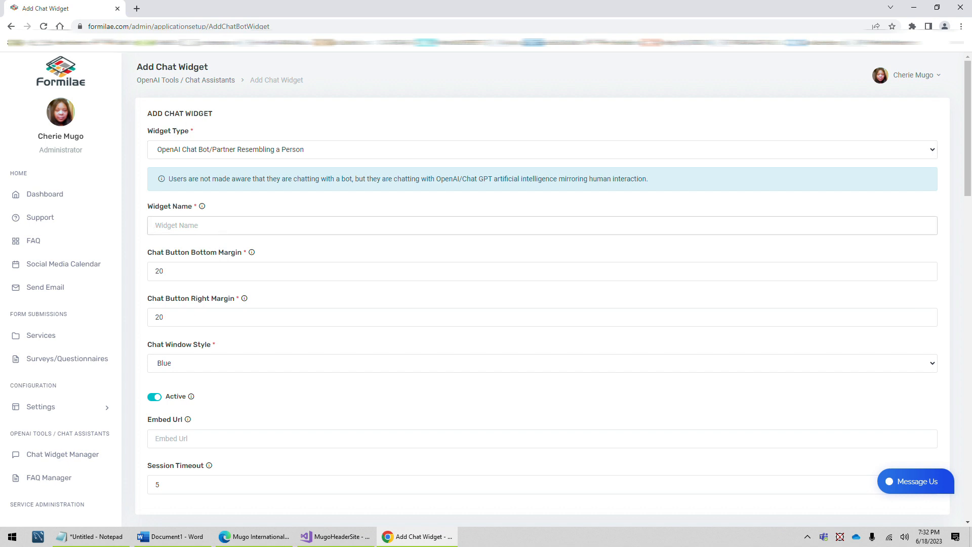
text(Mugo International Home Page Chat Bot)
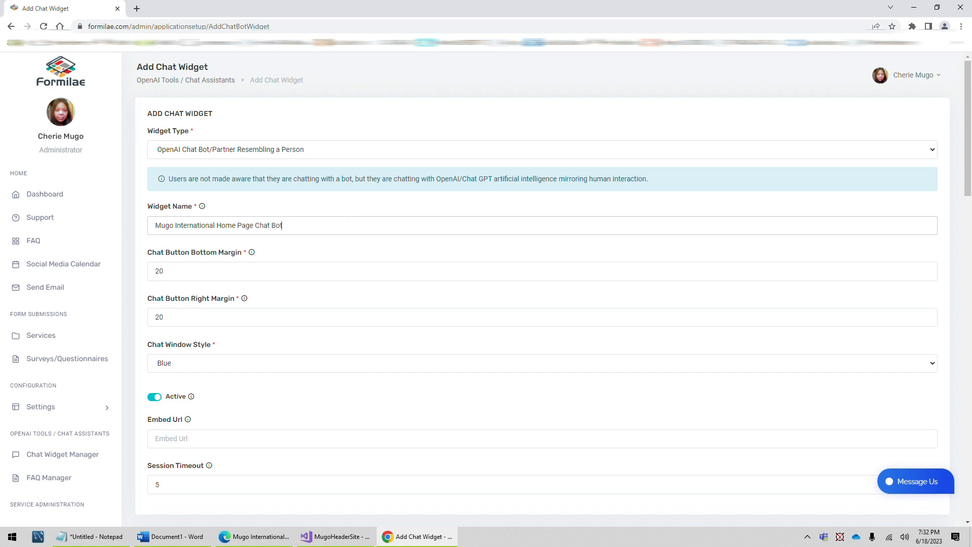
Try the Black chat window style for the widget and settle on Gradient Green
scroll(354, 228, down, 1)
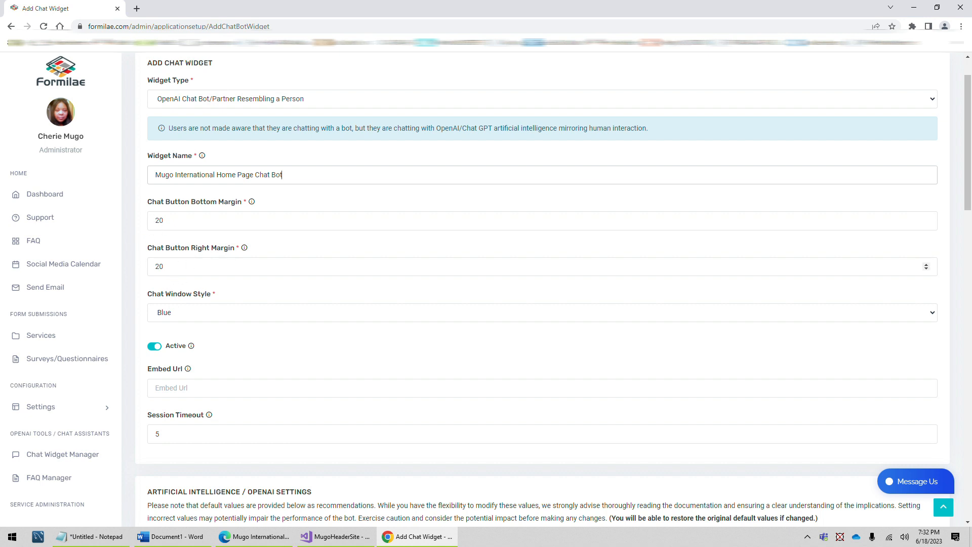
scroll(296, 273, down, 1)
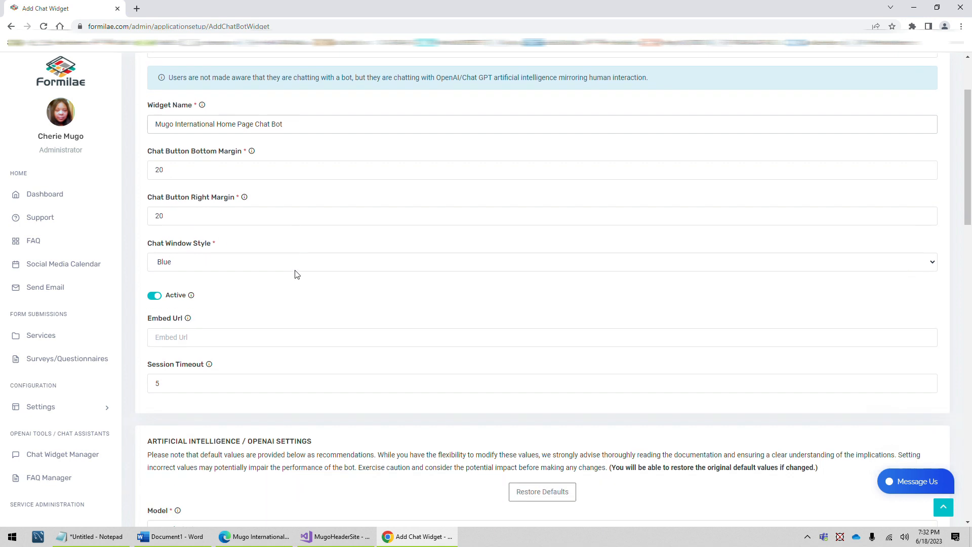
click(191, 265)
click(188, 282)
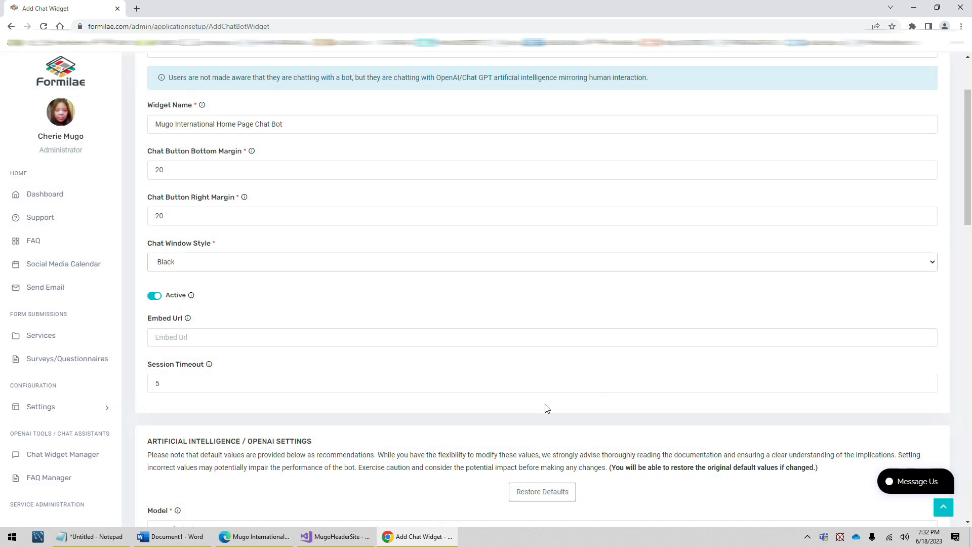
click(192, 264)
click(189, 294)
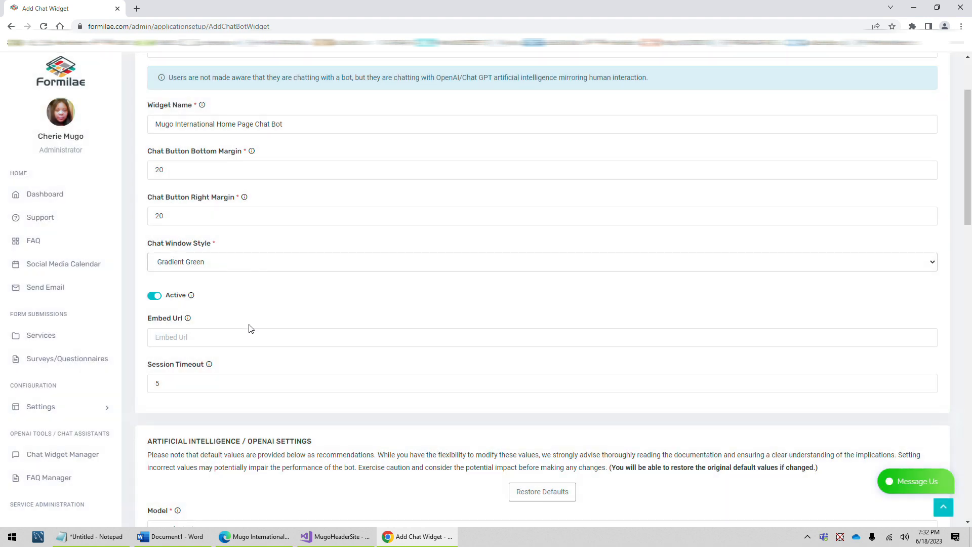
Compare the widget's style with the Mugo International home page in Edge, return to Chrome and review the Chat Window Style options
click(255, 537)
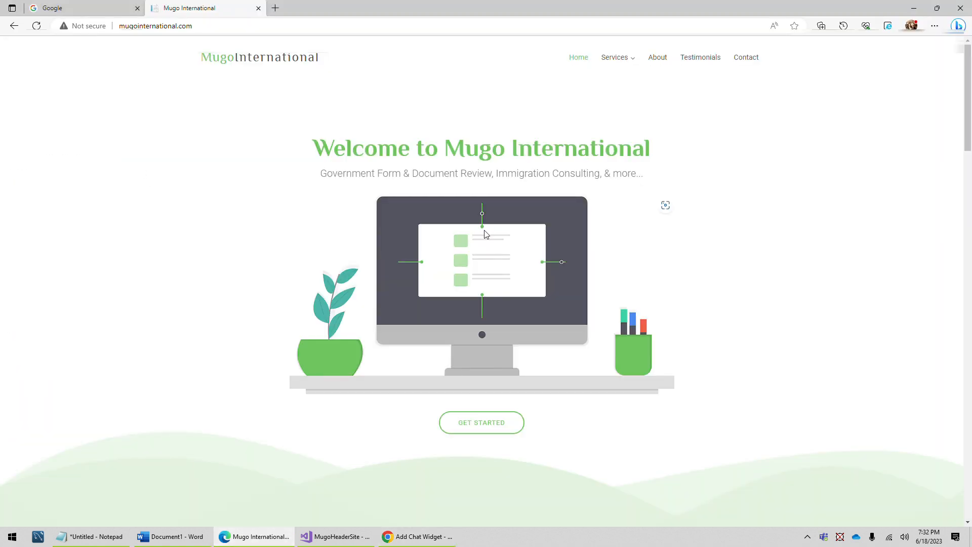
scroll(483, 238, down, 5)
scroll(402, 304, up, 10)
scroll(533, 393, down, 5)
scroll(534, 393, up, 5)
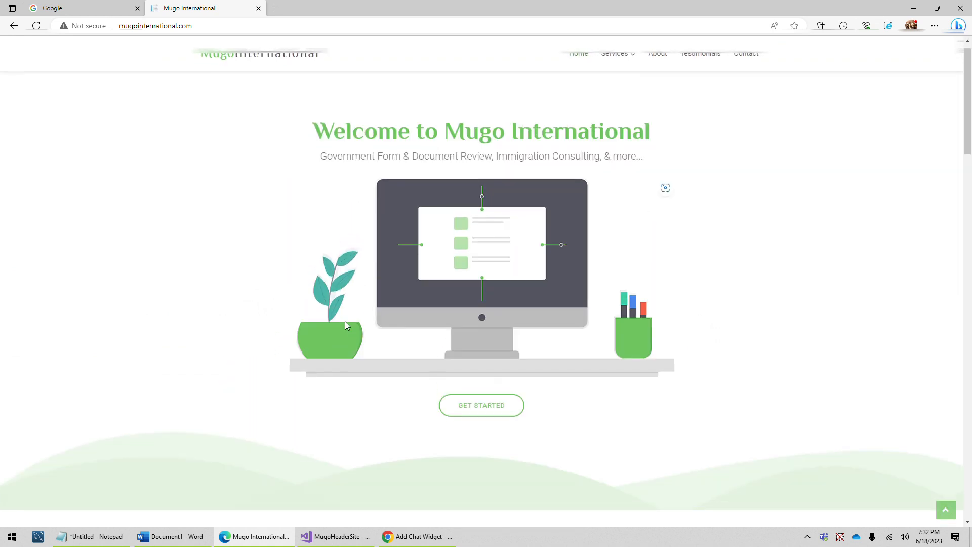
click(418, 536)
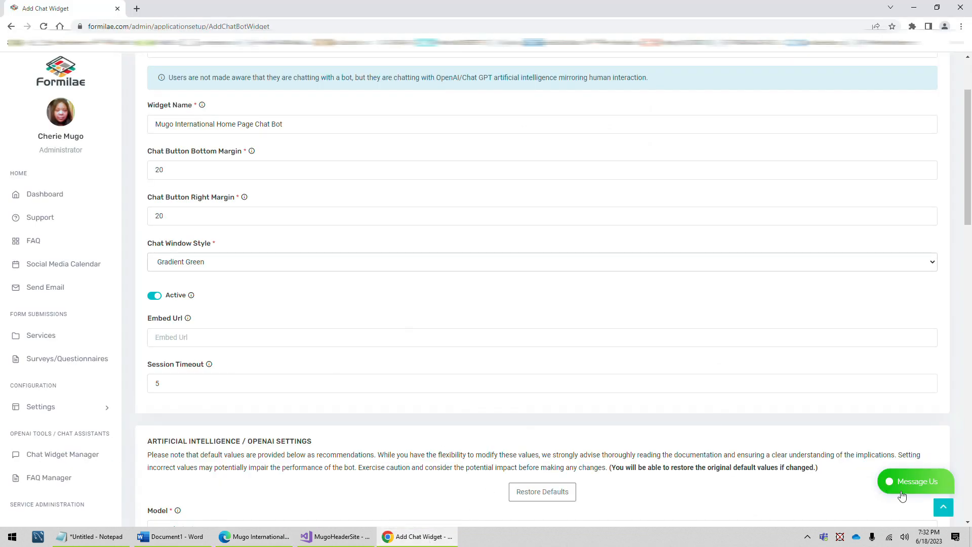
click(188, 267)
click(188, 268)
scroll(267, 287, down, 1)
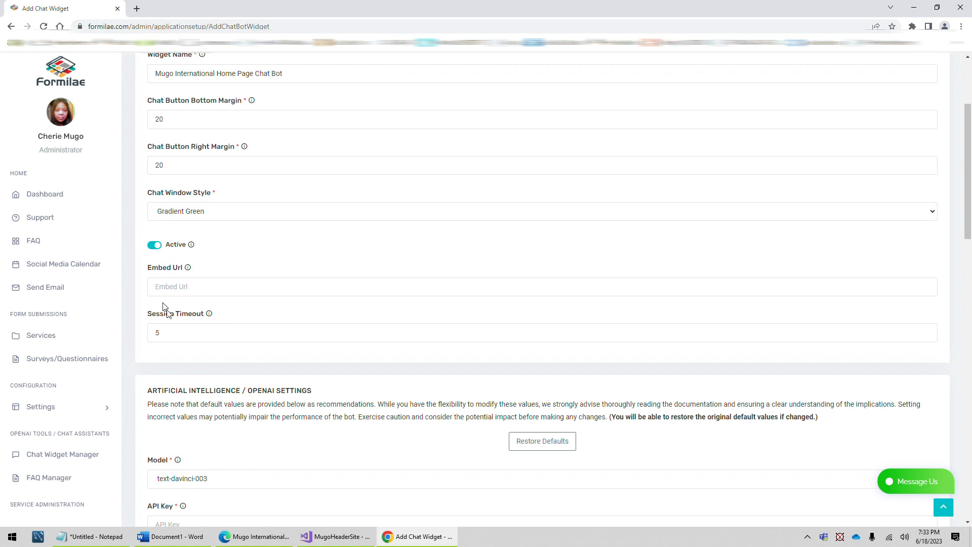
mouse_move(193, 262)
click(280, 542)
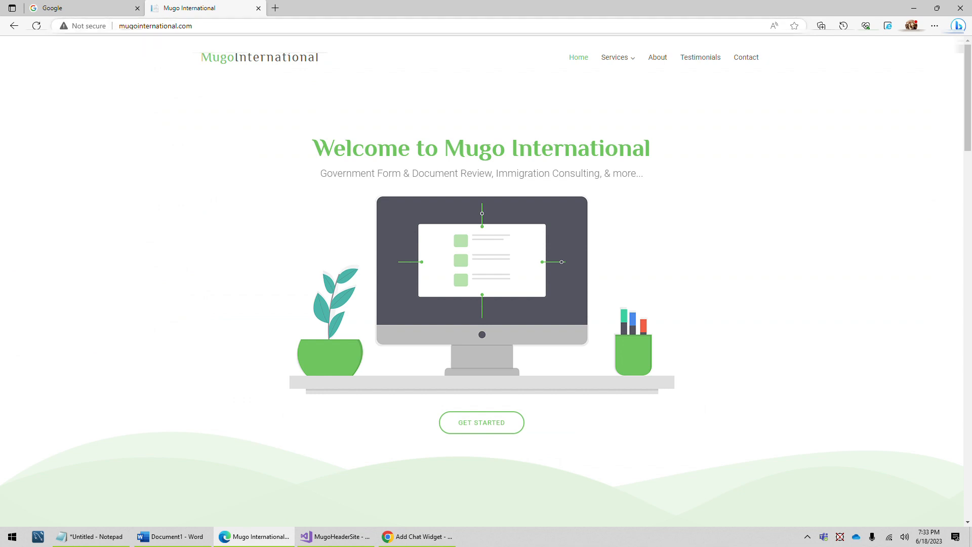
click(408, 539)
text(http)
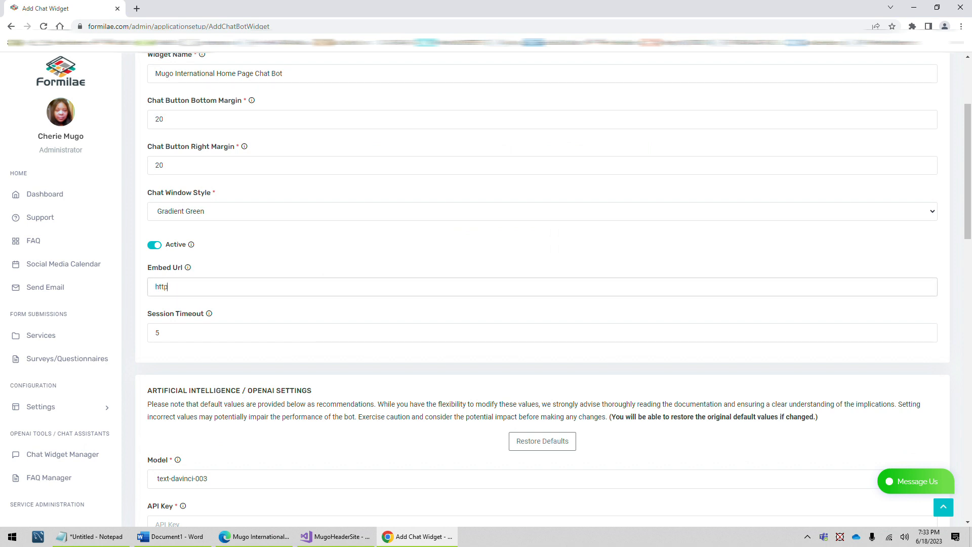
text(://mugointernational.com)
Switch to Edge, append /pages/mypage to the mugointernational.com address without loading it, and select the appended path
click(253, 537)
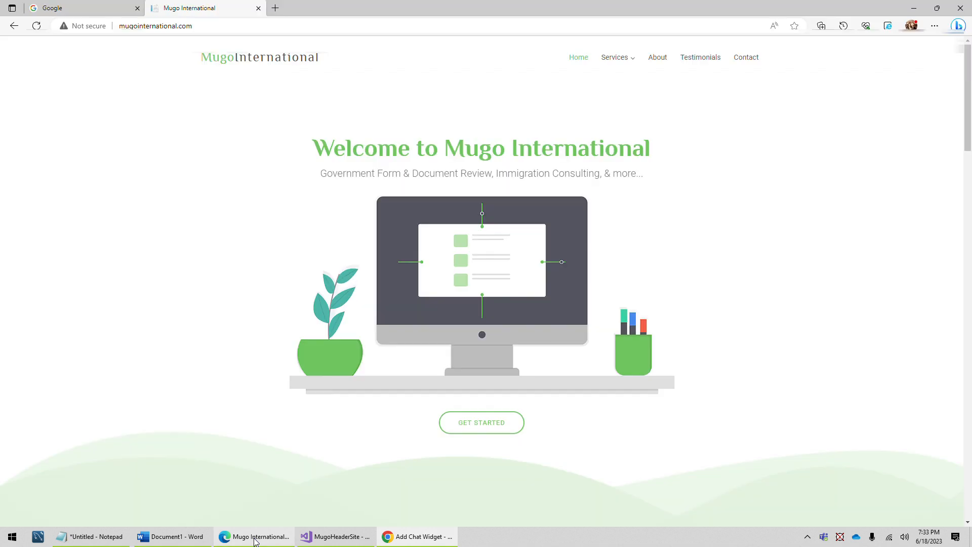
mouse_move(618, 62)
click(243, 26)
click(243, 26)
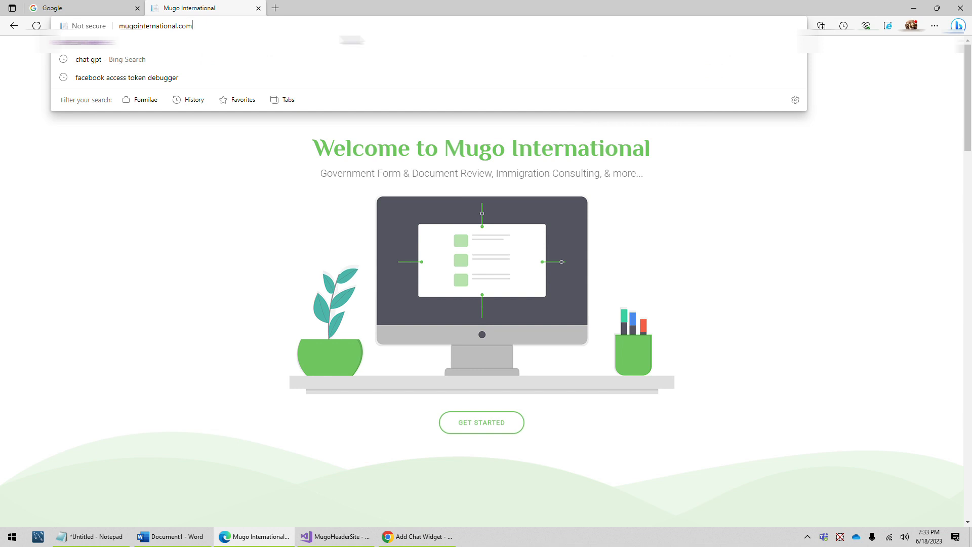
text(/pa)
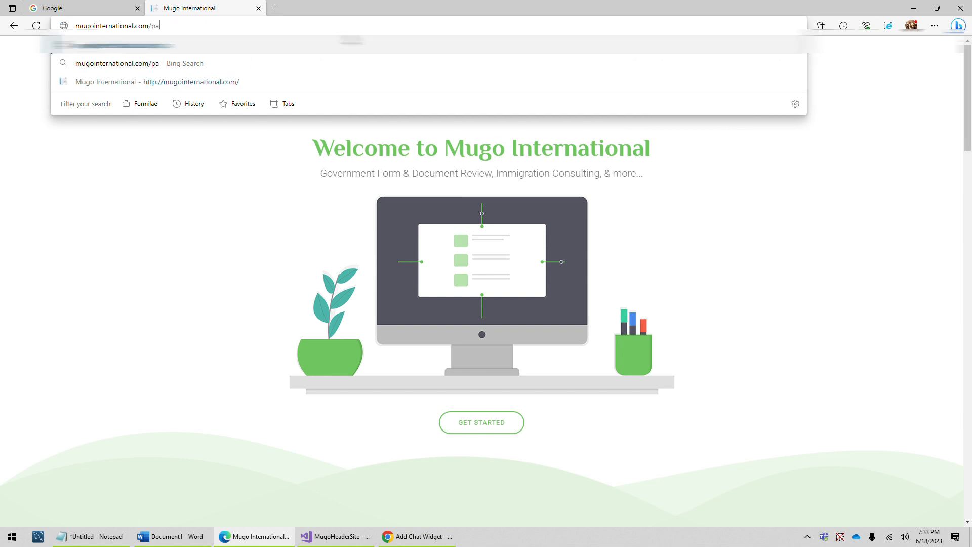
text(ges/mypage)
key(shift+Left)
key(shift+Left)
key(shift+Left)
key(shift+Left)
key(shift+Left)
key(shift+Left)
key(shift+Left)
key(shift+Left)
key(shift+Left)
key(shift+Left)
key(shift+Left)
key(shift+Left)
key(shift+Left)
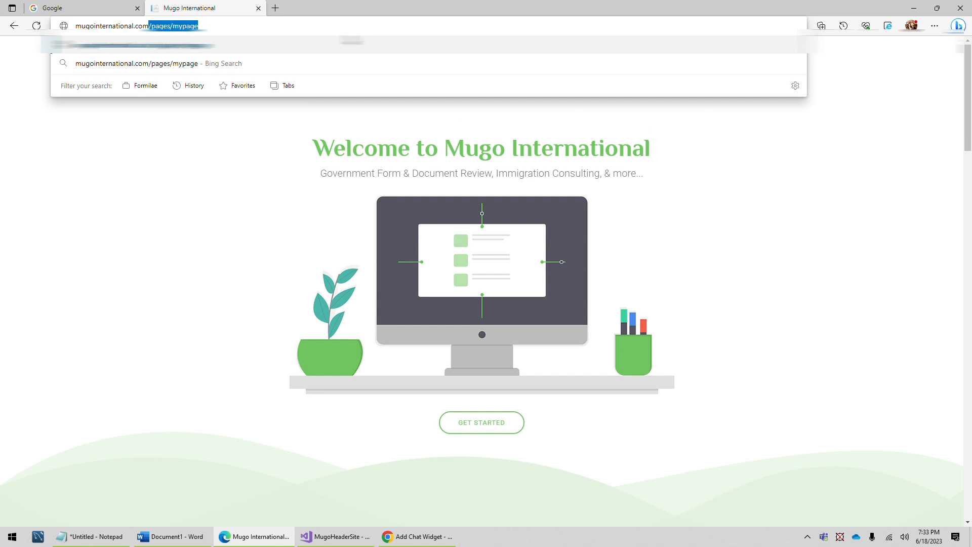
Remove the appended path in Edge, load mugointernational.com and switch back to Chrome
key(BackSpace)
key(Return)
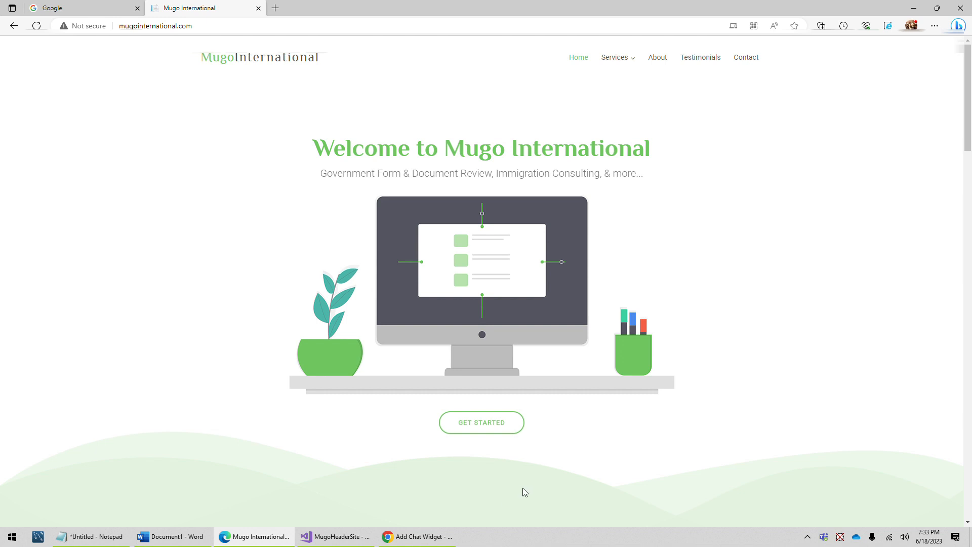
click(417, 536)
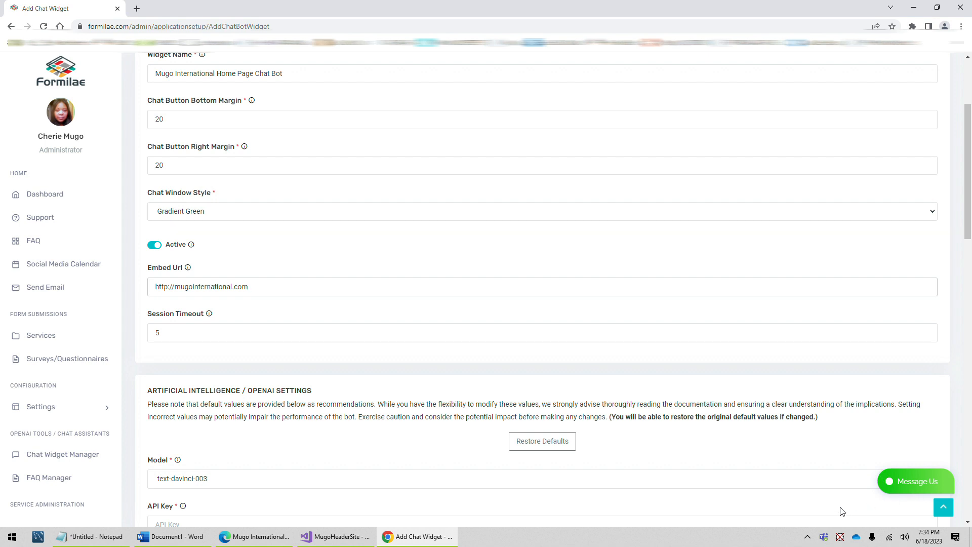
Clear the Embed Url of the chat widget
drag(175, 287, 134, 298)
click(246, 306)
drag(248, 287, 137, 291)
key(BackSpace)
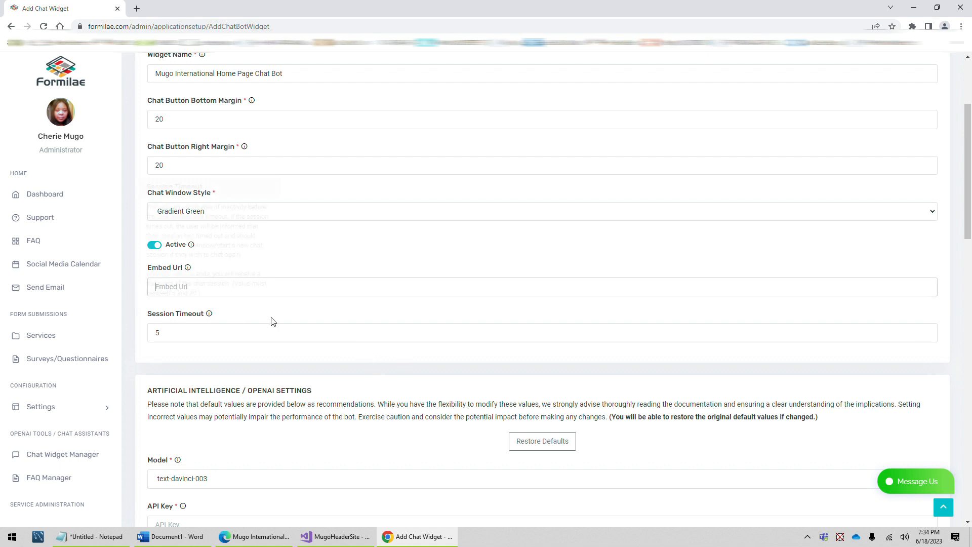
Examine the account menu's options alongside the Embed Url field of the Add Chat Widget form
scroll(408, 326, up, 2)
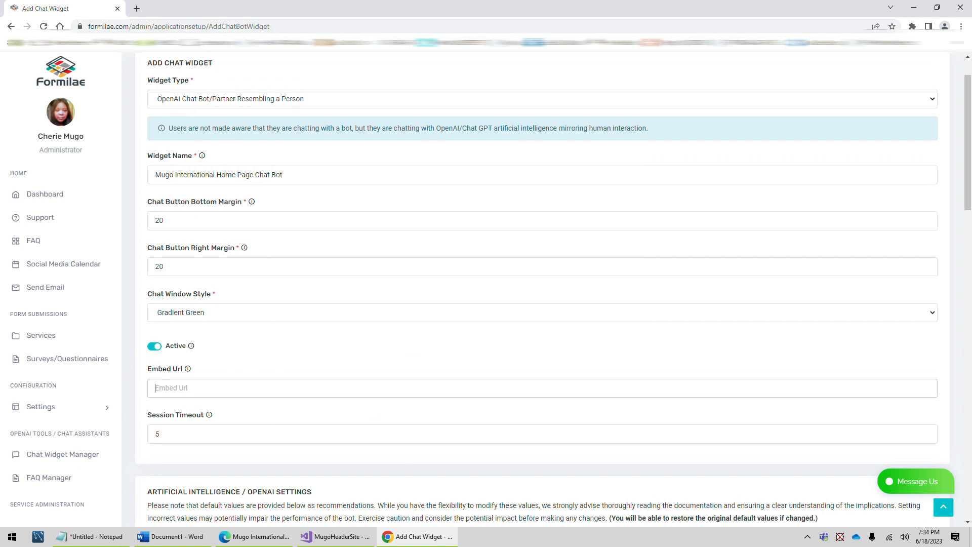
scroll(734, 155, down, 1)
scroll(733, 156, up, 2)
click(914, 74)
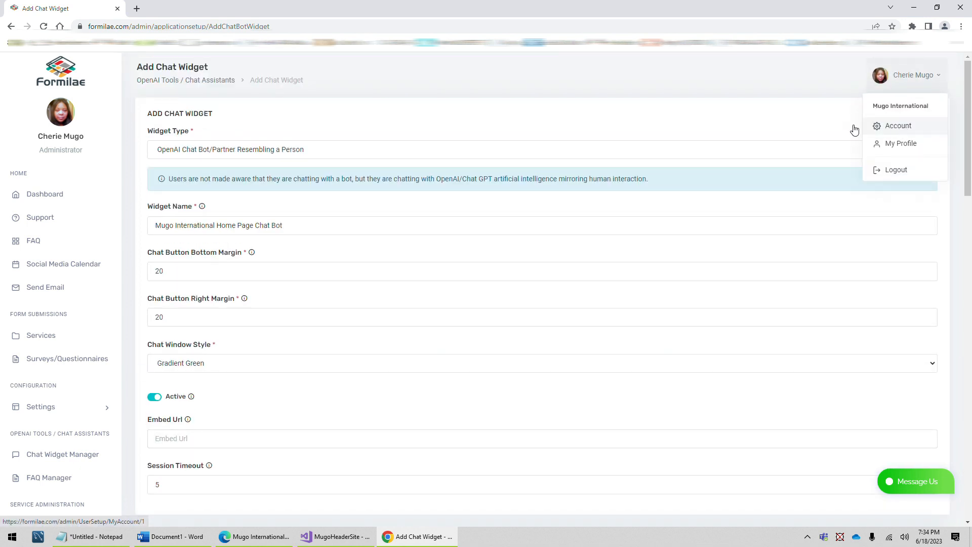
click(732, 133)
scroll(715, 253, down, 4)
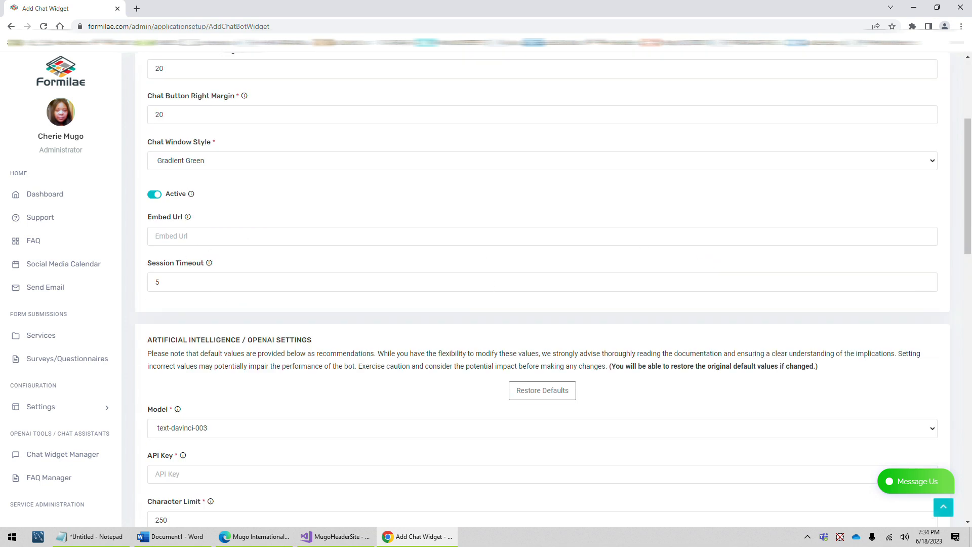
click(171, 236)
scroll(915, 135, up, 4)
scroll(599, 197, down, 4)
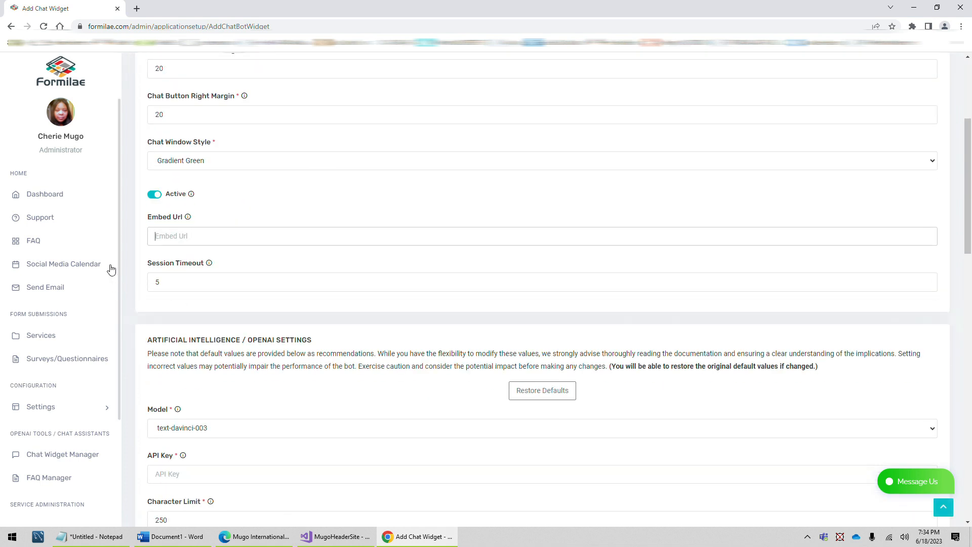
scroll(879, 111, up, 4)
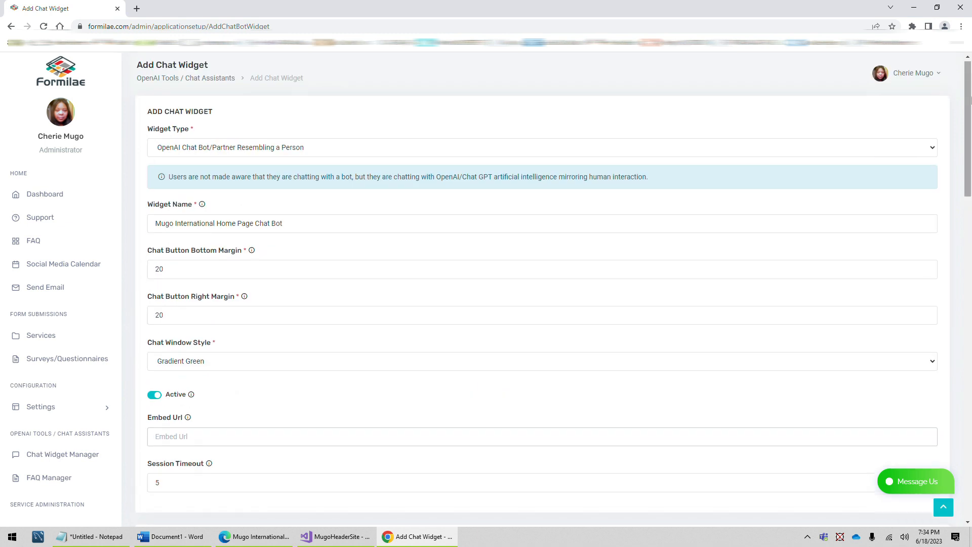
click(928, 80)
click(365, 240)
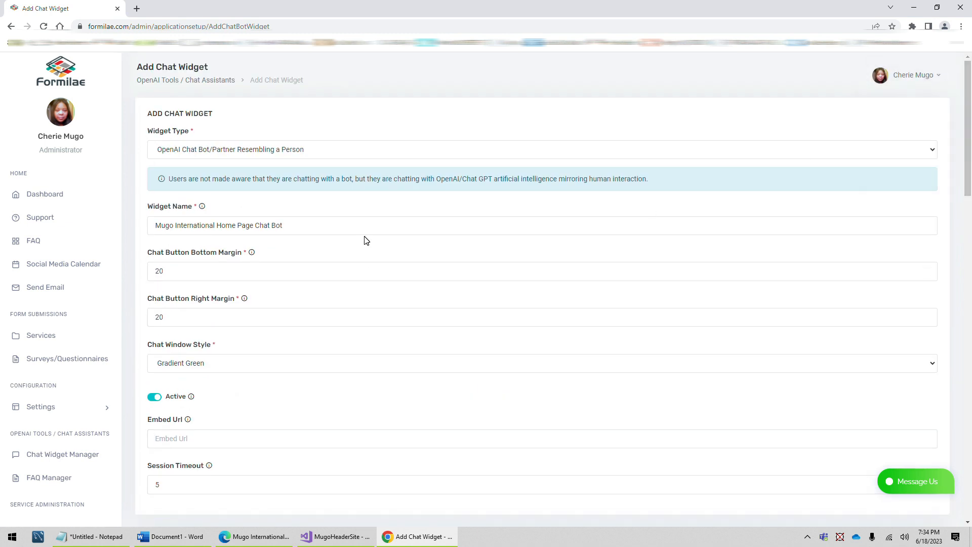
scroll(365, 240, down, 5)
click(176, 187)
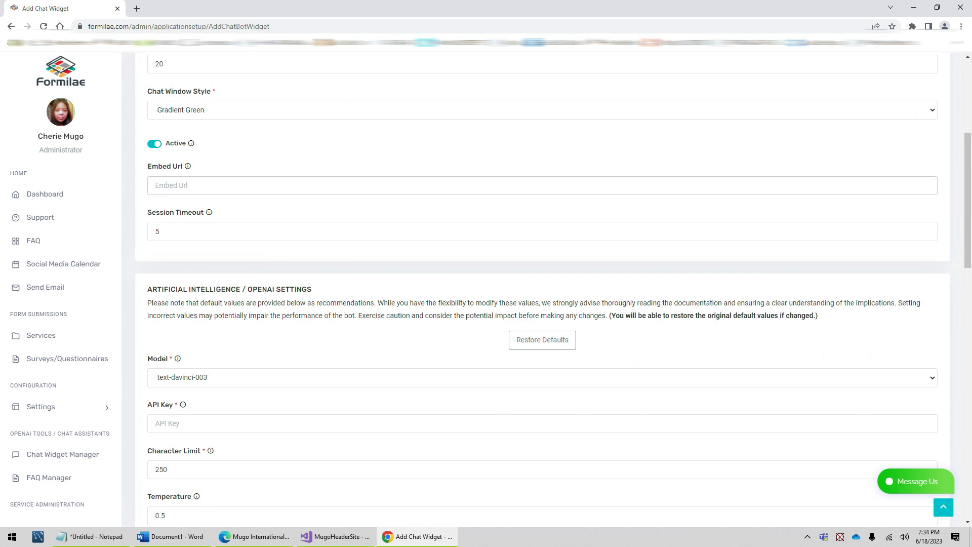
scroll(863, 243, up, 5)
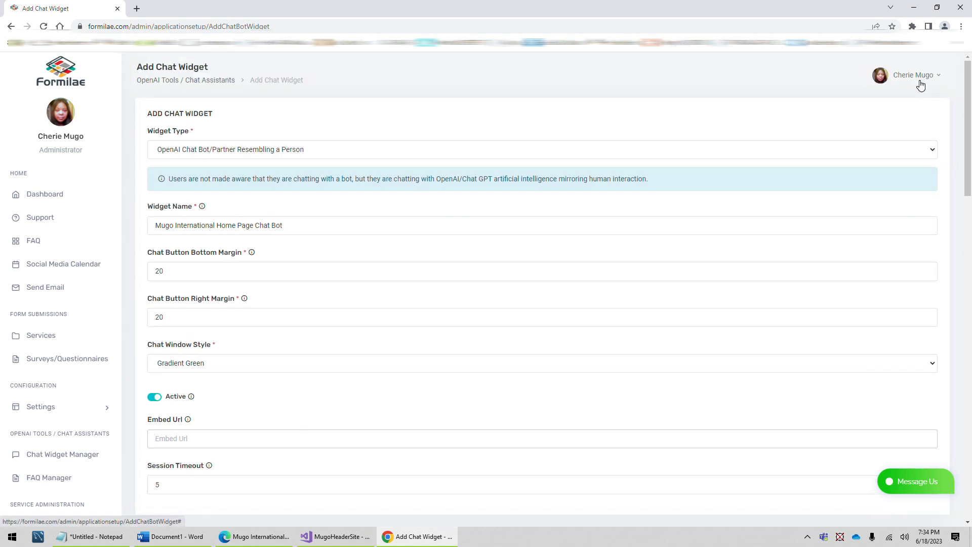
click(923, 81)
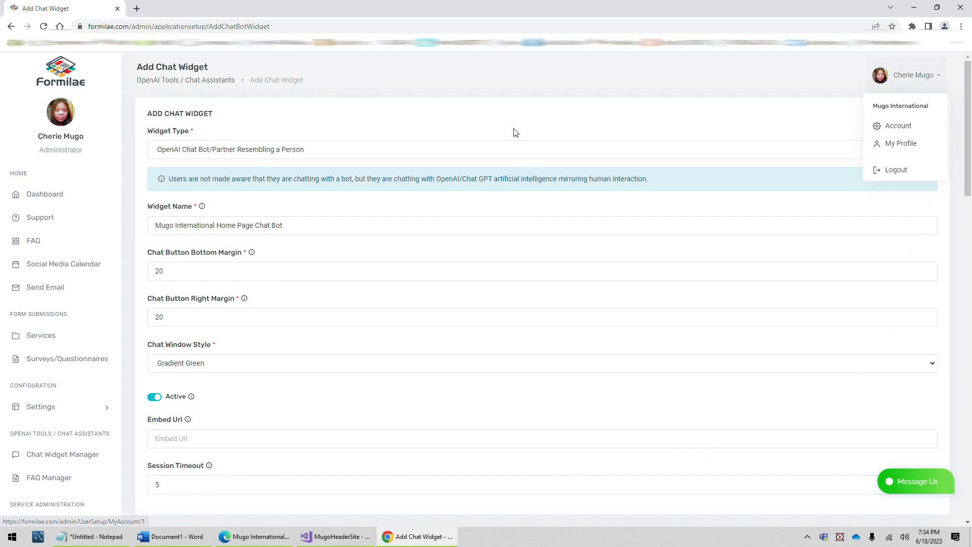
scroll(271, 287, down, 2)
scroll(271, 288, down, 4)
mouse_move(189, 120)
scroll(319, 213, up, 6)
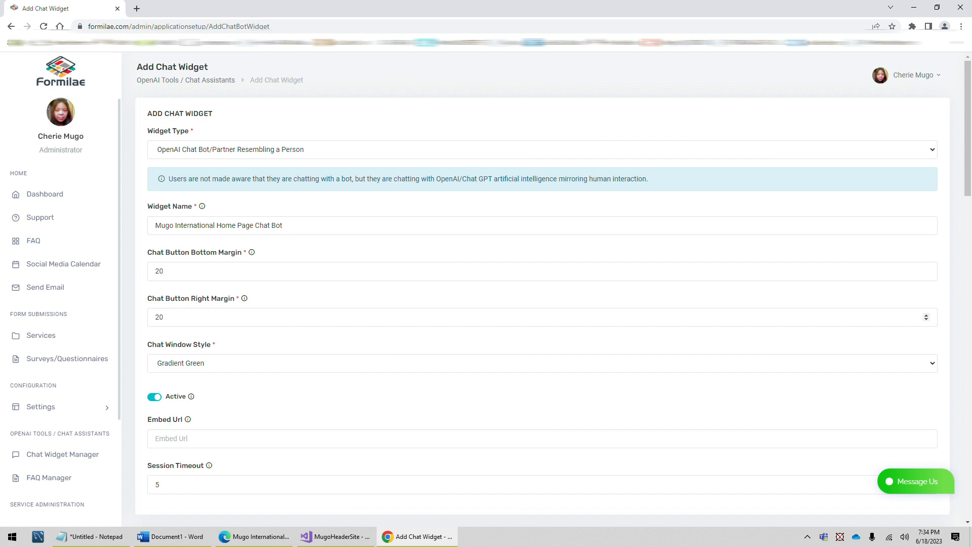
Read the help notes for the chat button's bottom and right margins and look over the form's general and OpenAI settings
mouse_move(253, 253)
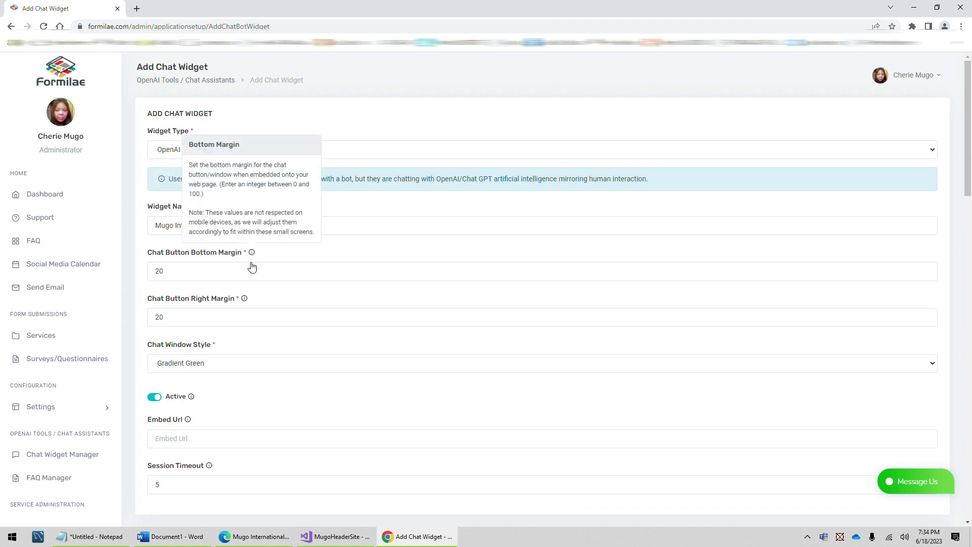
mouse_move(246, 301)
scroll(309, 392, down, 3)
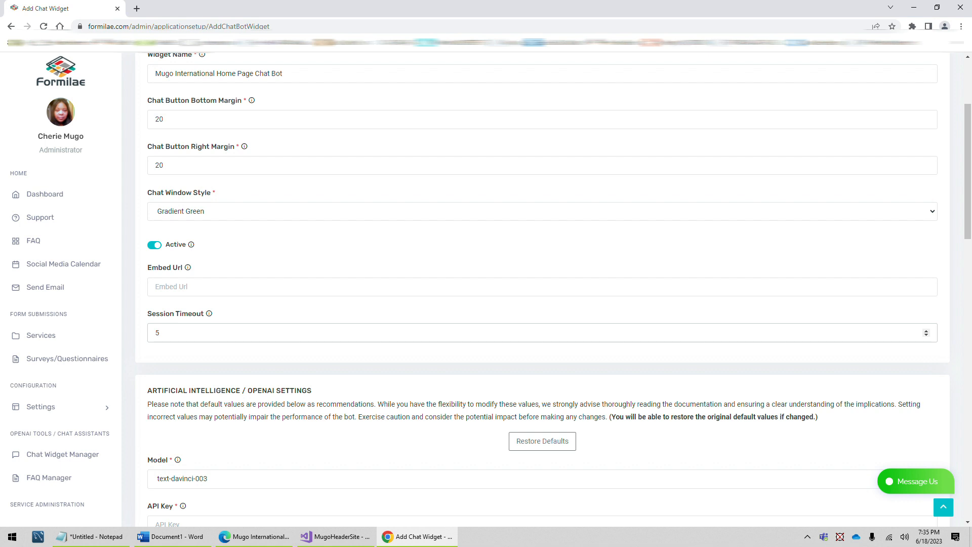
scroll(202, 352, down, 3)
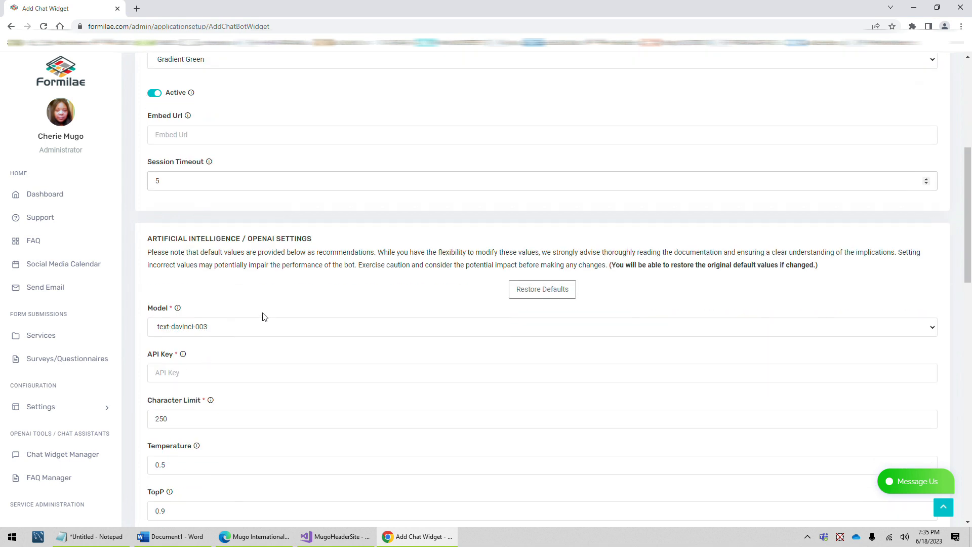
scroll(273, 309, down, 2)
scroll(322, 348, down, 2)
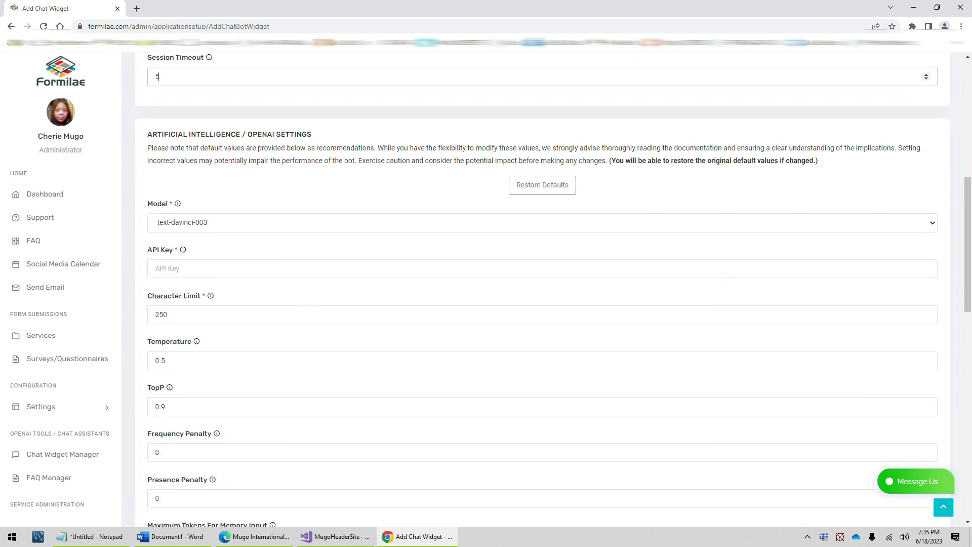
scroll(305, 390, up, 2)
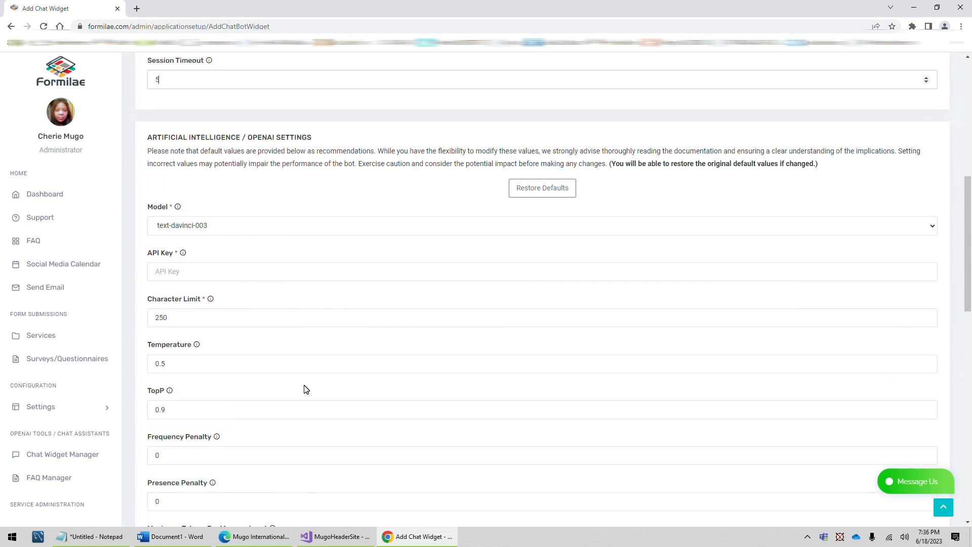
scroll(216, 353, up, 8)
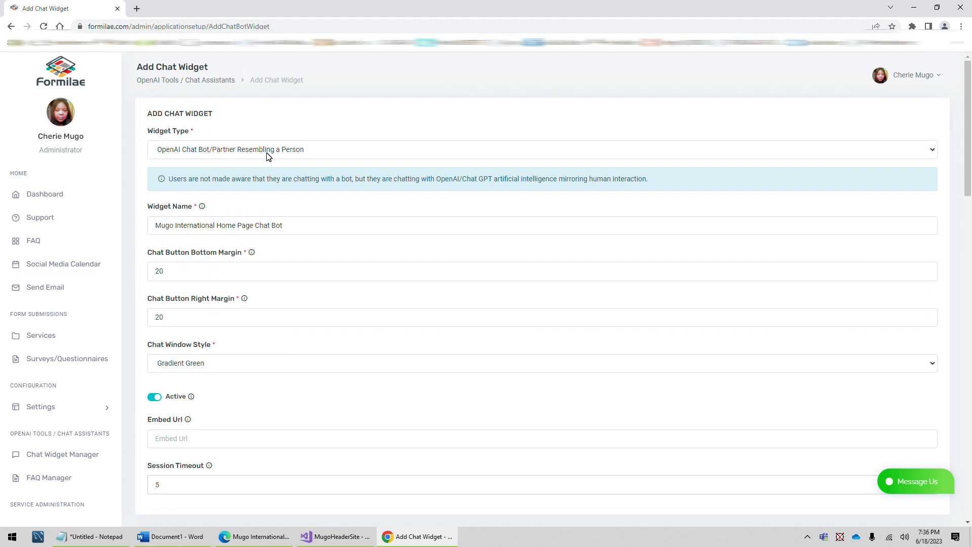
Enter the API key in the widget's Artificial Intelligence / OpenAI settings
scroll(293, 332, down, 9)
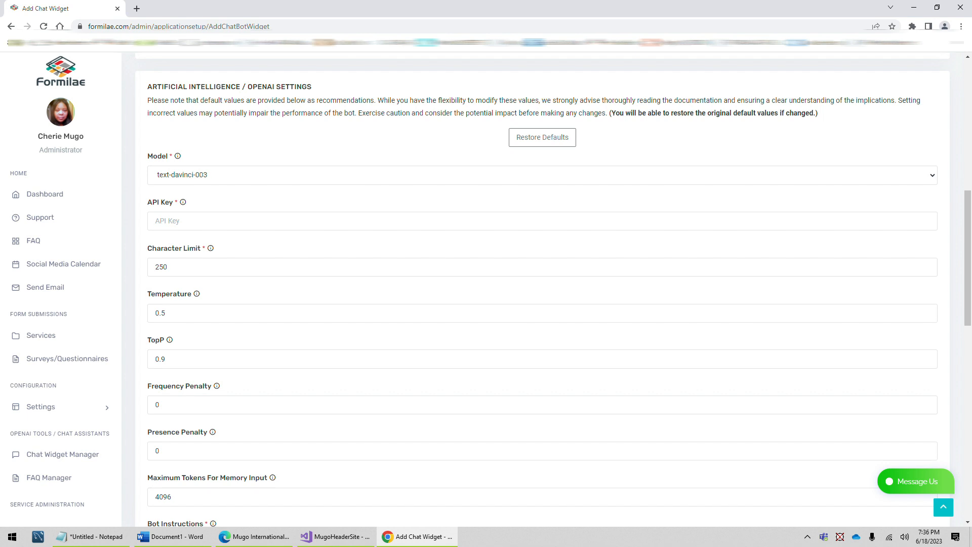
click(203, 221)
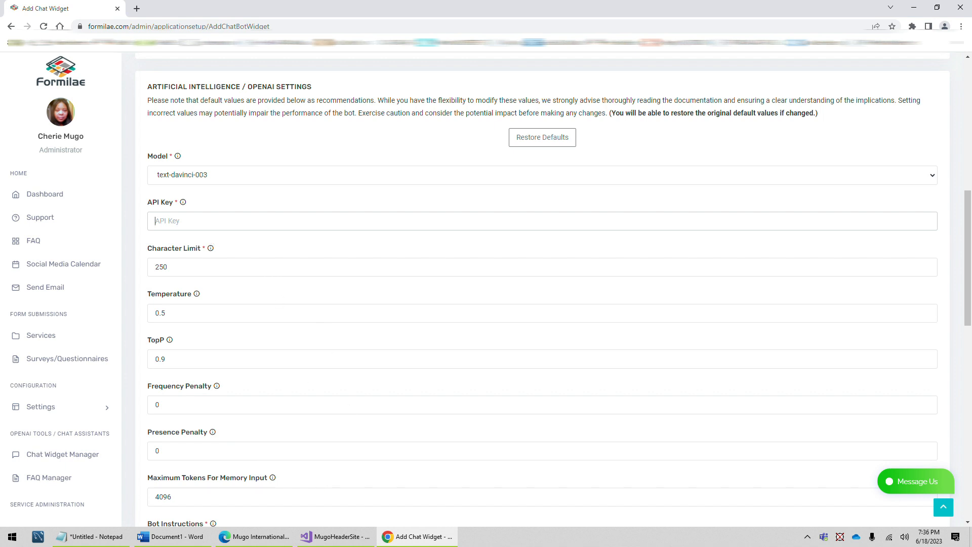
text(•••••••••••)
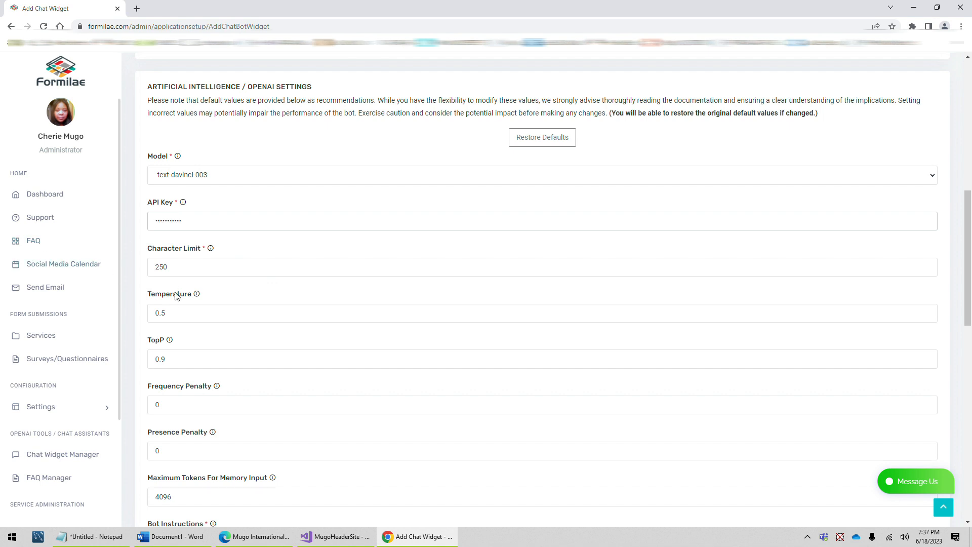
Examine the Character Limit and Temperature settings of the widget without editing them
click(198, 268)
scroll(542, 288, down, 1)
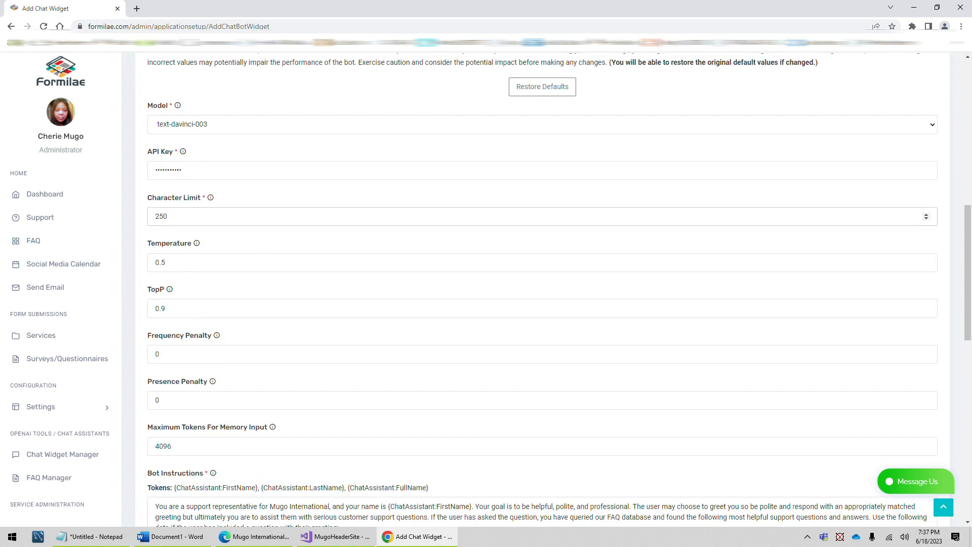
key(ctrl+a)
click(167, 216)
scroll(192, 137, up, 2)
scroll(233, 236, down, 1)
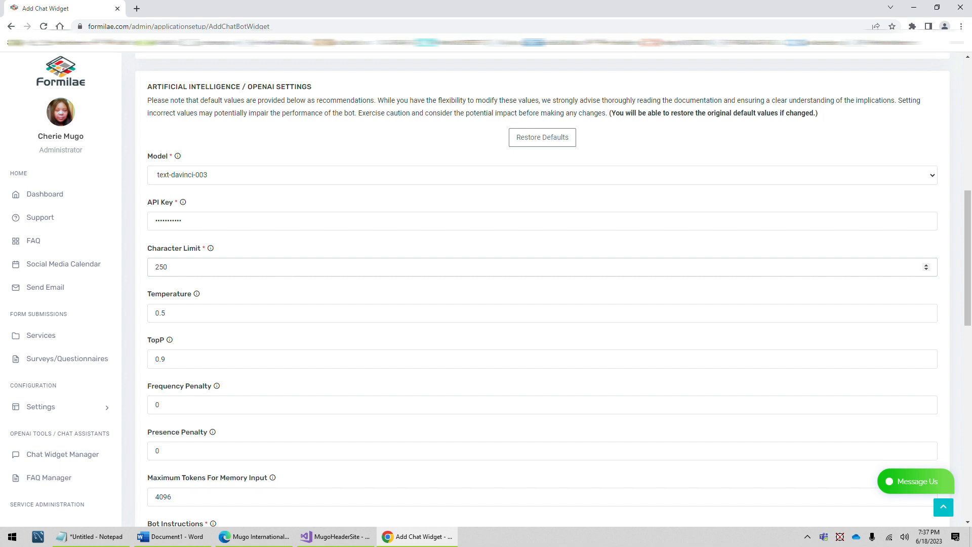
key(Tab)
click(180, 307)
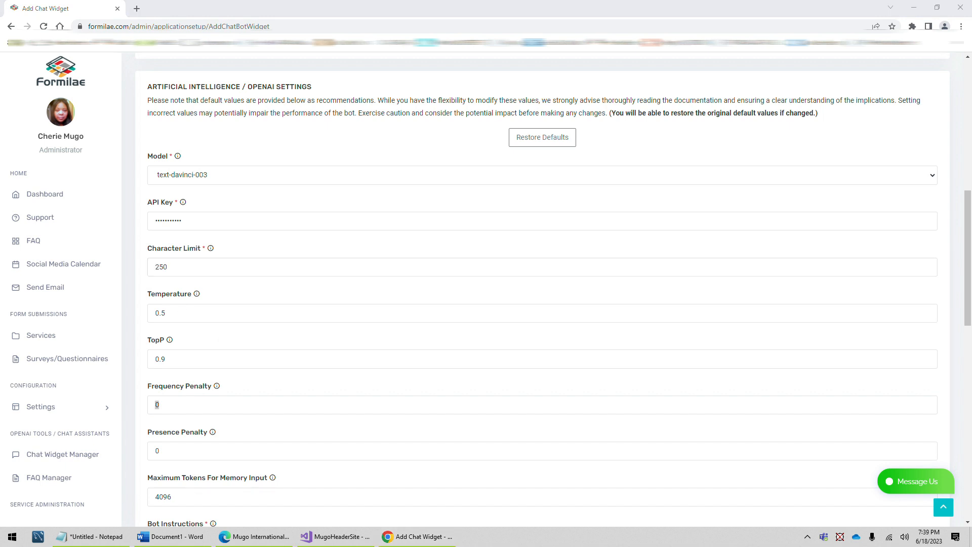
Go through the Temperature, TopP, Frequency Penalty and Presence Penalty values in the OpenAI settings
scroll(542, 289, down, 1)
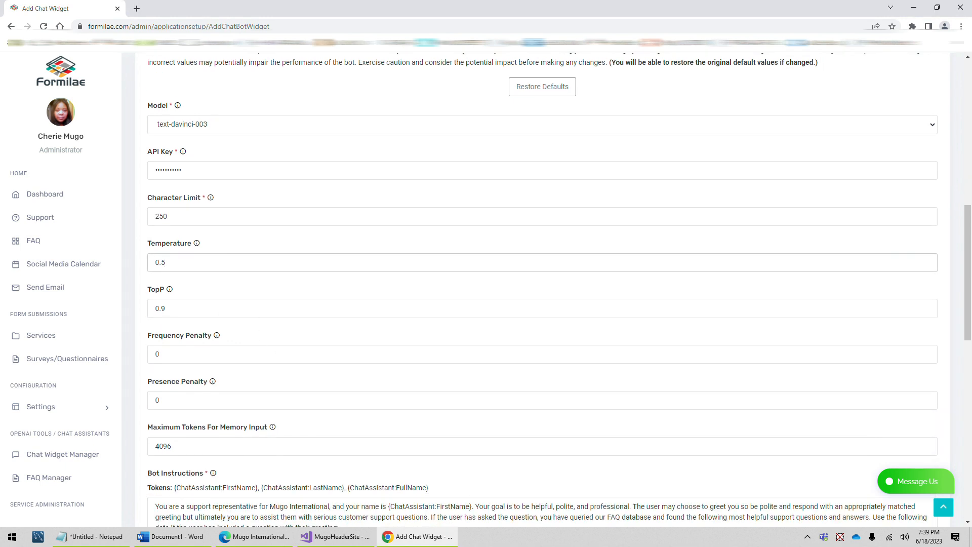
click(166, 401)
key(shift+Tab)
key(shift+Tab)
key(shift+Tab)
key(Tab)
key(Tab)
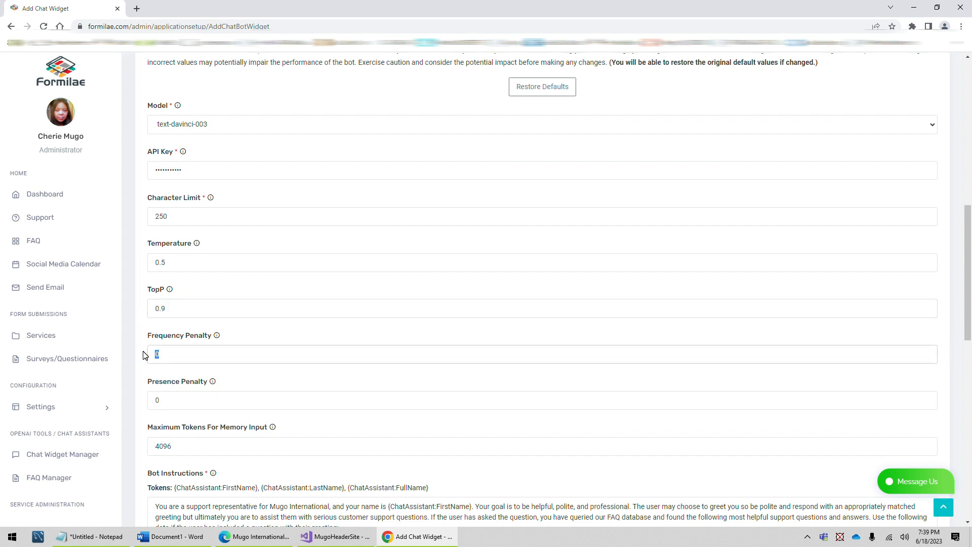
key(Tab)
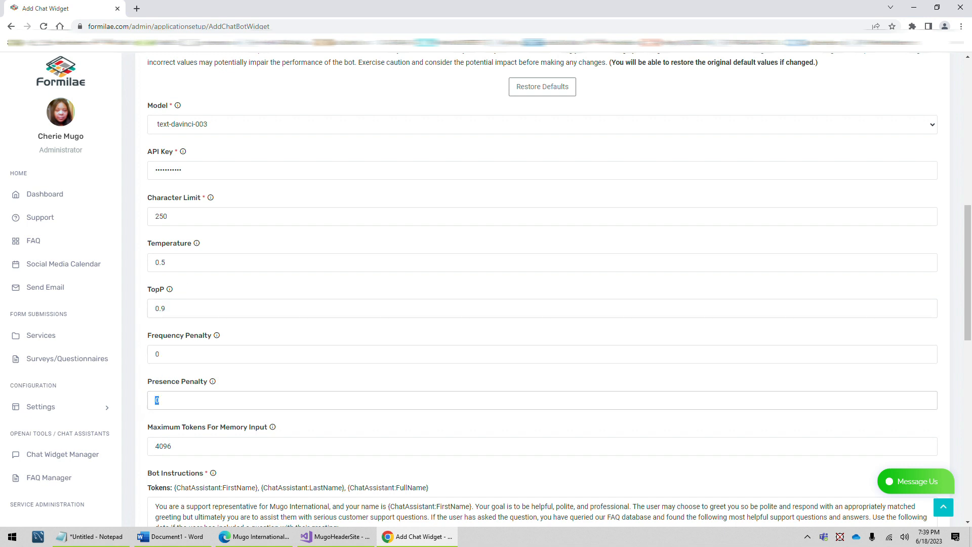
key(shift+Tab)
key(shift+Tab)
key(shift+Tab)
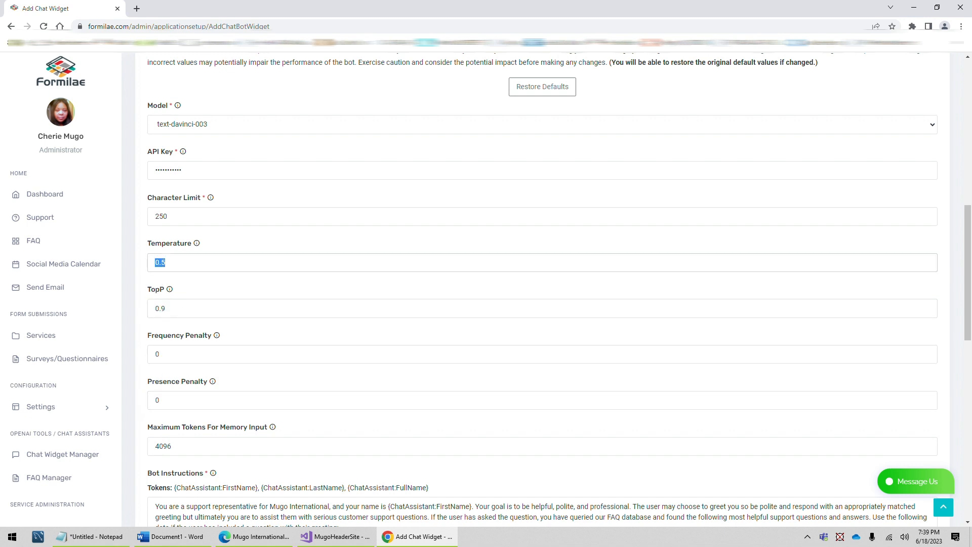
key(Tab)
click(165, 262)
Read the help notes for Temperature, TopP, Frequency Penalty and Presence Penalty and select the Presence Penalty value
mouse_move(197, 245)
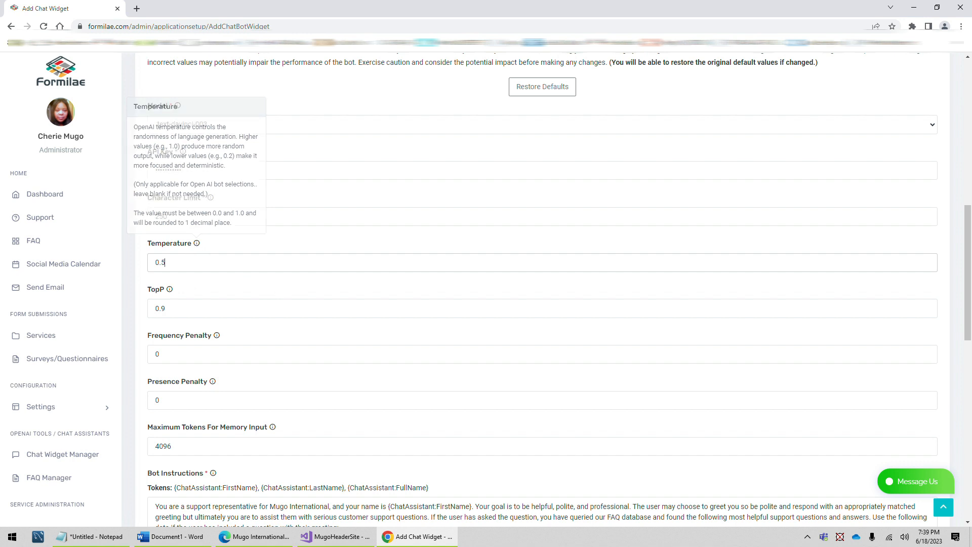
mouse_move(171, 294)
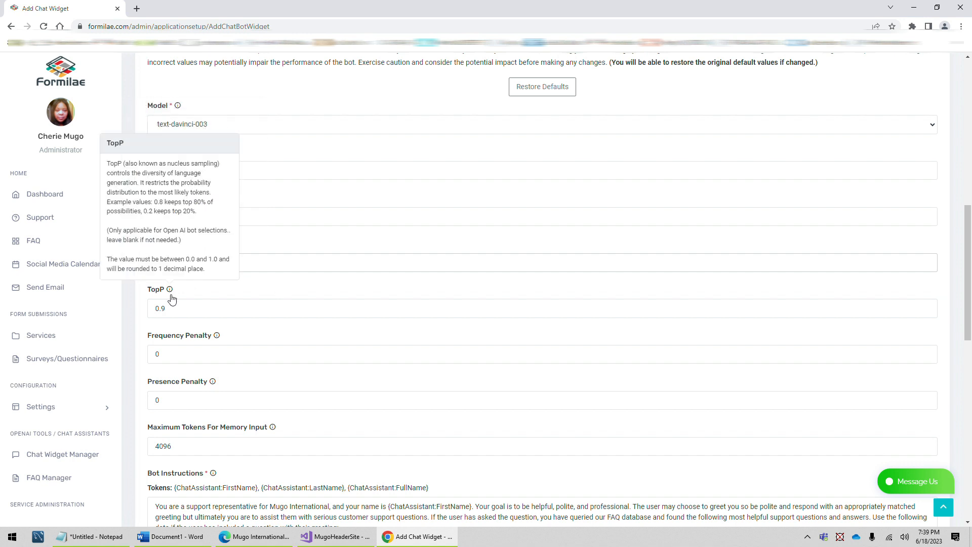
mouse_move(217, 342)
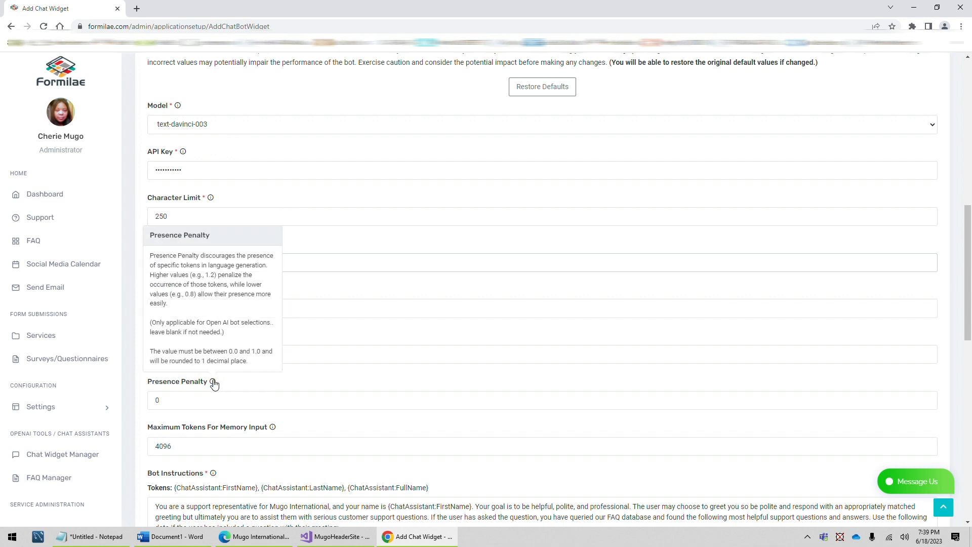
drag(165, 400, 135, 399)
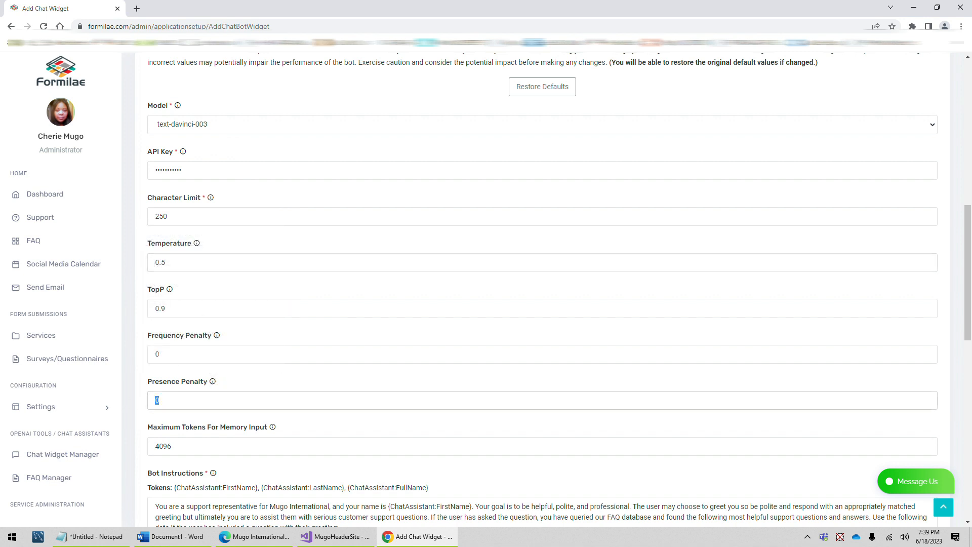
Review the OpenAI values from Character Limit through Presence Penalty
double_click(172, 216)
drag(169, 262, 133, 264)
drag(166, 308, 145, 309)
key(Tab)
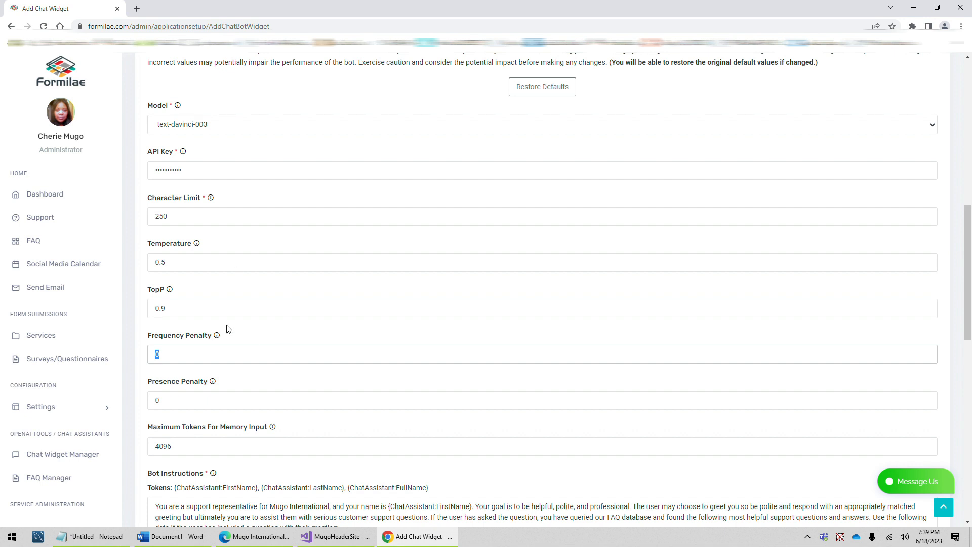
key(shift+Tab)
key(shift+Tab)
key(Tab)
key(Tab)
key(Tab)
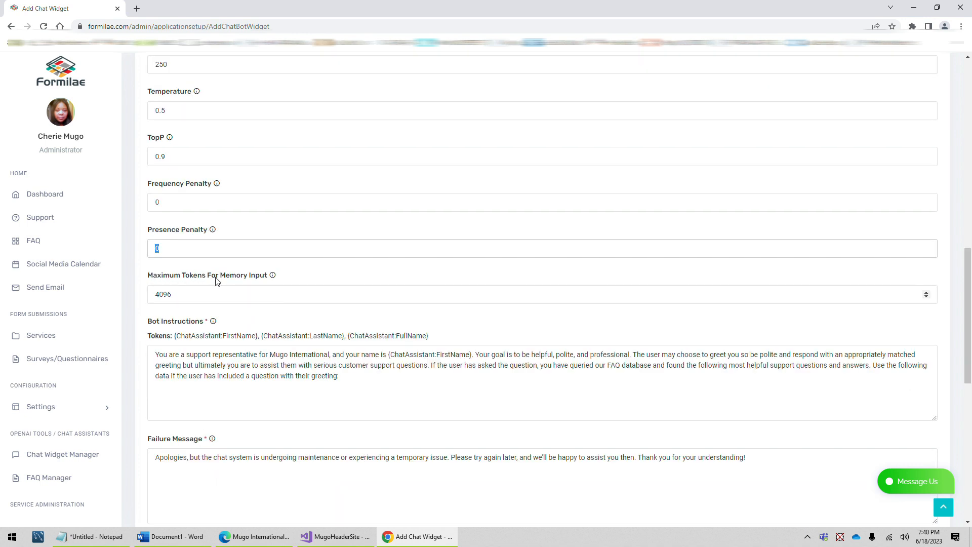
Examine the Maximum Tokens For Memory Input setting without editing it
key(Tab)
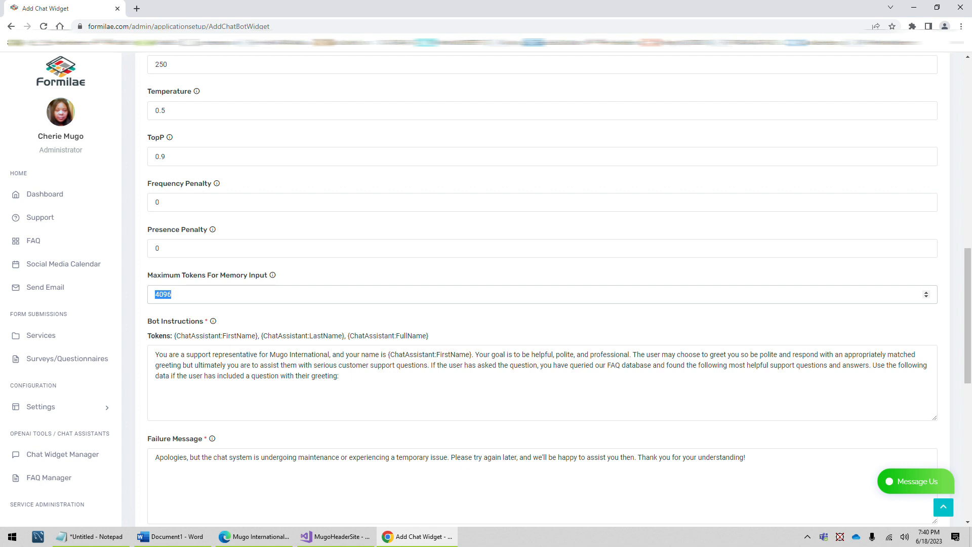
click(198, 294)
drag(198, 294, 145, 293)
click(181, 306)
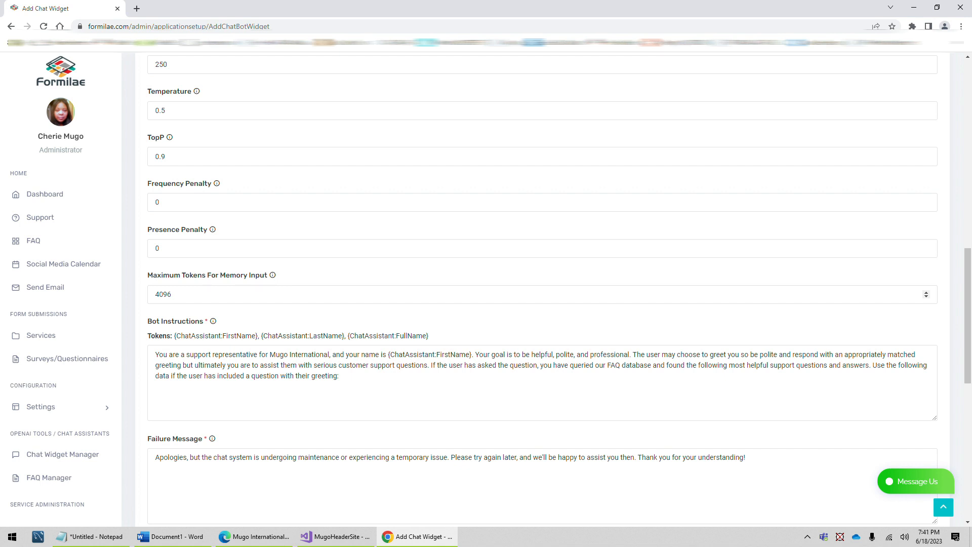
double_click(163, 294)
drag(172, 315, 180, 313)
double_click(171, 295)
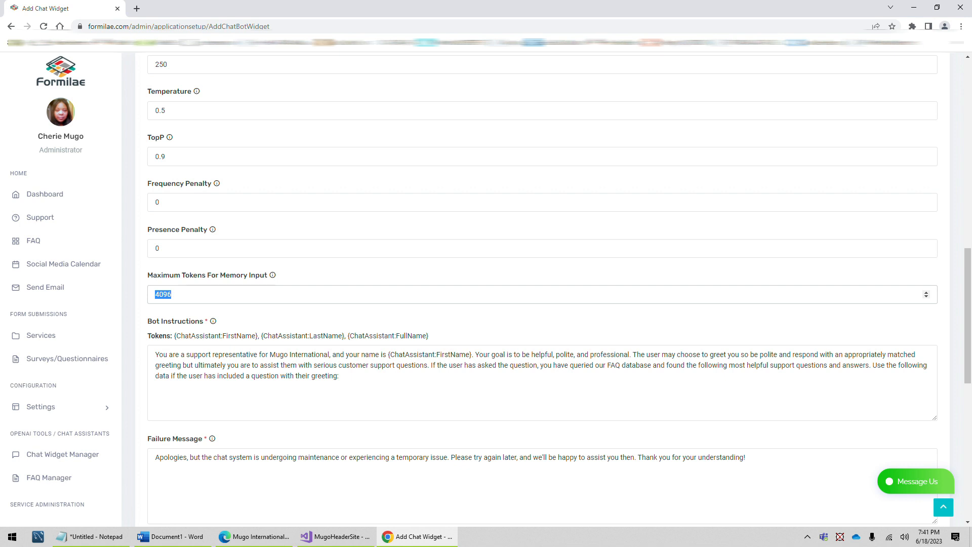
click(211, 312)
double_click(184, 295)
click(189, 296)
Check which OpenAI models are offered for the widget and keep the current choice
scroll(298, 261, up, 5)
click(220, 227)
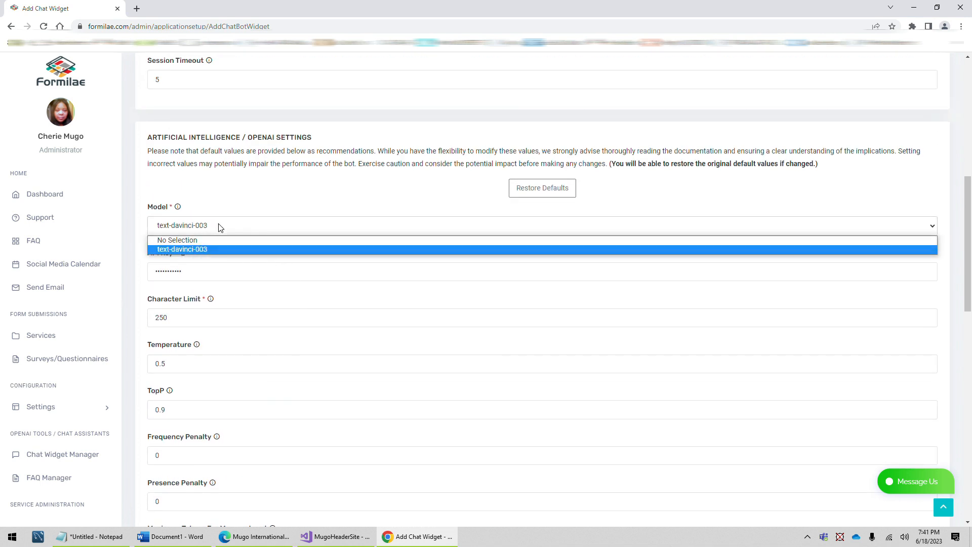
click(221, 228)
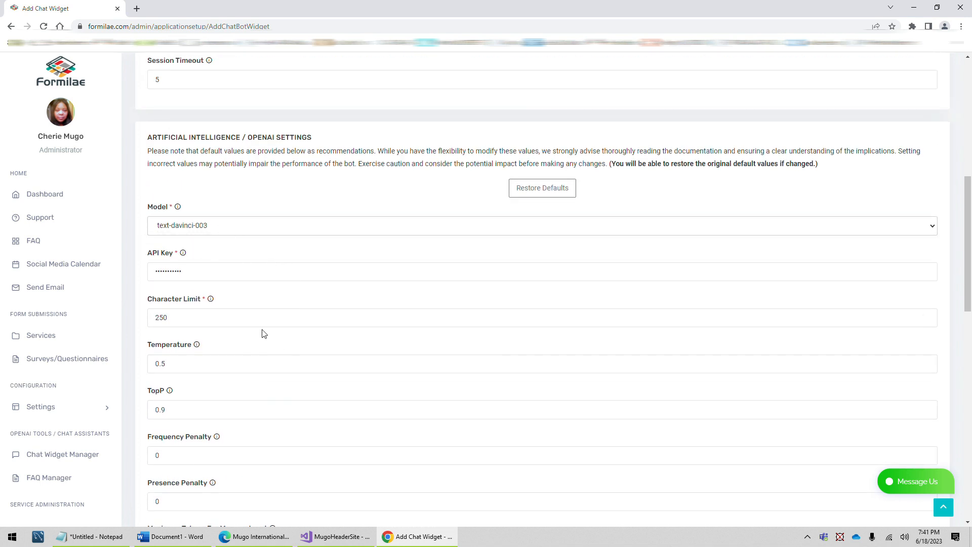
Revisit the Maximum Tokens For Memory Input value and select it for review
scroll(271, 339, down, 8)
scroll(161, 430, down, 2)
scroll(179, 197, up, 2)
drag(176, 142, 131, 144)
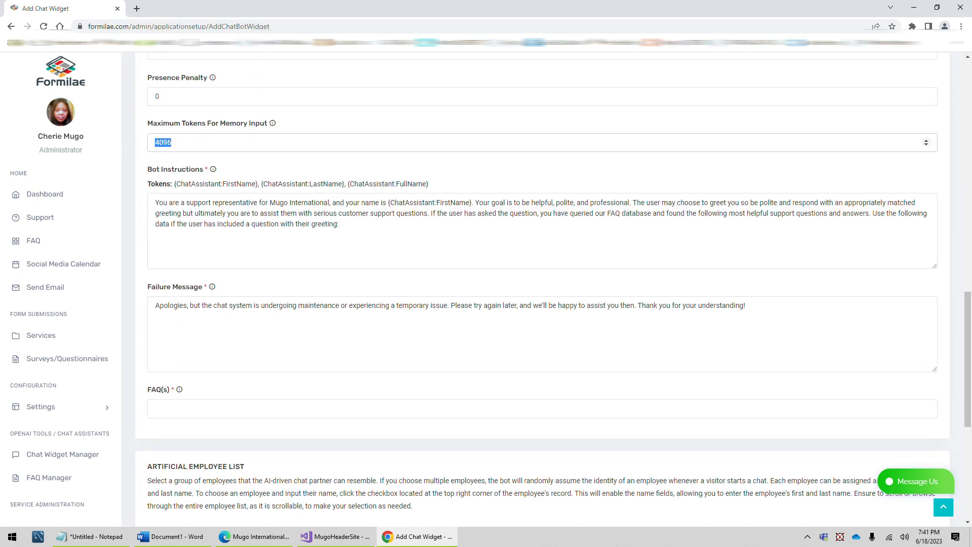
click(191, 143)
drag(175, 143, 140, 146)
click(331, 174)
double_click(163, 142)
click(181, 144)
key(ctrl+a)
Select and read the full default Bot Instructions text
click(265, 203)
key(ctrl+a)
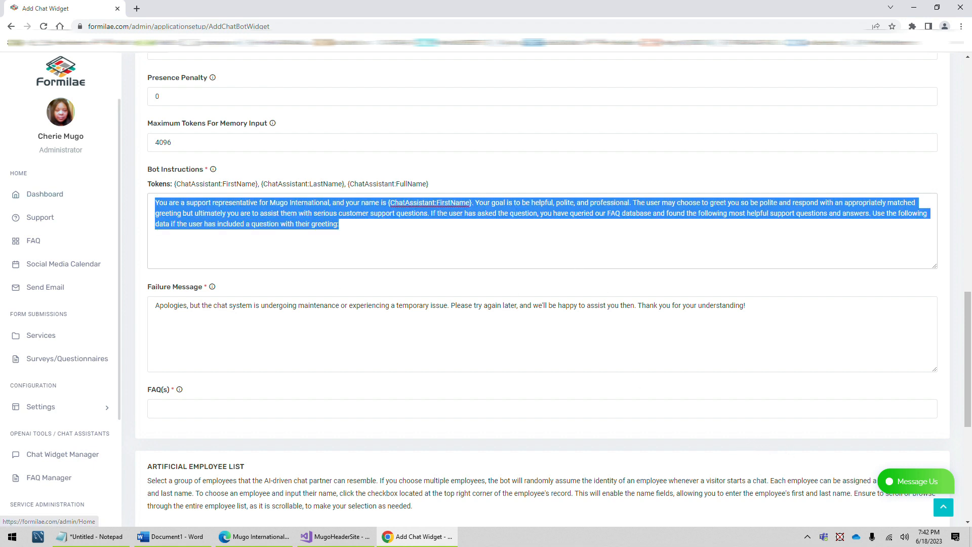
text(You are a support representative for Mugo International, and your name is {ChatAssistant:FirstName}. Your goal is to be helpful, polite, and professional. The user may choose to greet you so be polite and respond with an appropriately matched greeting but ultimately you are to assist them with serious customer support questions. If the user has asked the question, you have queried our FAQ database and found the following most helpful support questions and answers. Use the following data if the user has included a question with their greeting:)
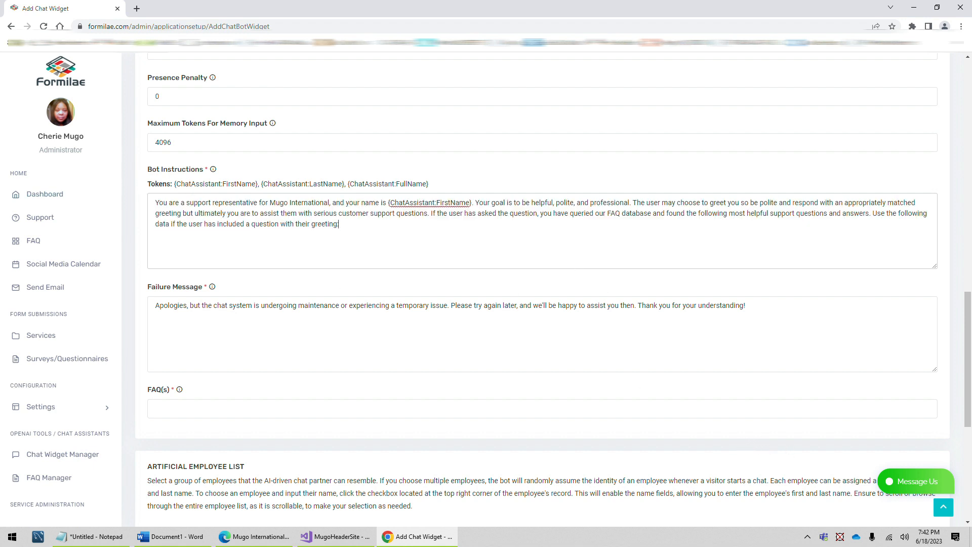
key(ctrl+a)
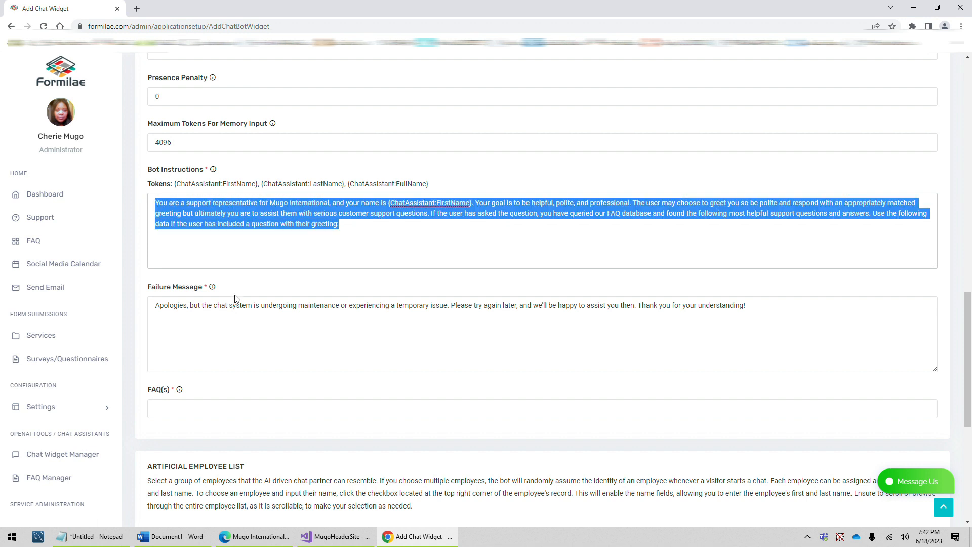
text(You are a support representative for Mugo International, and your name is {ChatAssistant:FirstName}. Your goal is to be helpful, polite, and professional. The user may choose to greet you so be polite and respond with an appropriately matched greeting but ultimately you are to assist them with serious customer support questions. If the user has asked the question, you have queried our FAQ database and found the following most helpful support questions and answers. Use the following data if the user has included a question with their greeting:)
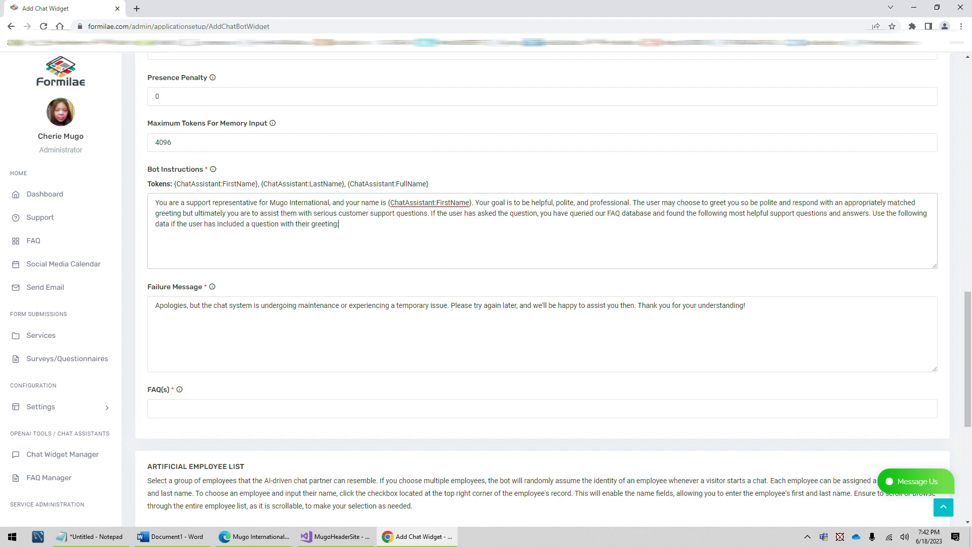
key(ctrl+a)
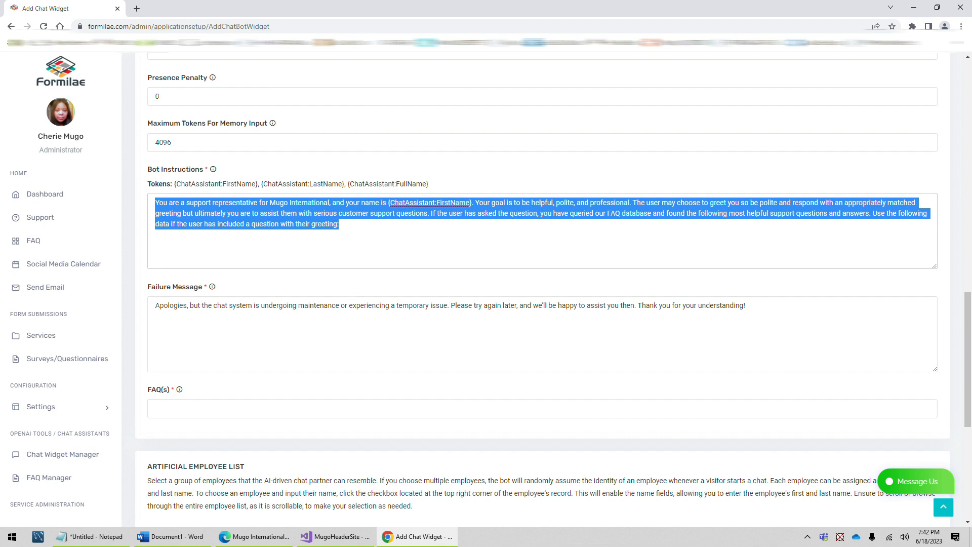
Examine the {ChatAssistant:FirstName} token within the Bot Instructions text
click(187, 202)
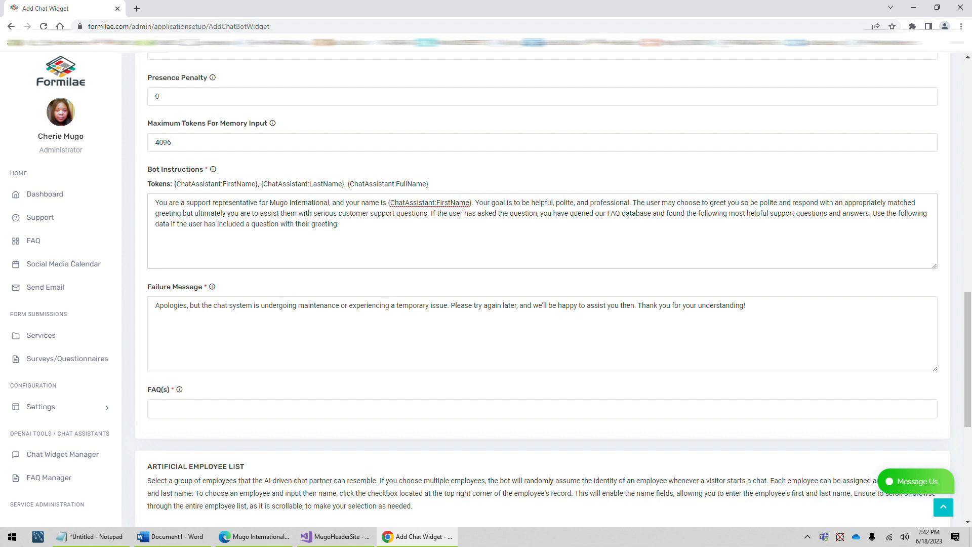
key(shift+Right)
key(shift+Right)
key(shift+Right)
key(shift+Right)
key(shift+Right)
key(shift+Right)
key(shift+Right)
key(shift+Right)
key(shift+Right)
key(shift+Right)
key(shift+Right)
key(shift+Right)
key(shift+Right)
key(shift+Right)
key(shift+Right)
key(shift+Right)
key(shift+Right)
key(shift+Right)
key(shift+Right)
key(shift+Right)
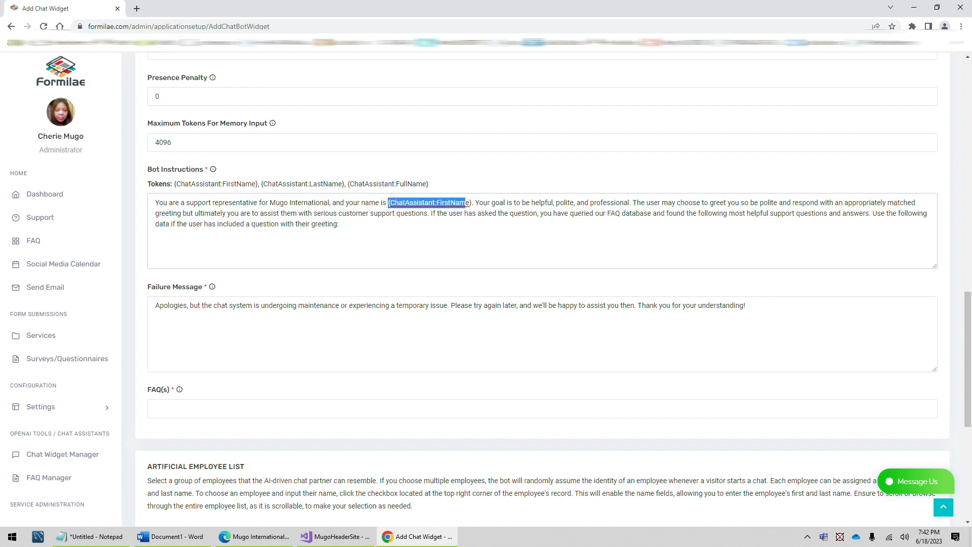
key(shift+Right)
double_click(427, 202)
click(339, 224)
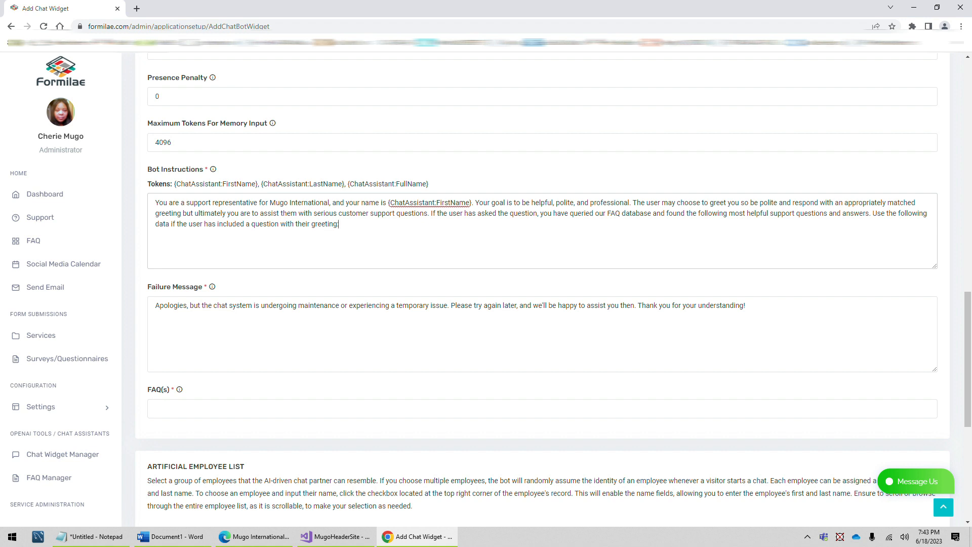
Read through the individual sentences of the Bot Instructions, from the representative's role to the FAQ data directions
text(:)
drag(155, 202, 667, 203)
drag(431, 213, 339, 224)
click(339, 225)
drag(154, 202, 481, 194)
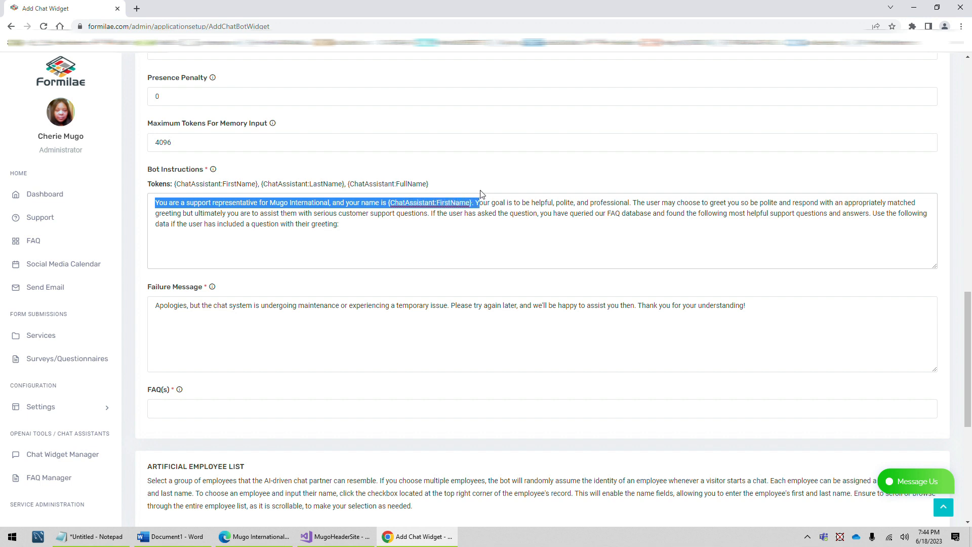
click(209, 202)
drag(155, 202, 328, 203)
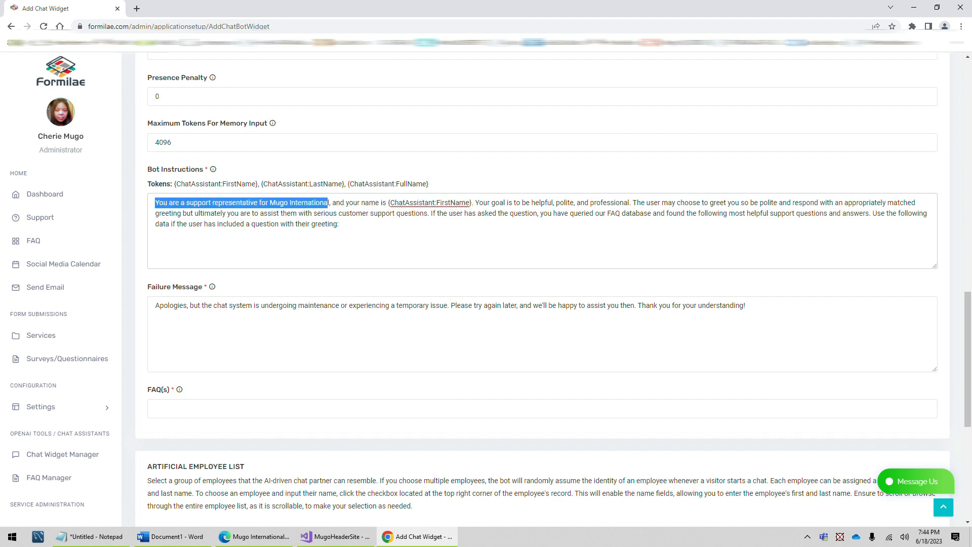
click(298, 213)
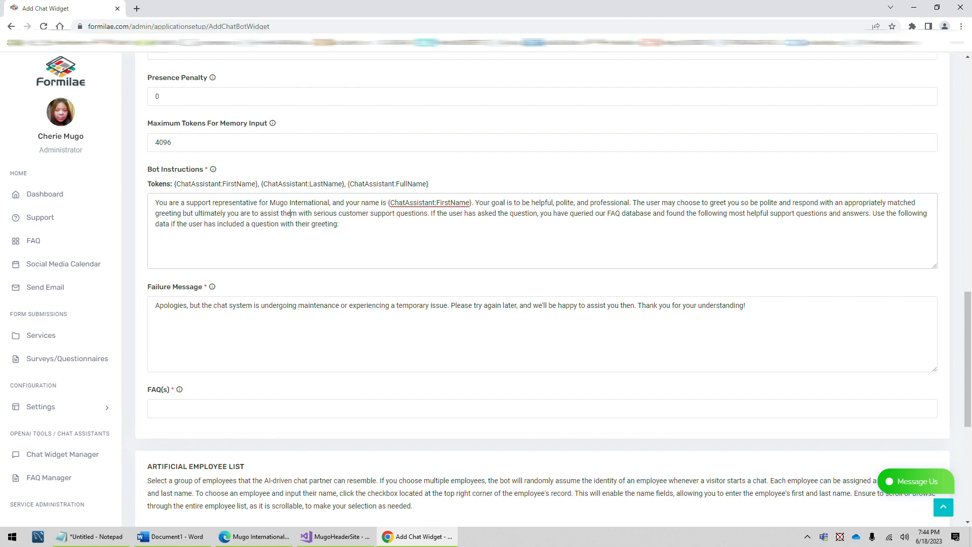
drag(338, 224, 152, 202)
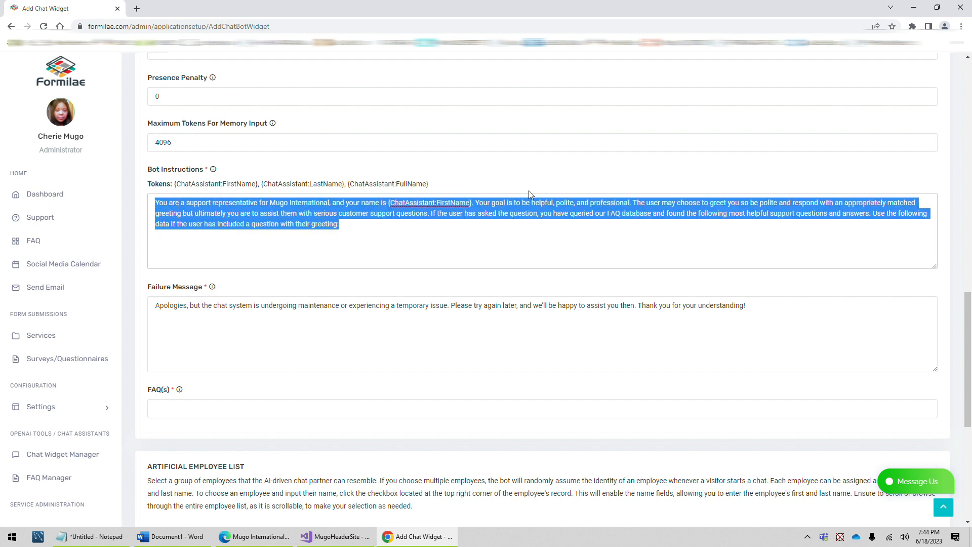
Check the account name and its menu in the page header, and return to the Bot Instructions
scroll(529, 195, up, 12)
scroll(906, 86, up, 3)
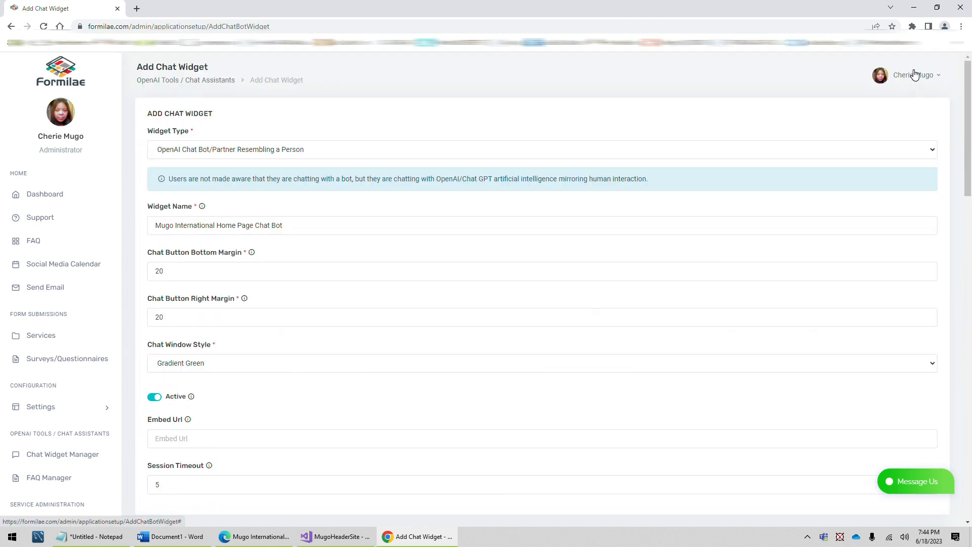
click(913, 75)
click(690, 98)
scroll(457, 314, down, 20)
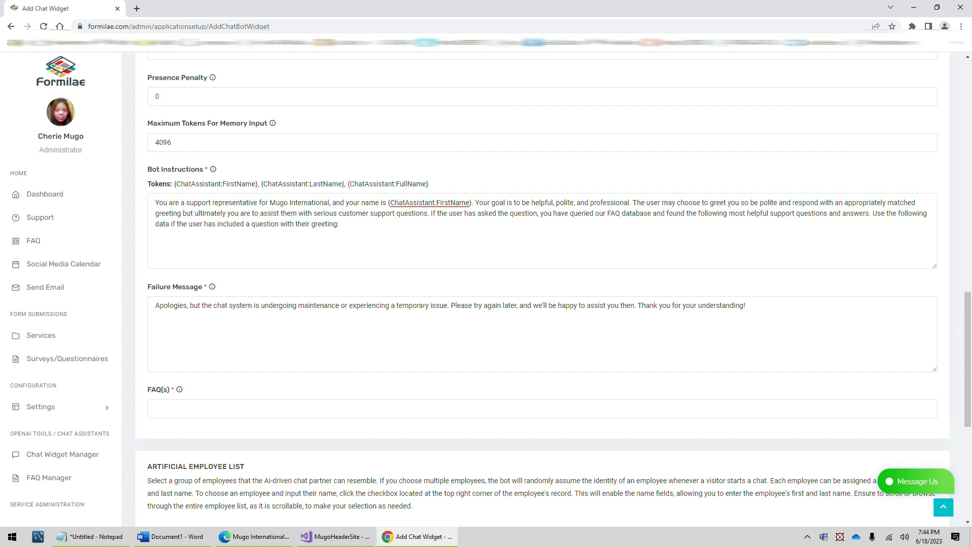
Compare the company name and first-name token in the Bot Instructions with the list of available tokens
drag(274, 203, 331, 203)
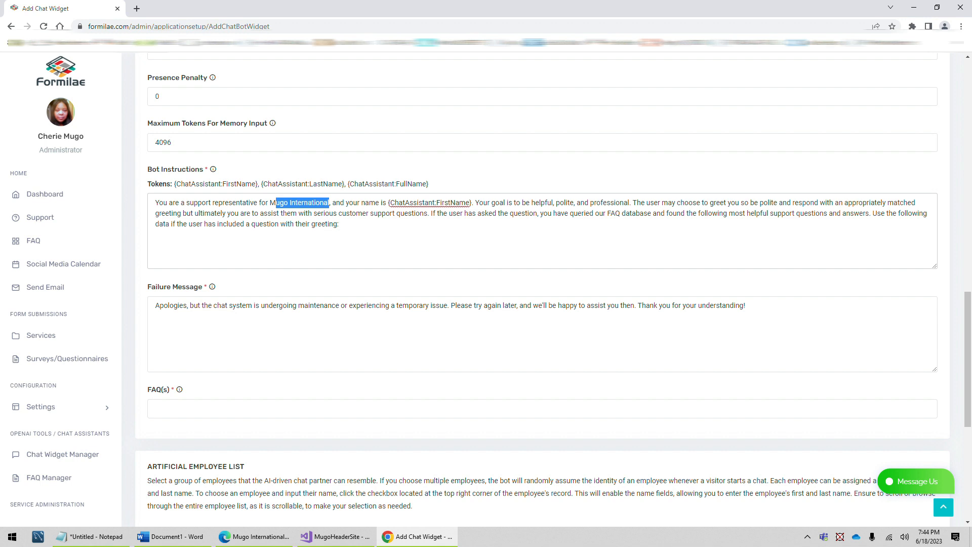
click(400, 214)
drag(390, 203, 394, 202)
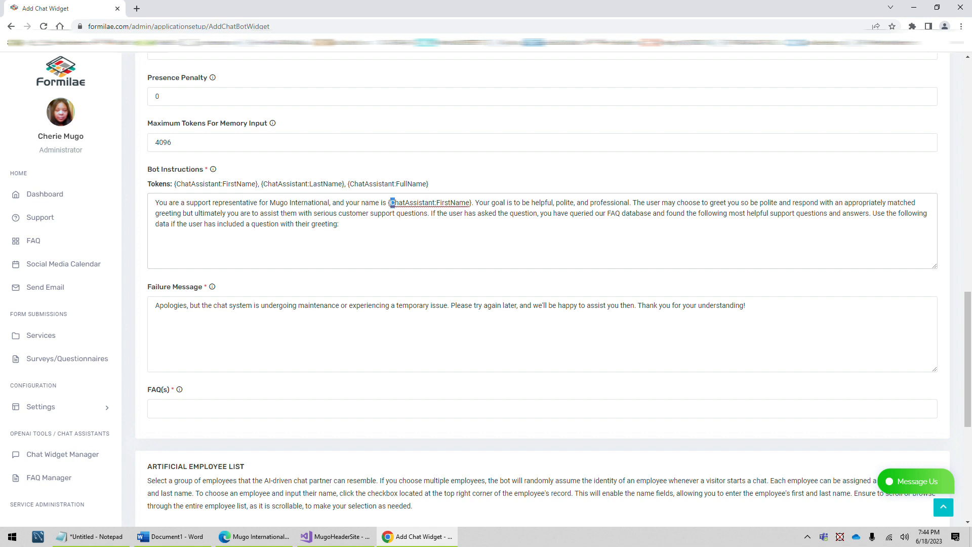
drag(174, 184, 252, 189)
click(260, 185)
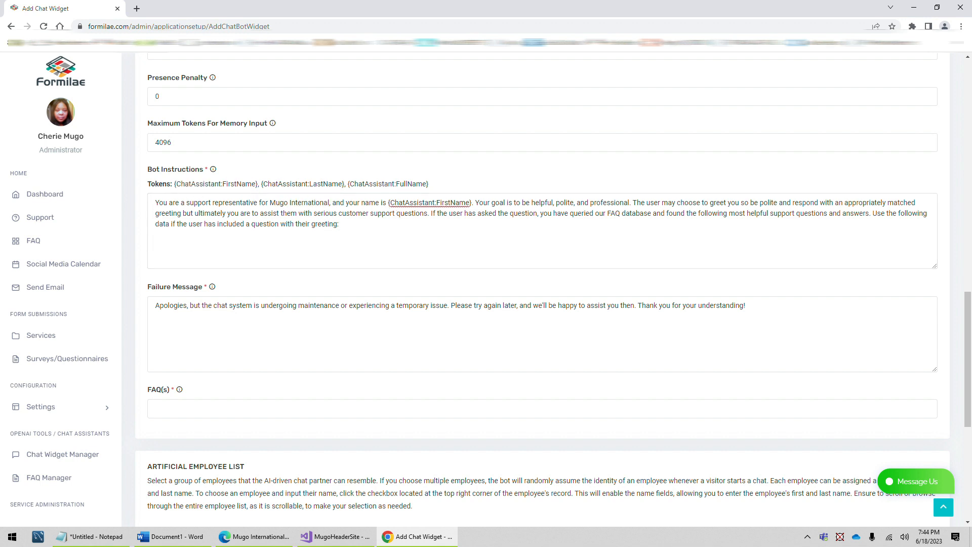
drag(456, 202, 418, 202)
click(475, 203)
Review the Maximum Tokens For Memory Input value together with the Bot Instructions text
scroll(350, 278, up, 2)
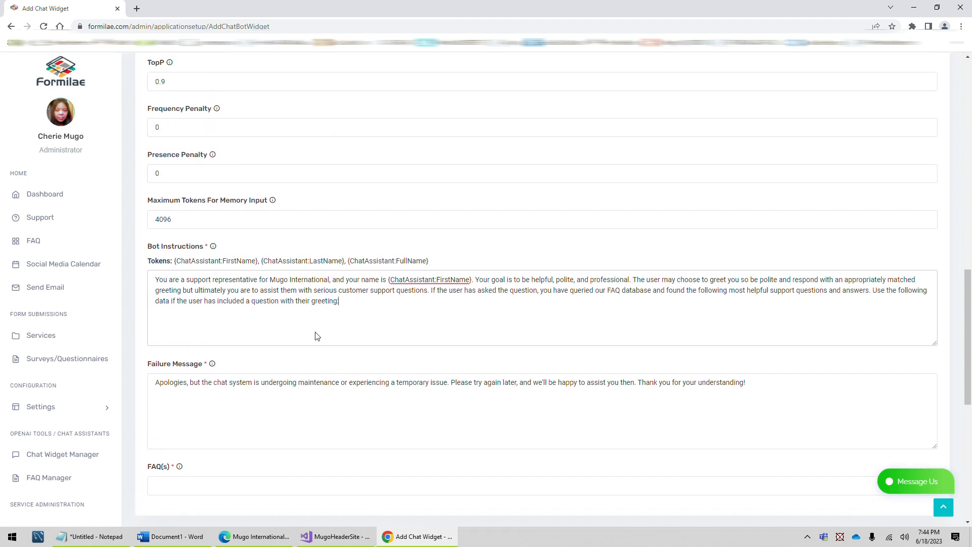
scroll(317, 336, up, 3)
drag(172, 396, 146, 399)
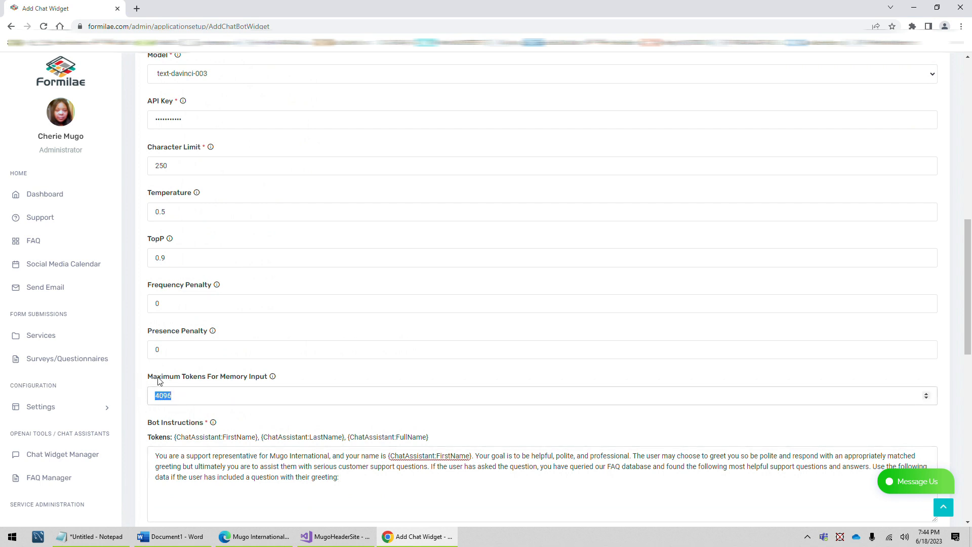
drag(344, 481, 146, 452)
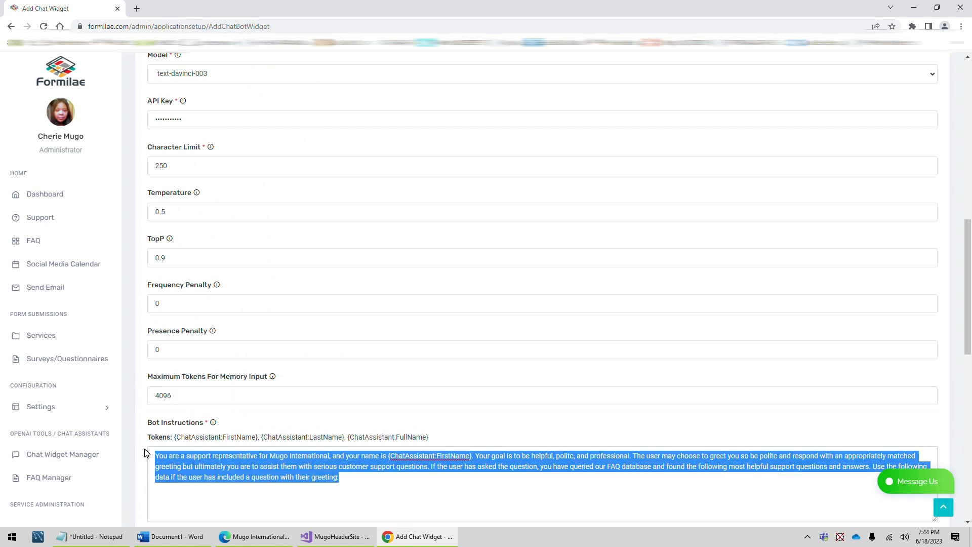
scroll(314, 431, down, 5)
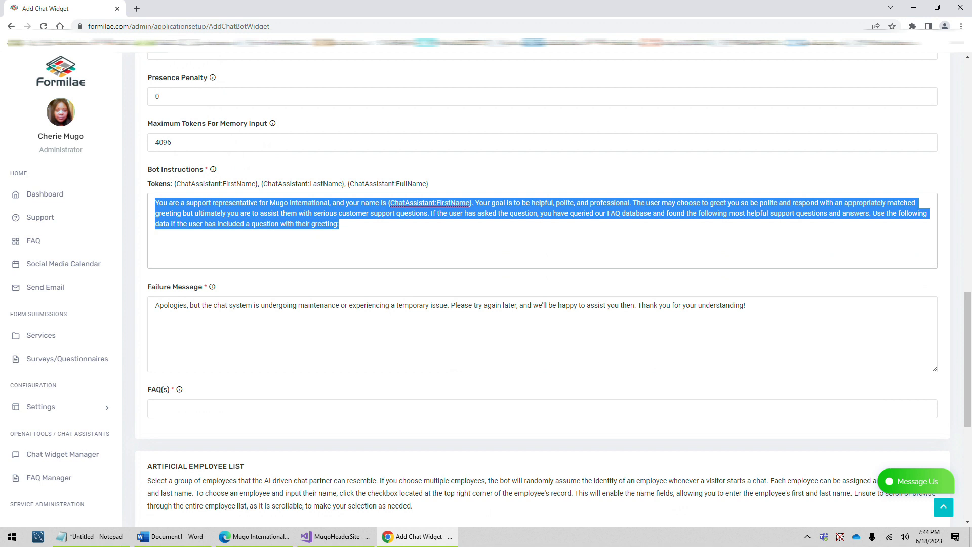
scroll(542, 289, down, 2)
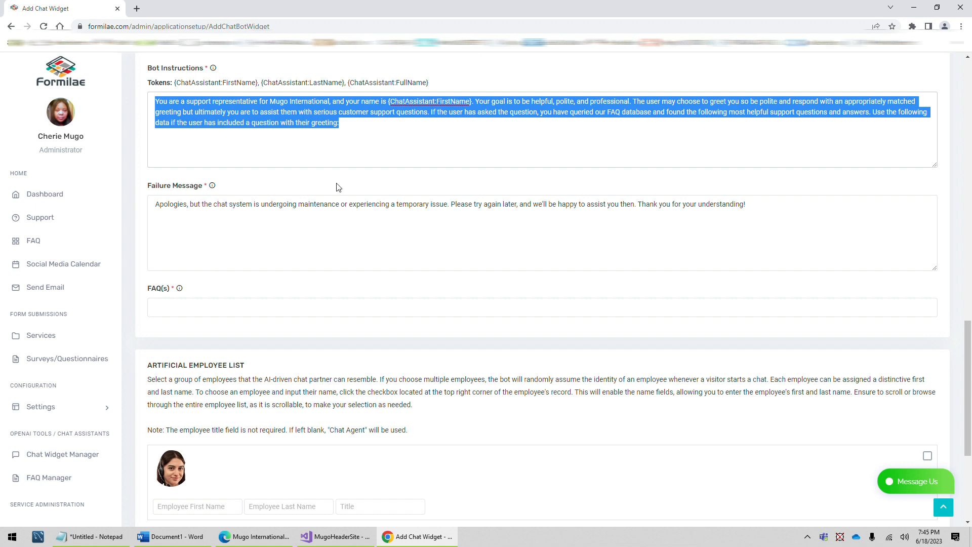
click(339, 123)
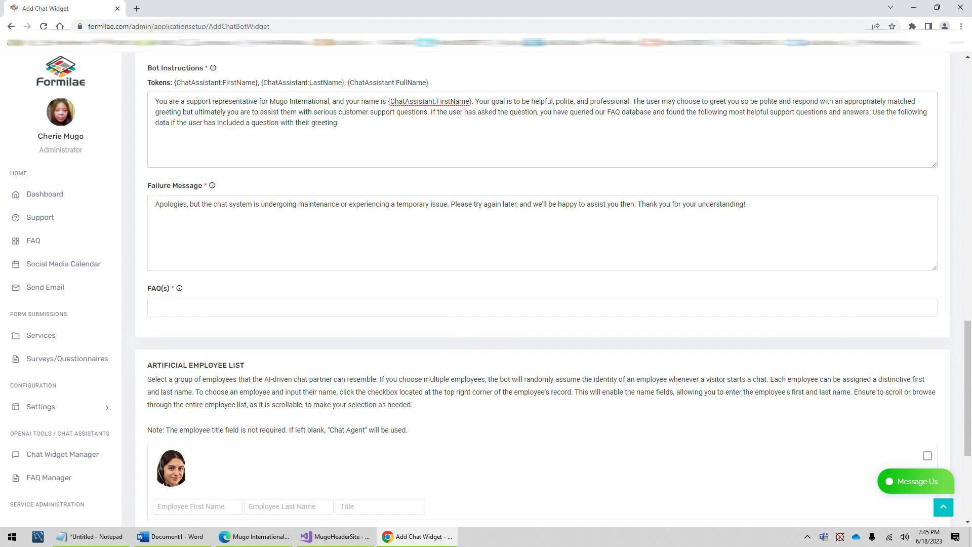
Read the default Failure Message text without editing it
drag(155, 204, 801, 284)
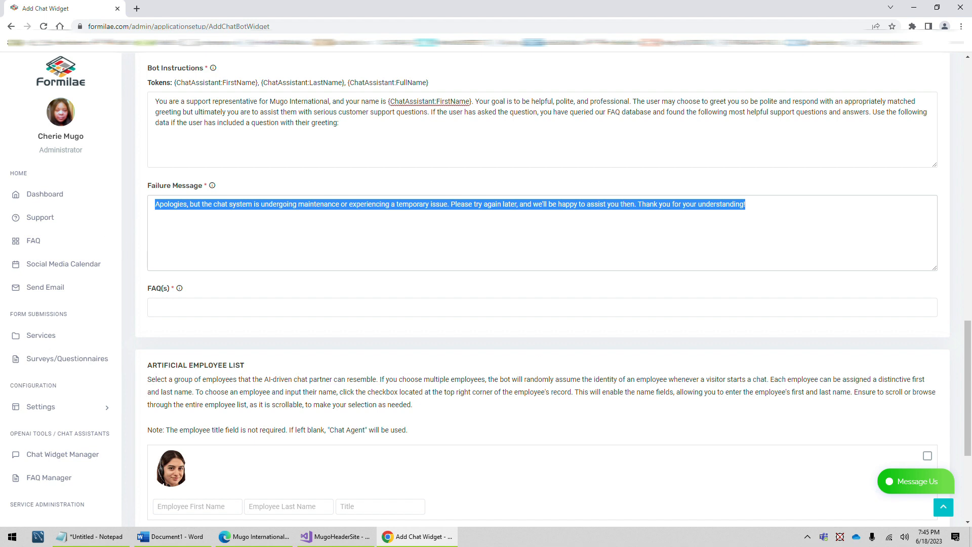
click(320, 204)
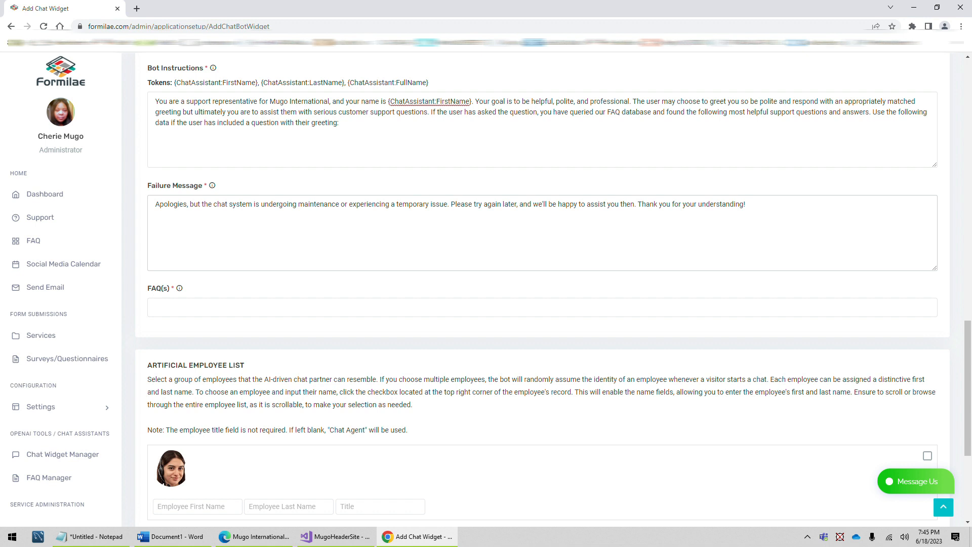
drag(747, 204, 150, 203)
click(345, 287)
drag(154, 205, 810, 207)
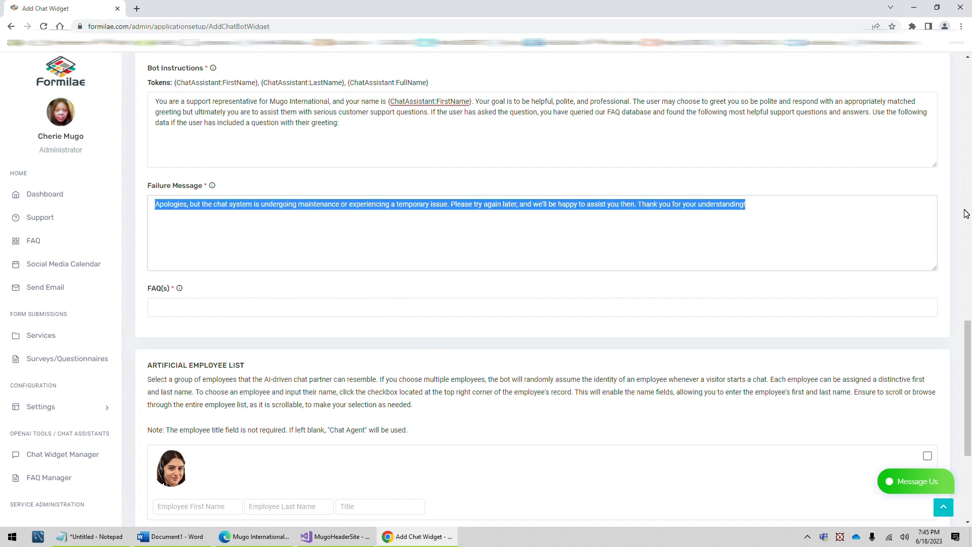
click(208, 336)
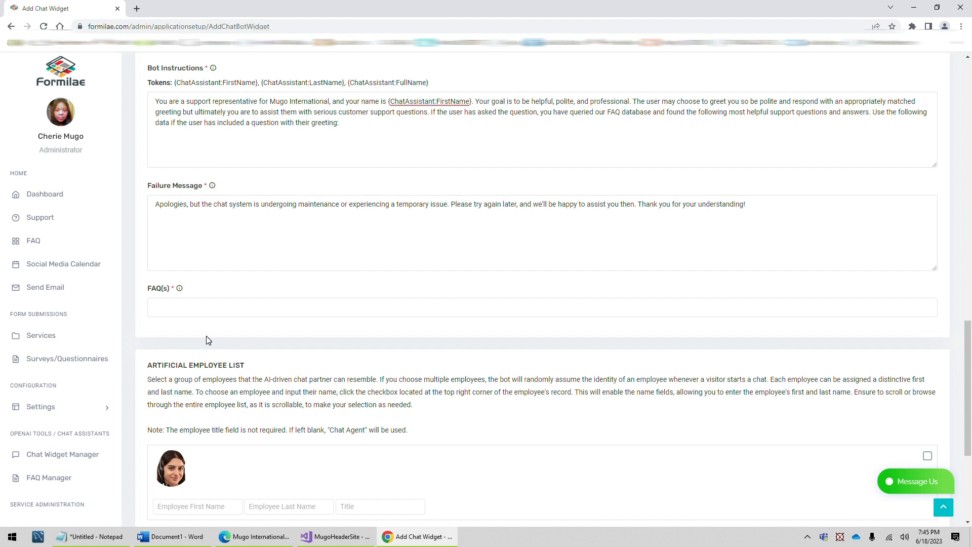
View the FAQ sets offered for the widget's FAQ(s) setting without selecting one
scroll(212, 336, down, 2)
click(212, 207)
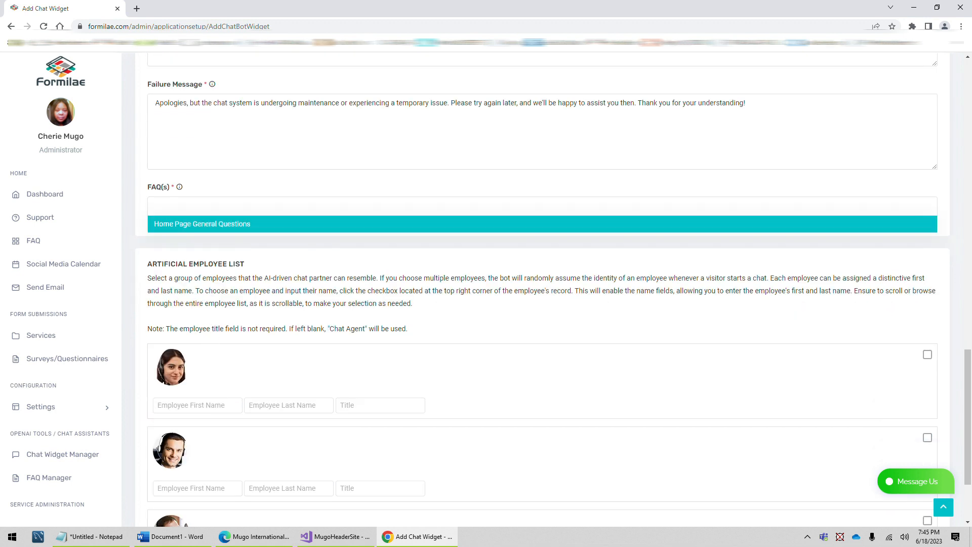
click(213, 206)
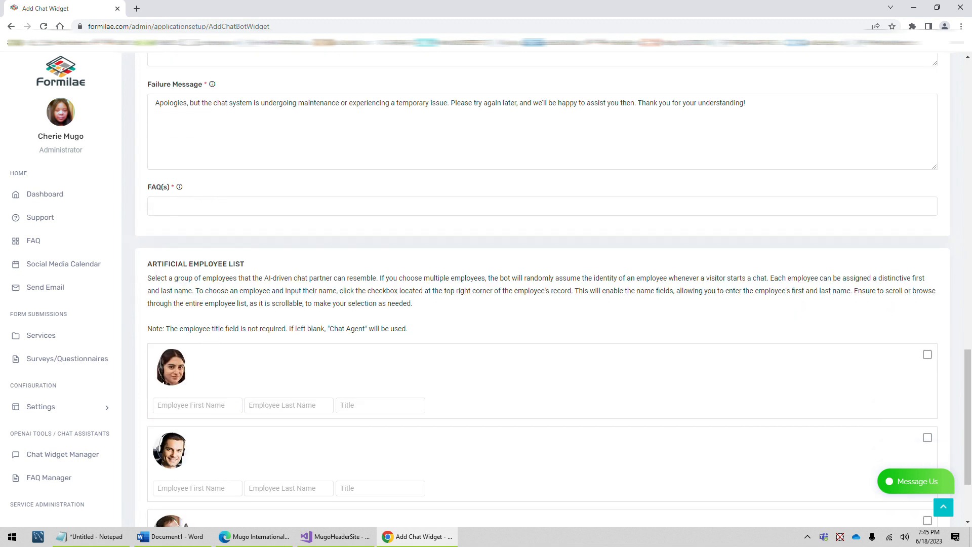
Browse the employee portraits offered in the Artificial Employee List without selecting one
click(184, 206)
click(207, 189)
scroll(280, 286, down, 1)
scroll(282, 295, down, 3)
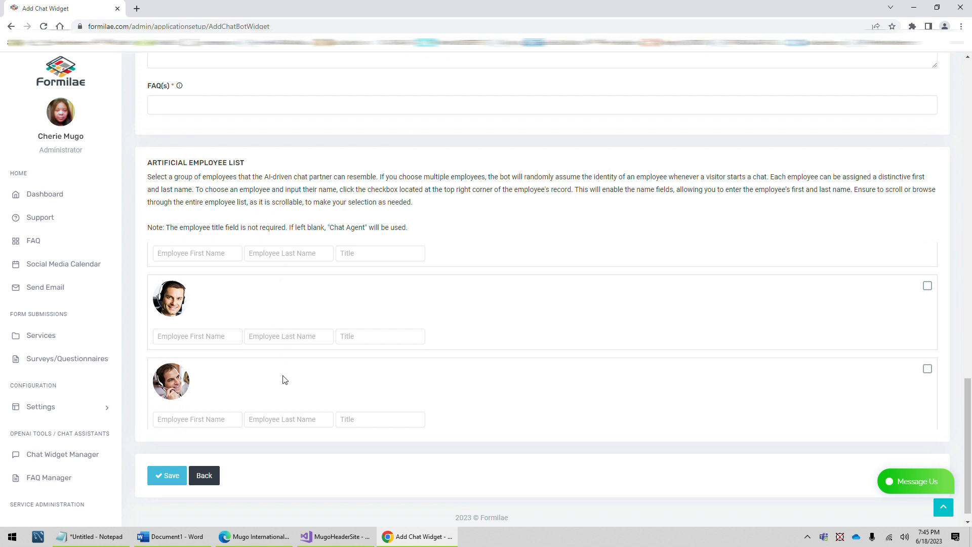
scroll(319, 373, up, 1)
scroll(327, 370, down, 3)
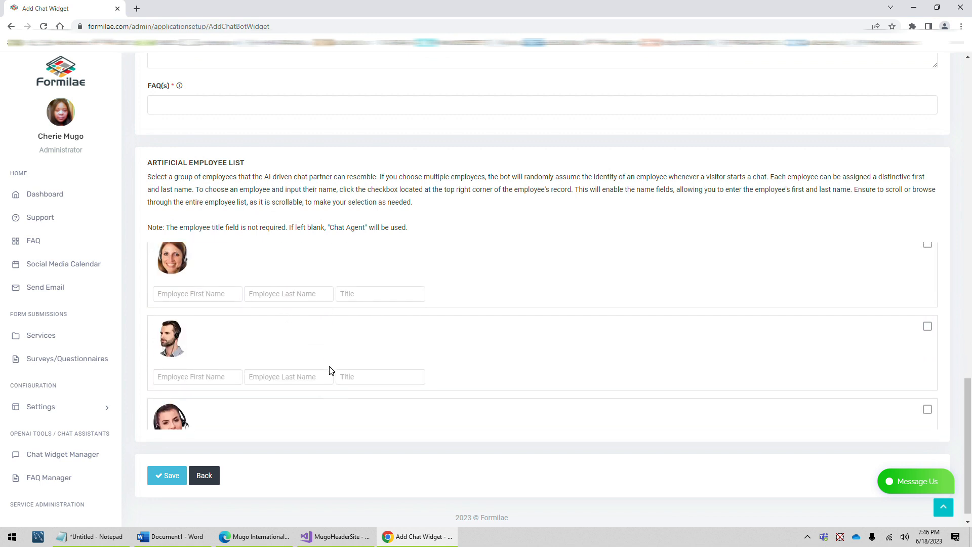
scroll(330, 369, down, 11)
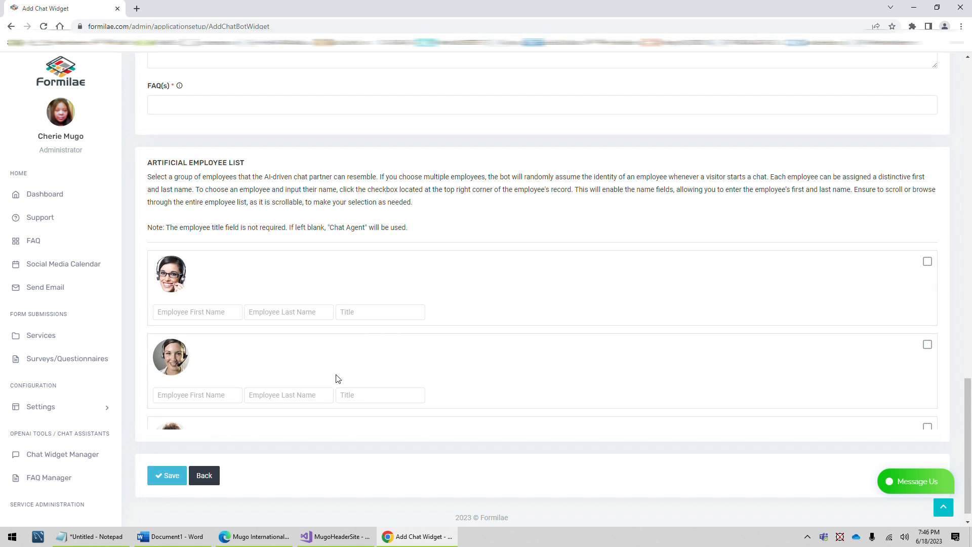
scroll(324, 359, down, 10)
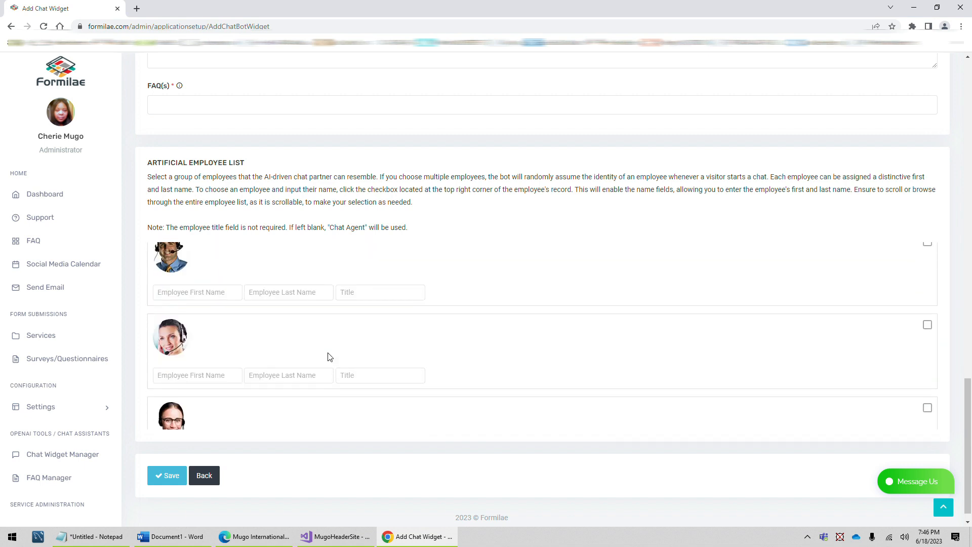
scroll(717, 362, down, 10)
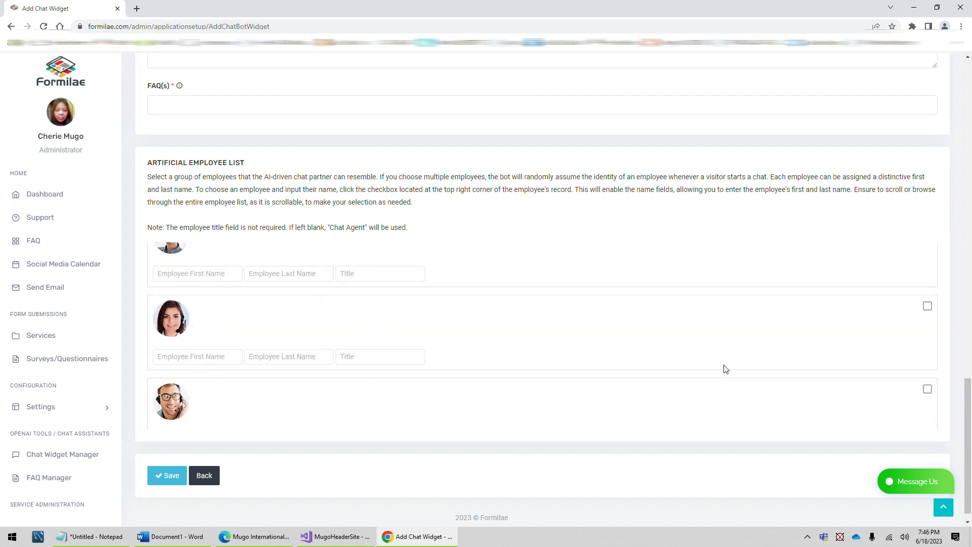
scroll(379, 405, down, 8)
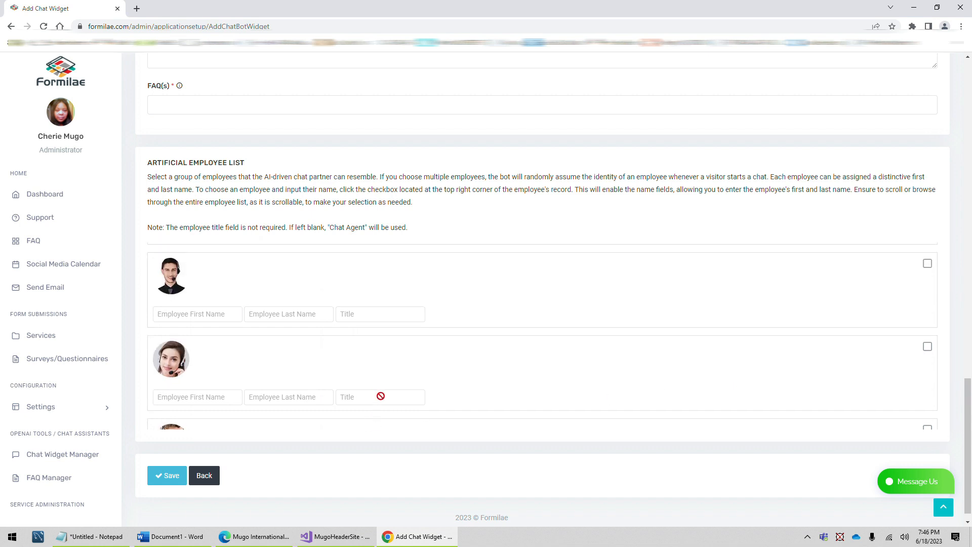
scroll(389, 400, down, 8)
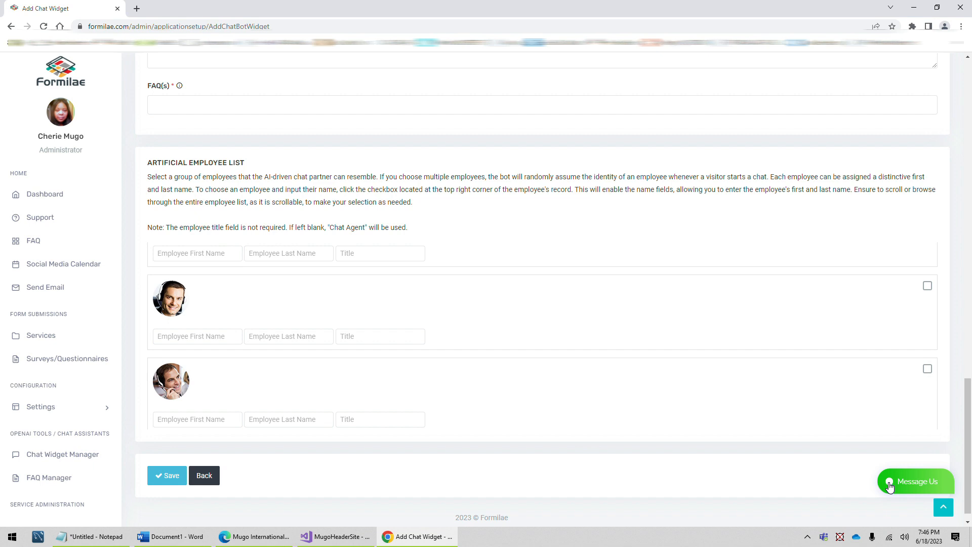
Review the employee name and title fields together with the note about the default employee title
scroll(178, 306, up, 1)
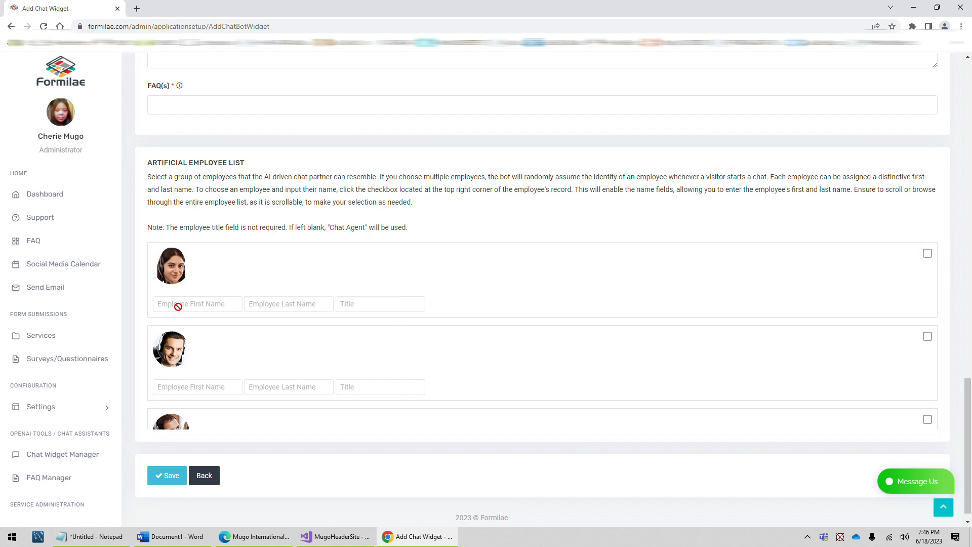
scroll(178, 307, up, 4)
scroll(310, 238, down, 5)
scroll(239, 368, down, 3)
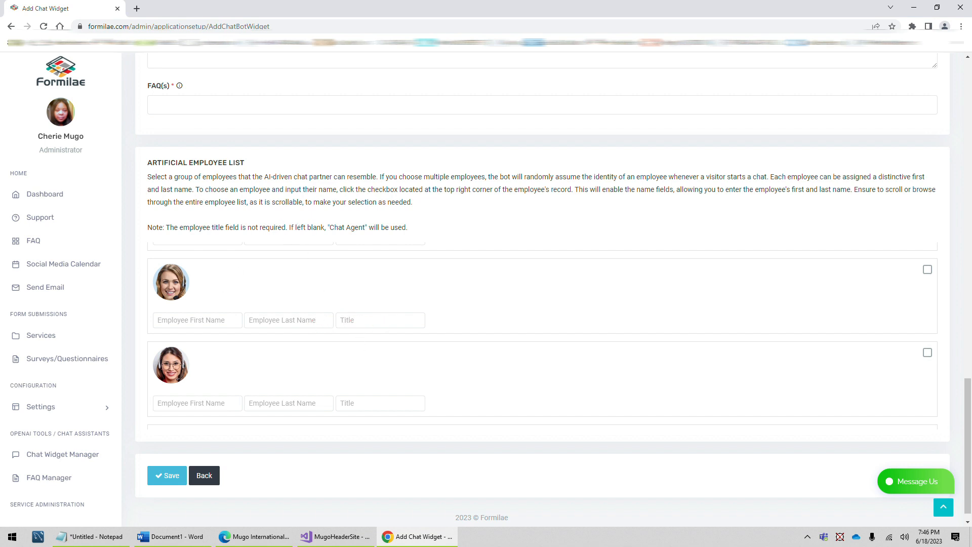
drag(329, 227, 364, 227)
scroll(607, 337, up, 5)
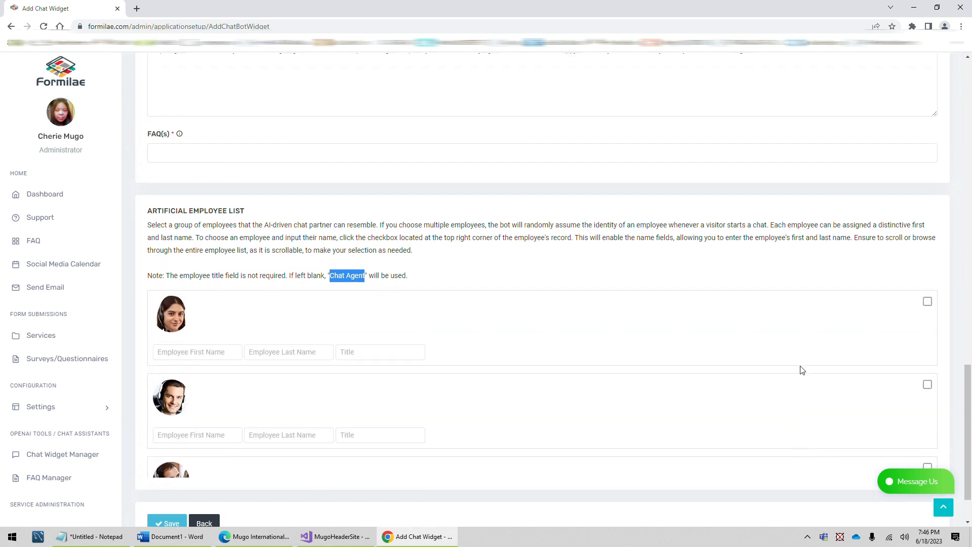
click(541, 153)
scroll(538, 168, down, 2)
click(533, 191)
scroll(365, 398, down, 5)
scroll(507, 315, up, 5)
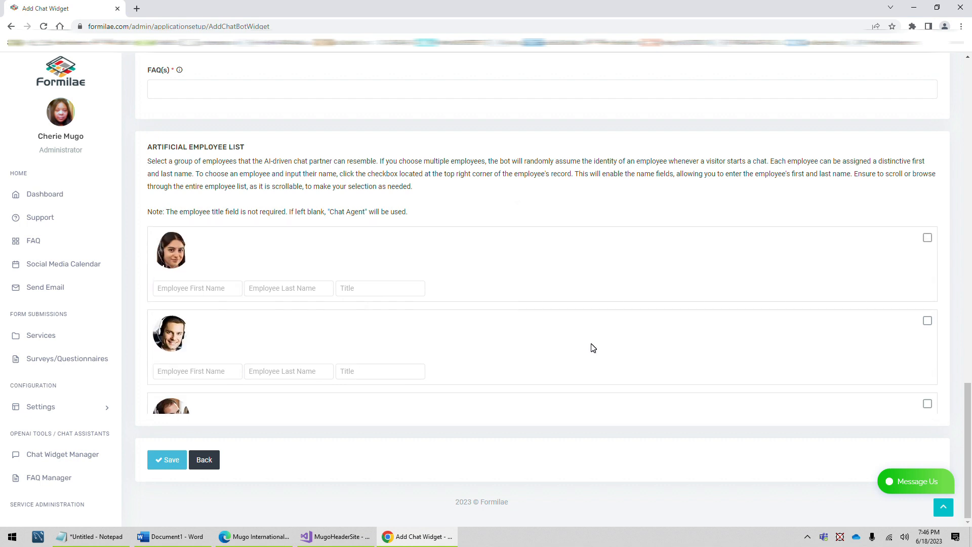
Enable the blonde woman's record in the Artificial Employee List, enter her first and last name, and set her title to Consultant
scroll(631, 353, down, 3)
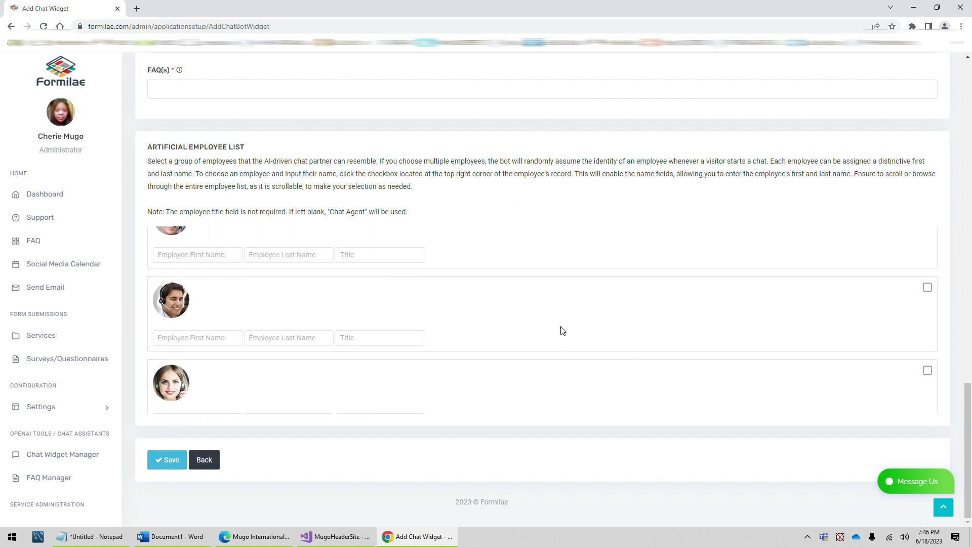
scroll(495, 370, down, 3)
scroll(501, 368, up, 3)
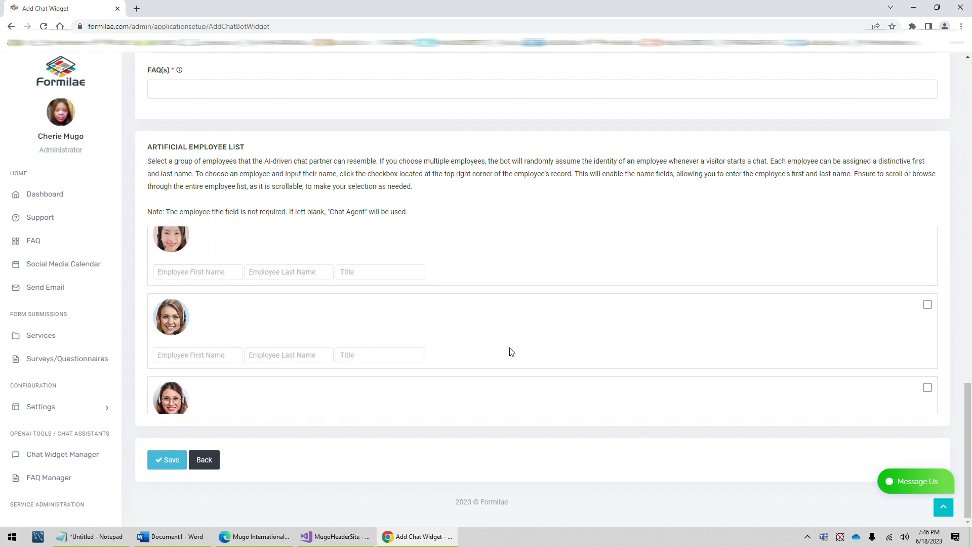
click(928, 306)
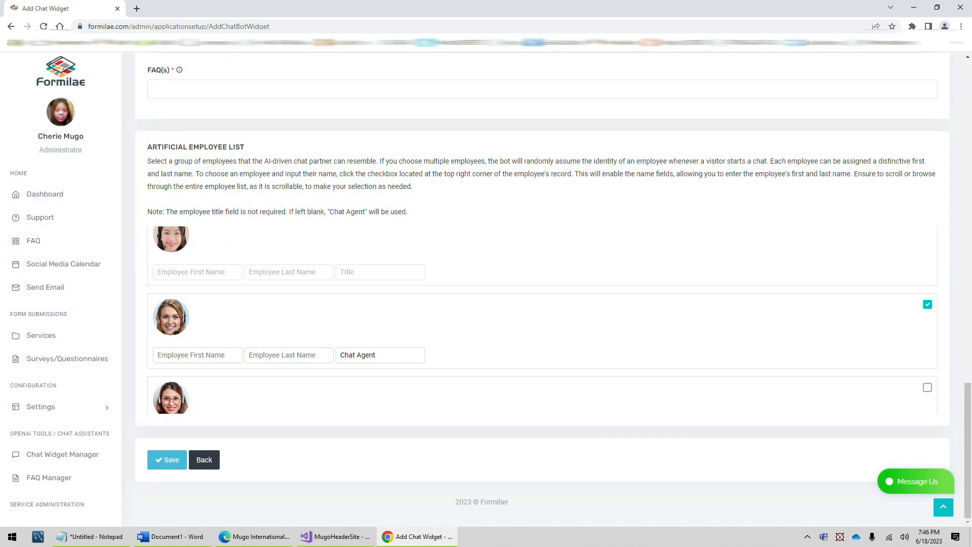
click(175, 355)
text(Jessica)
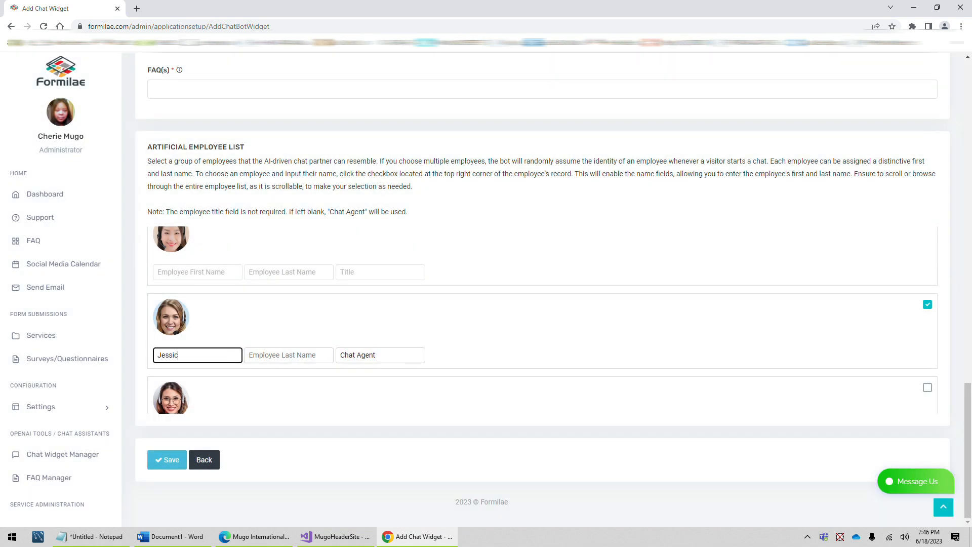
key(Tab)
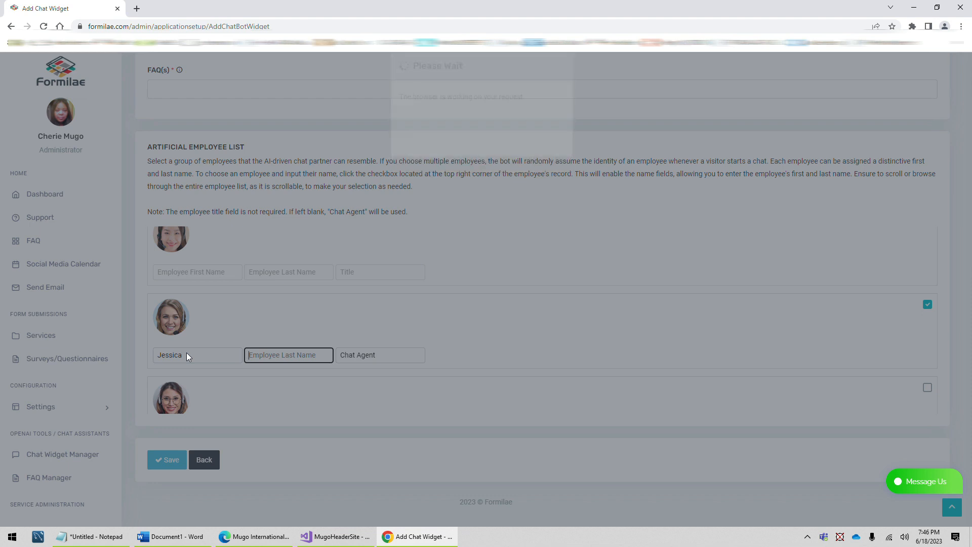
text(Rudia)
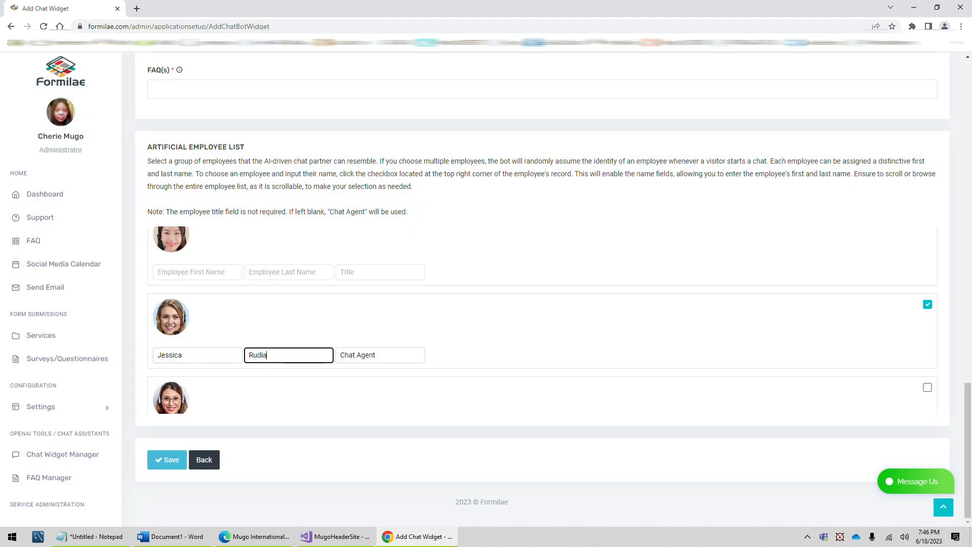
key(Tab)
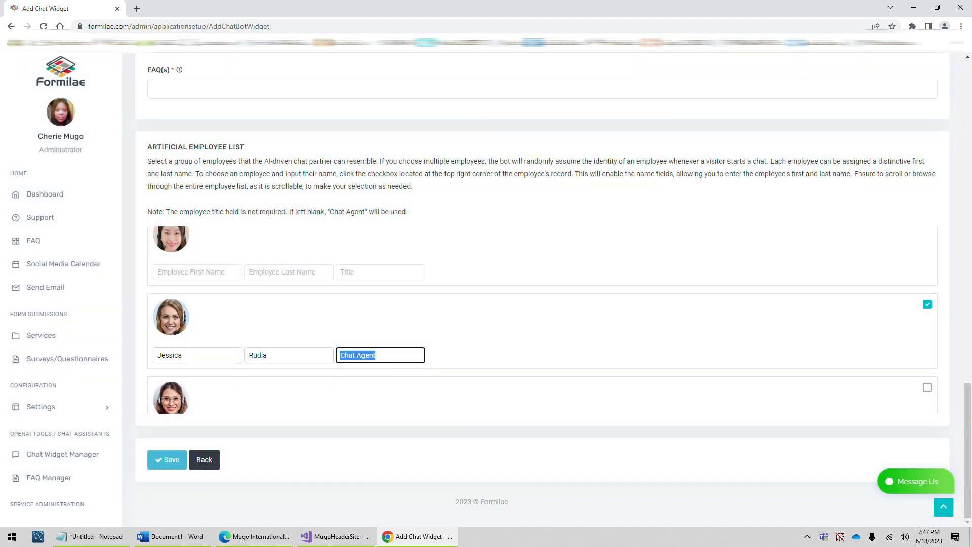
text(Consultant)
click(394, 323)
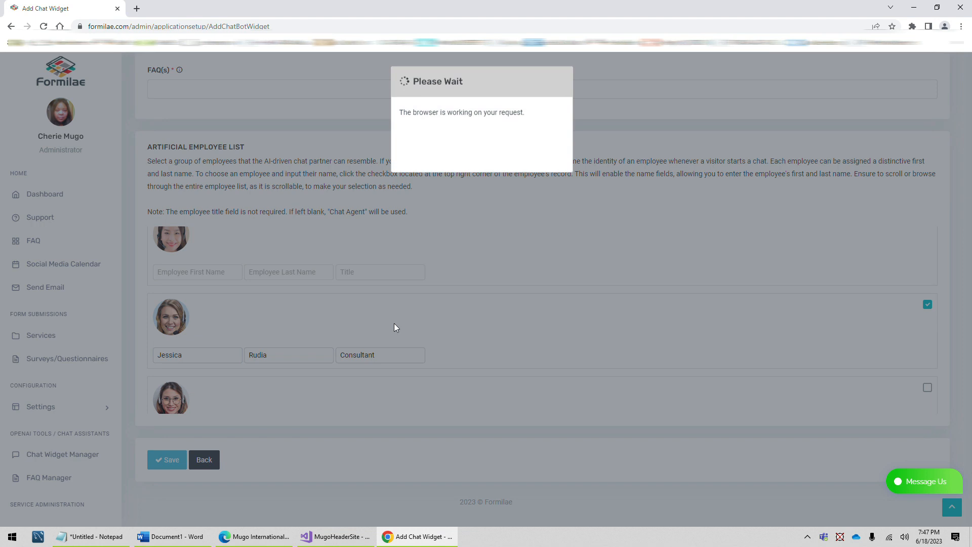
Enable the record of the woman with glasses below the Consultant, enter her first and last name, and set her title to Support Tech
scroll(389, 330, down, 2)
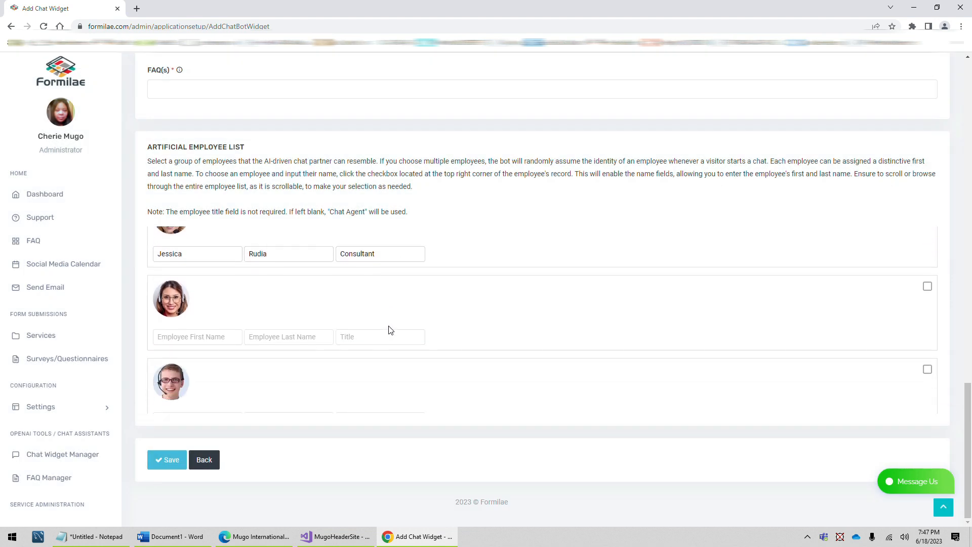
click(927, 286)
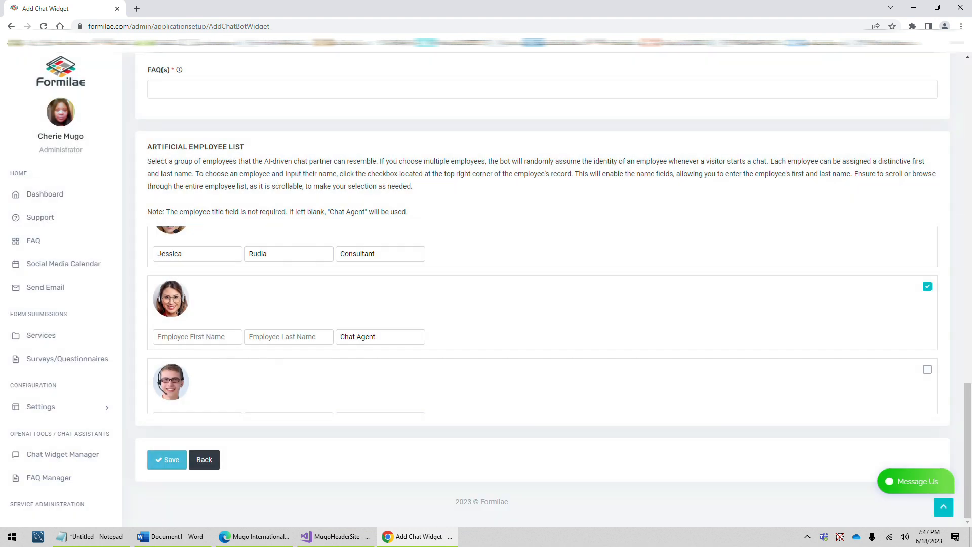
click(181, 337)
text(Mary)
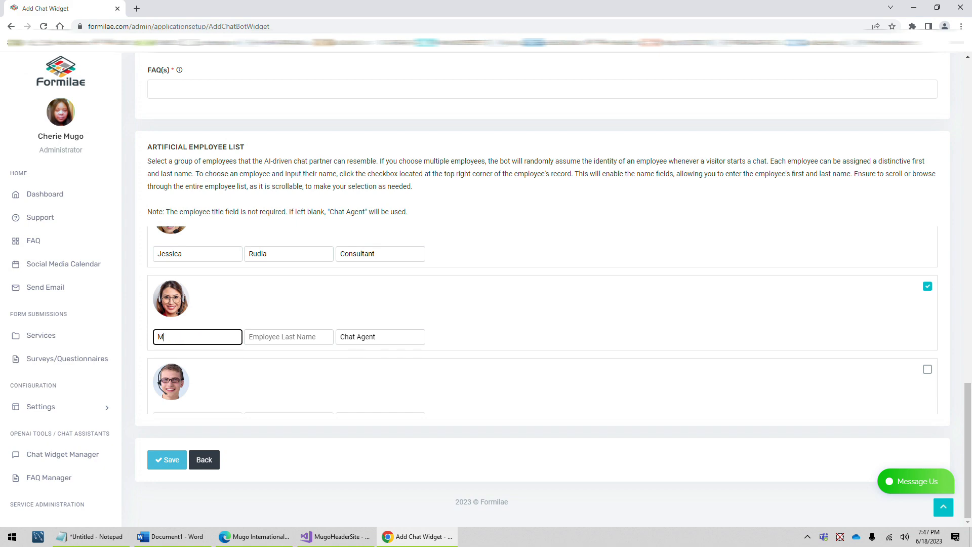
key(Tab)
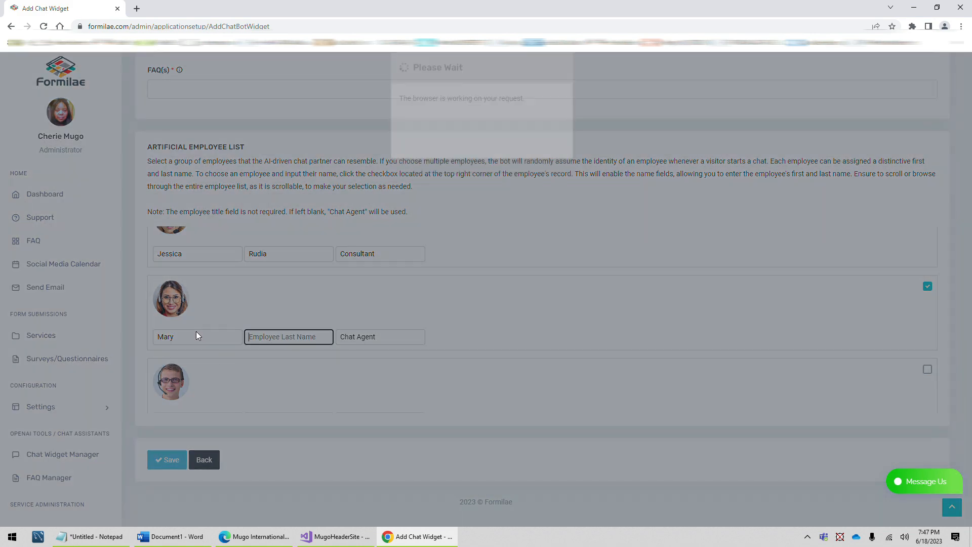
text(Lopez)
key(Tab)
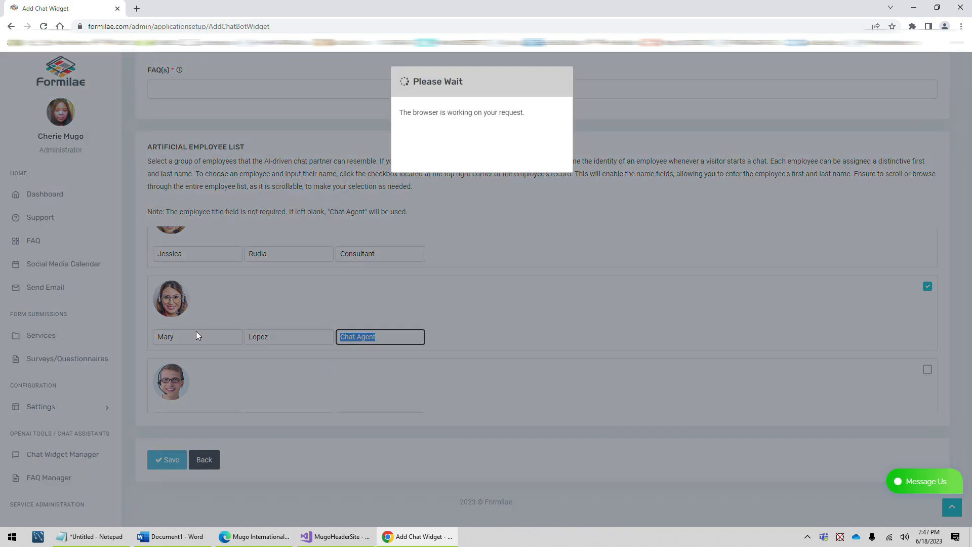
text(Support)
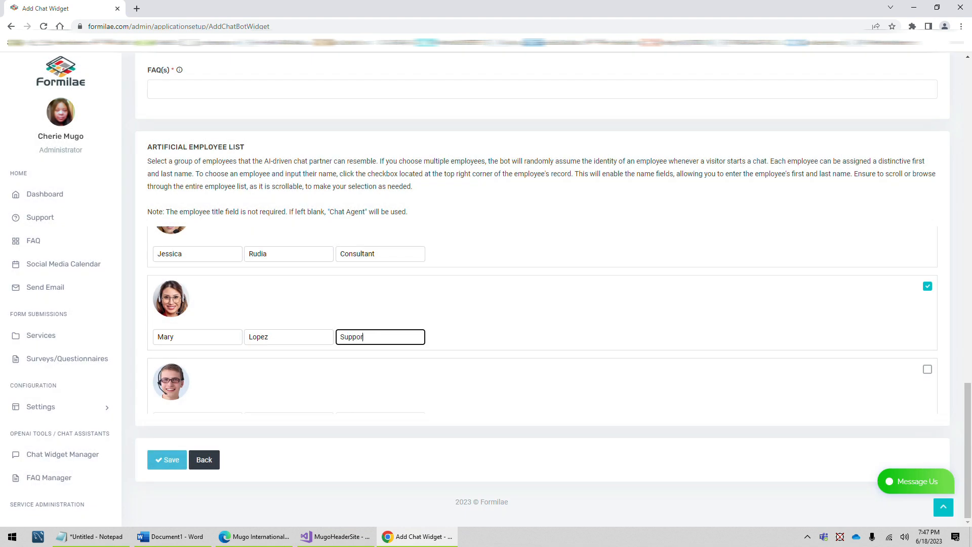
text( Tech)
click(506, 302)
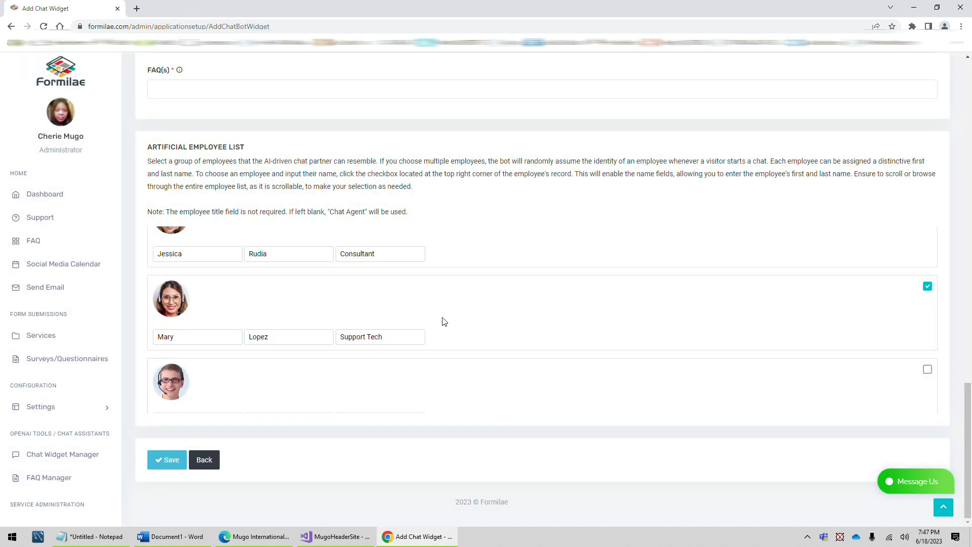
Assign the Home Page General Questions FAQ to the widget and save the new chat widget
scroll(517, 338, up, 2)
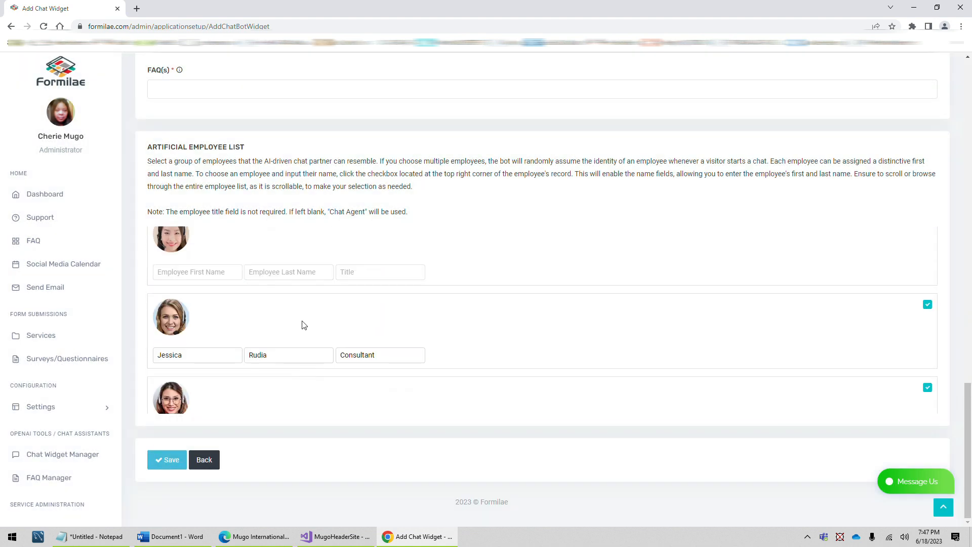
scroll(304, 325, up, 4)
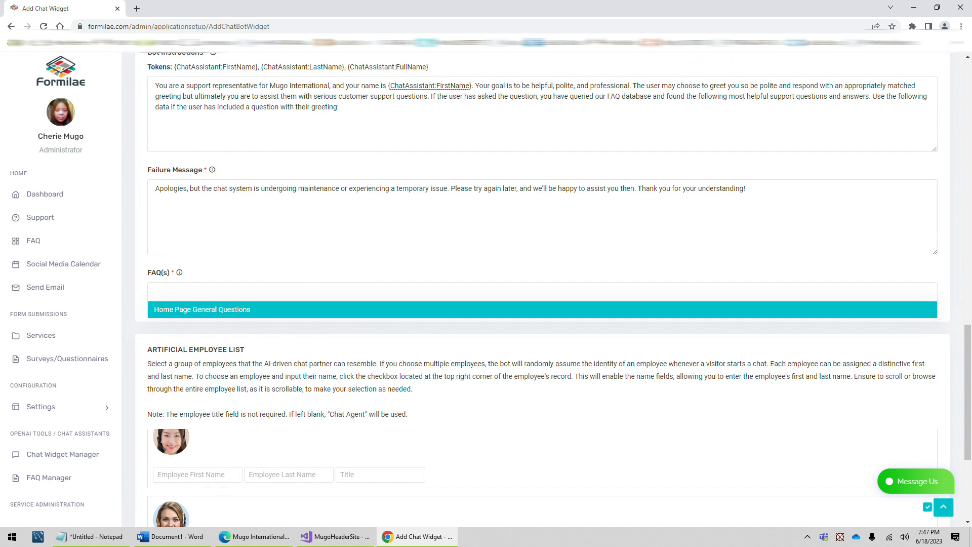
click(218, 310)
scroll(396, 356, up, 5)
scroll(427, 341, down, 5)
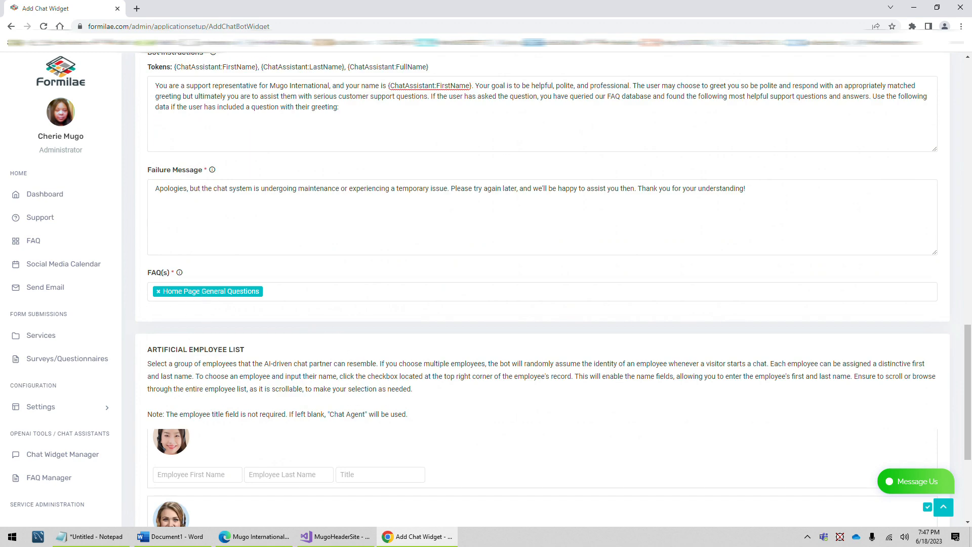
scroll(507, 304, down, 5)
scroll(332, 373, down, 3)
click(178, 461)
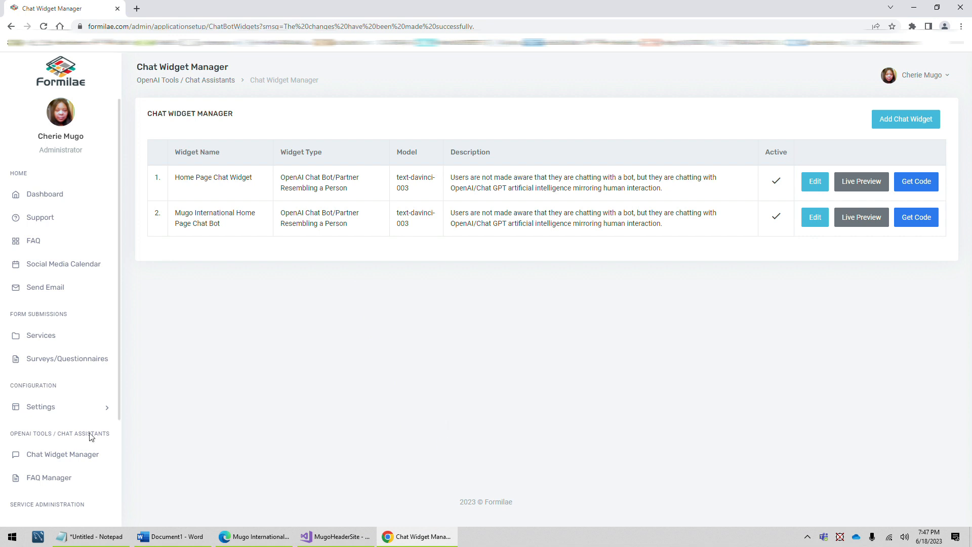
View the question and answer records of the Home Page General Questions FAQ and return to the FAQ overview
click(45, 480)
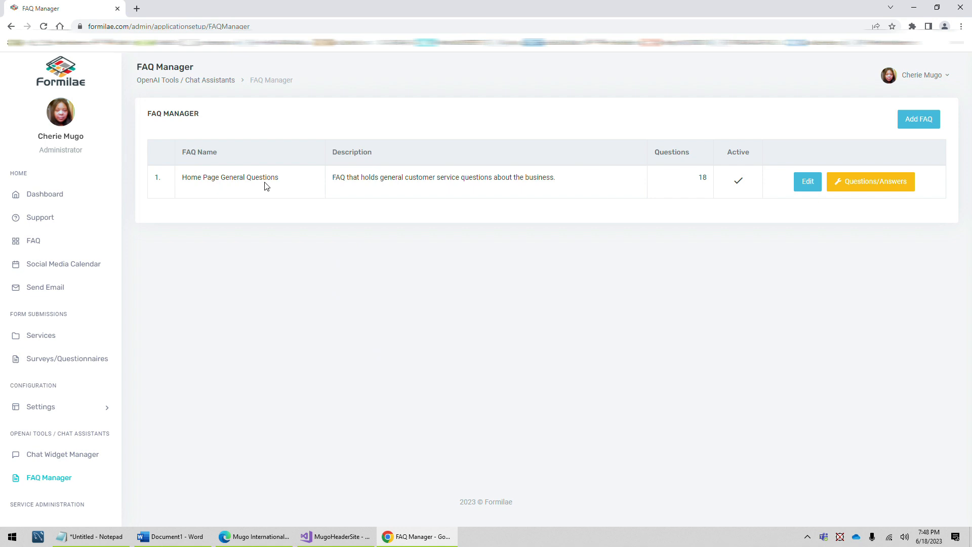
click(887, 186)
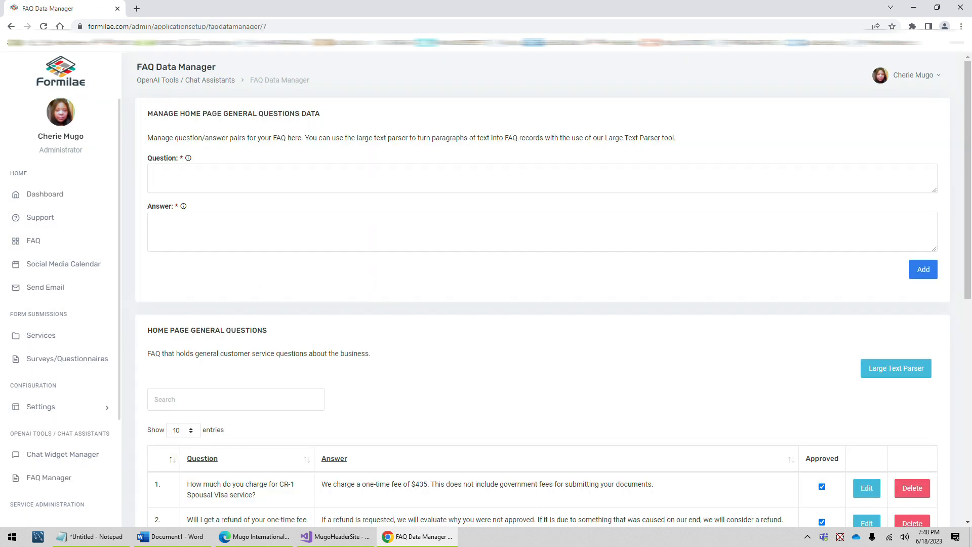
click(10, 26)
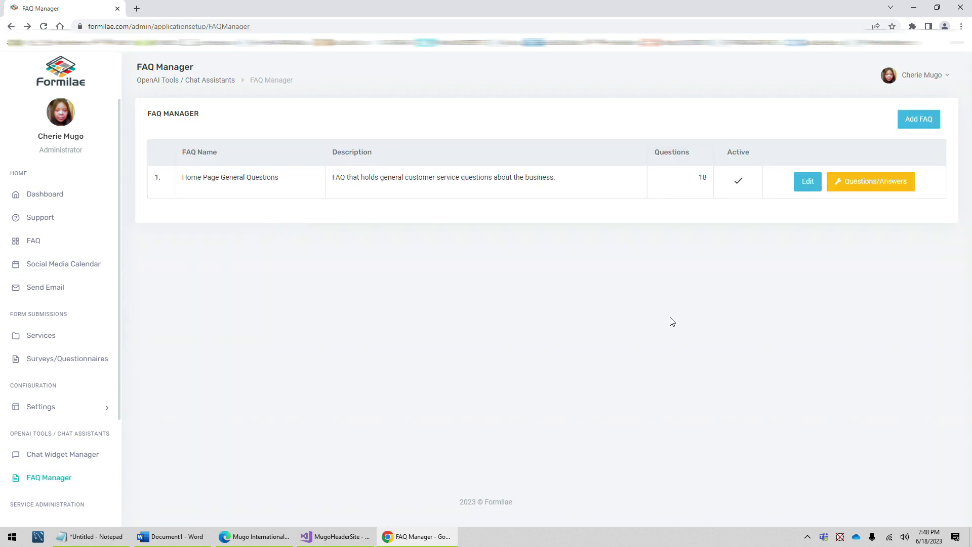
click(10, 26)
click(10, 27)
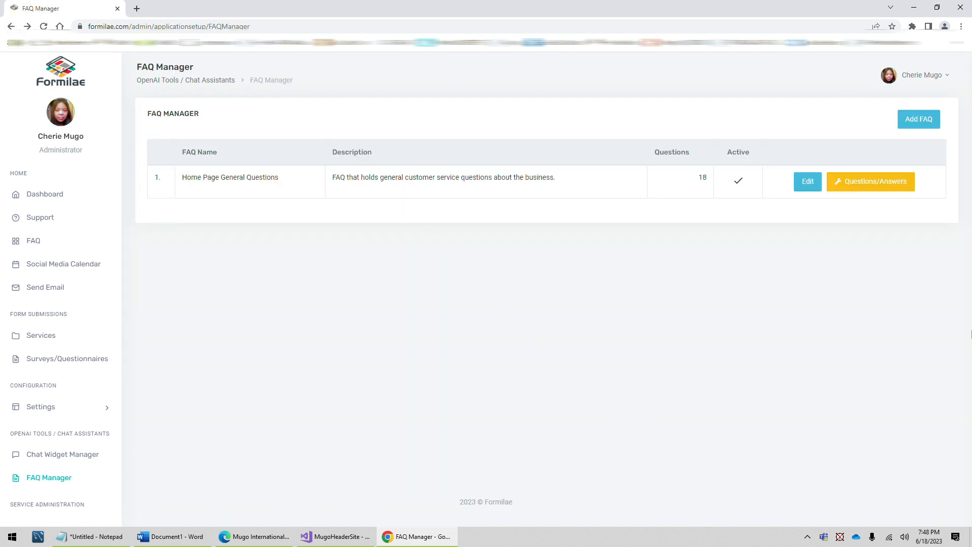
Create an active FAQ named "Test FAQ" with the description "testing" and save it
click(930, 120)
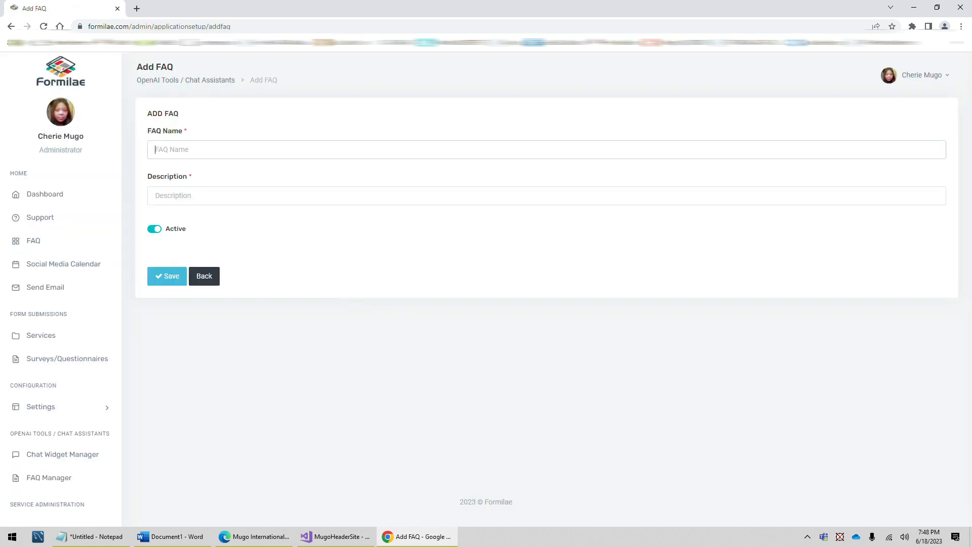
text(Test FAQ)
key(Tab)
text(testing)
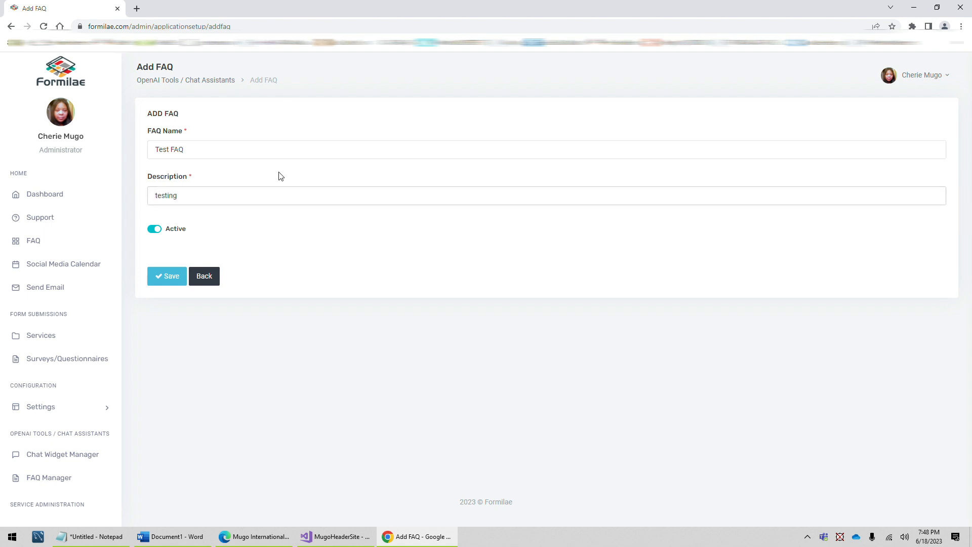
click(171, 286)
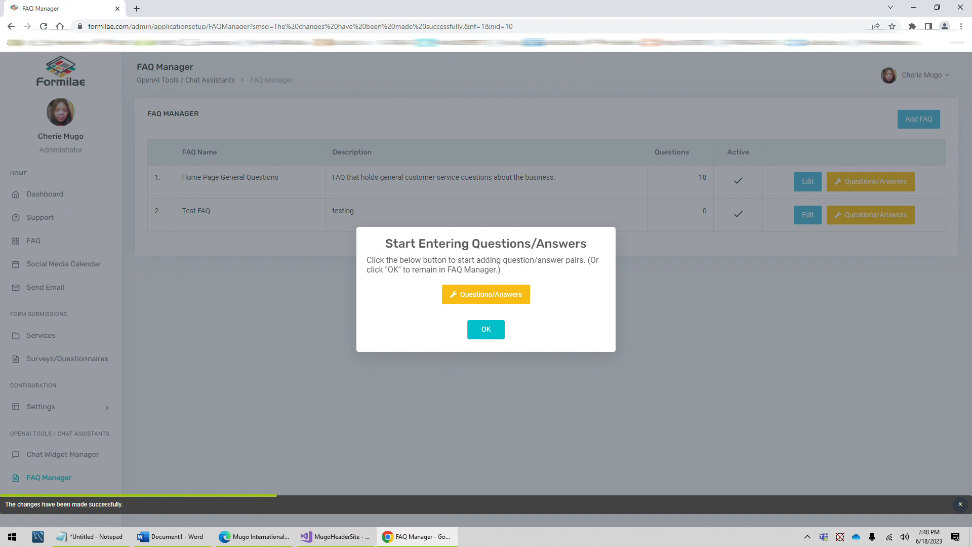
Add the question "What credit cards do you accept?" with the answer "We accept Amex, Visa, and Mastercard." to Test FAQ and return to the FAQ overview
click(496, 303)
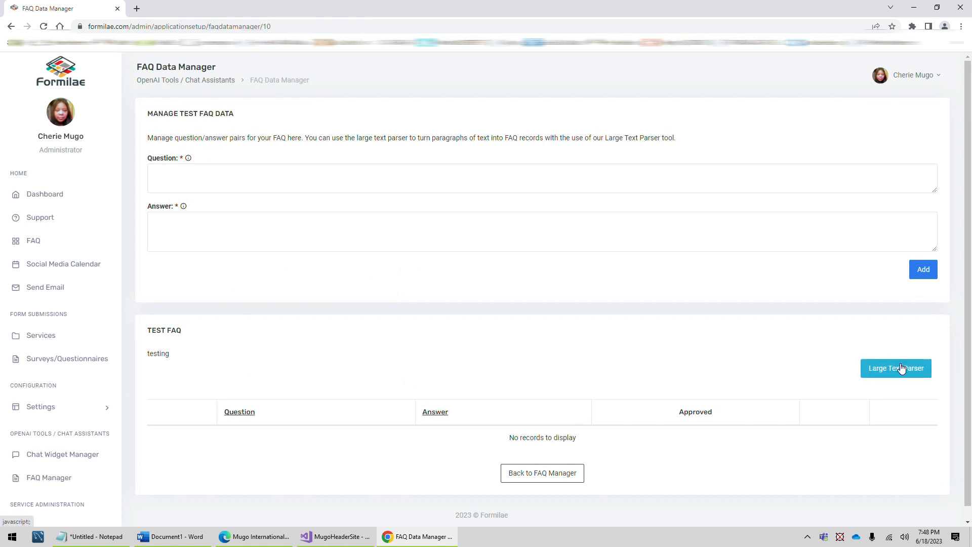
click(199, 179)
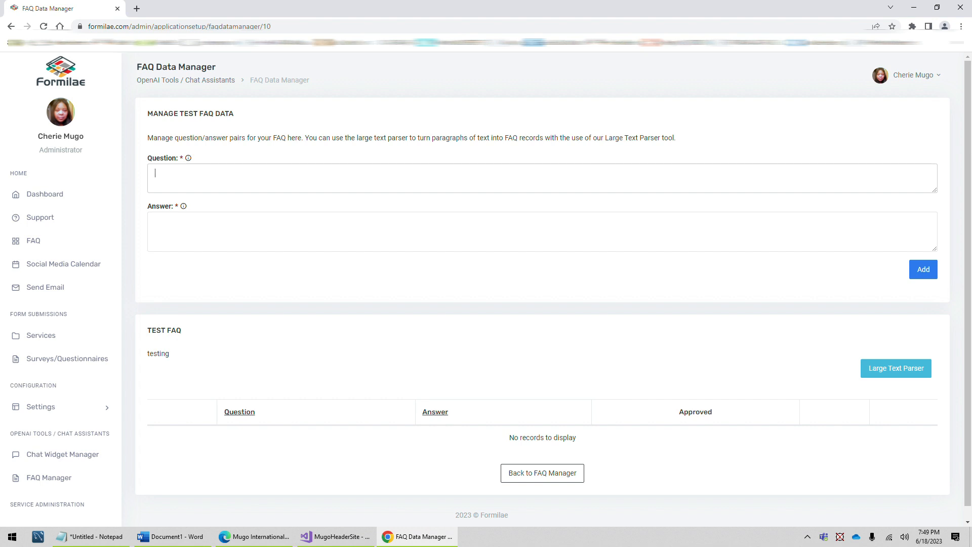
text(What credit cards do you accept?)
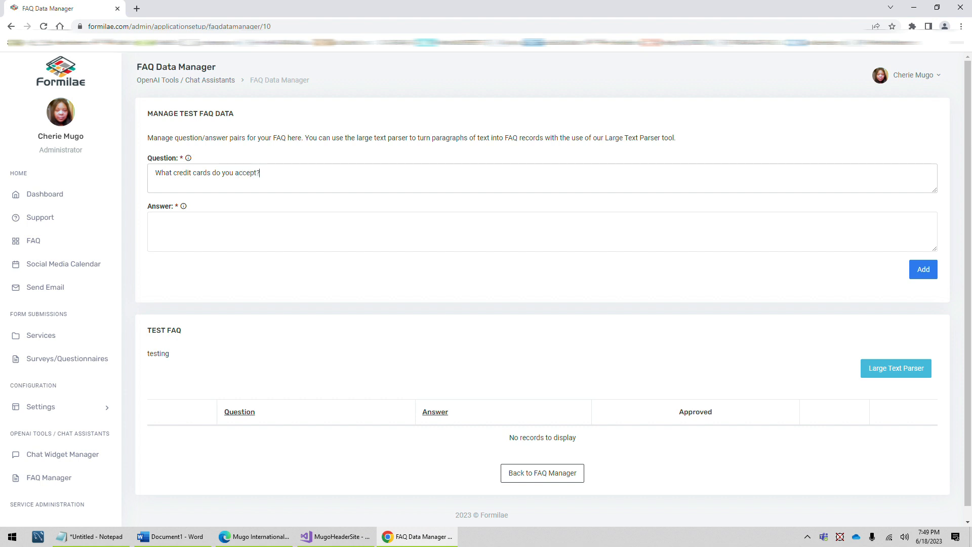
key(Tab)
text(We a)
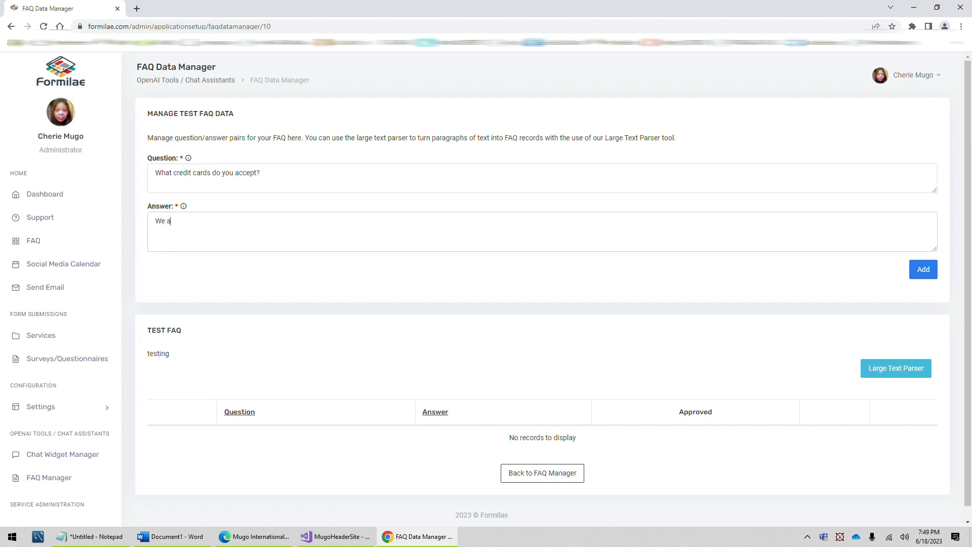
text(ccept Amex, Visa, and Mastercard.)
click(926, 276)
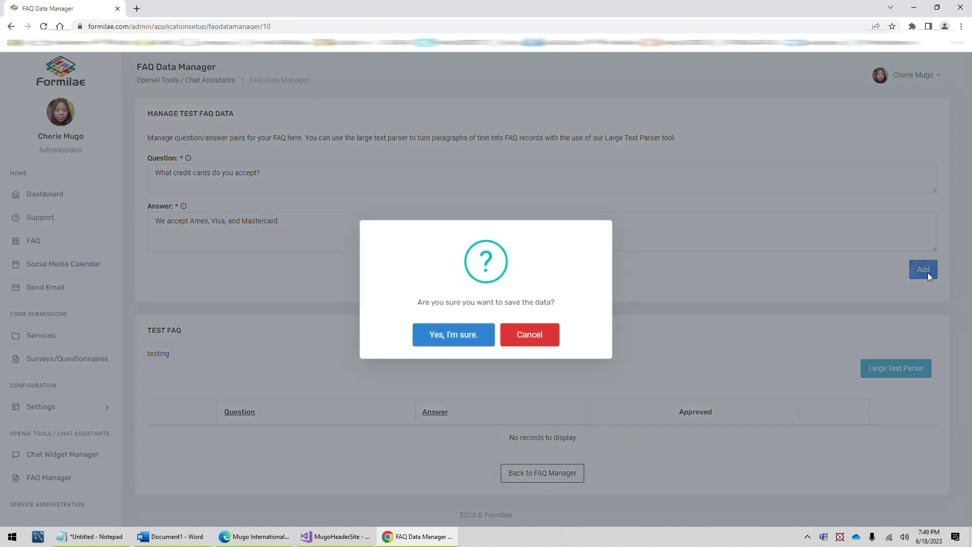
click(462, 338)
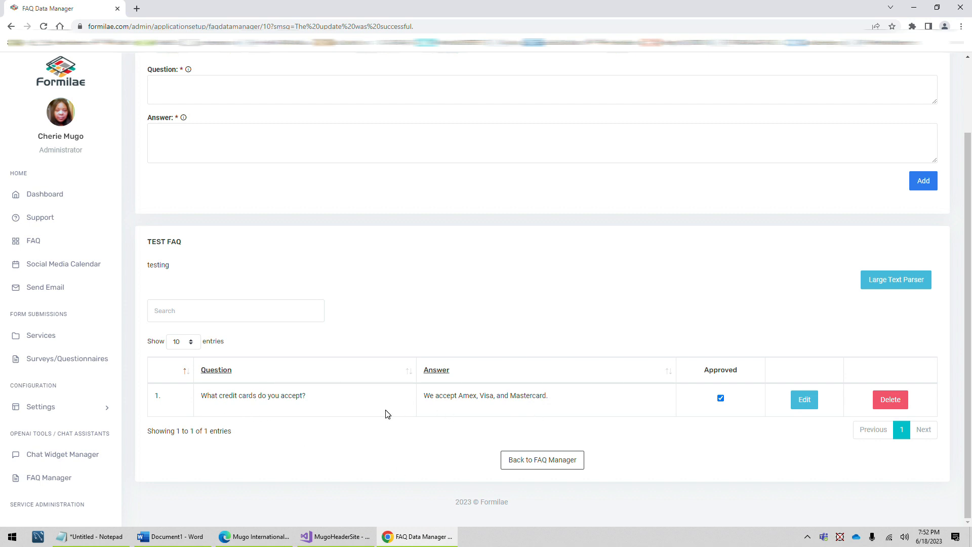
click(545, 462)
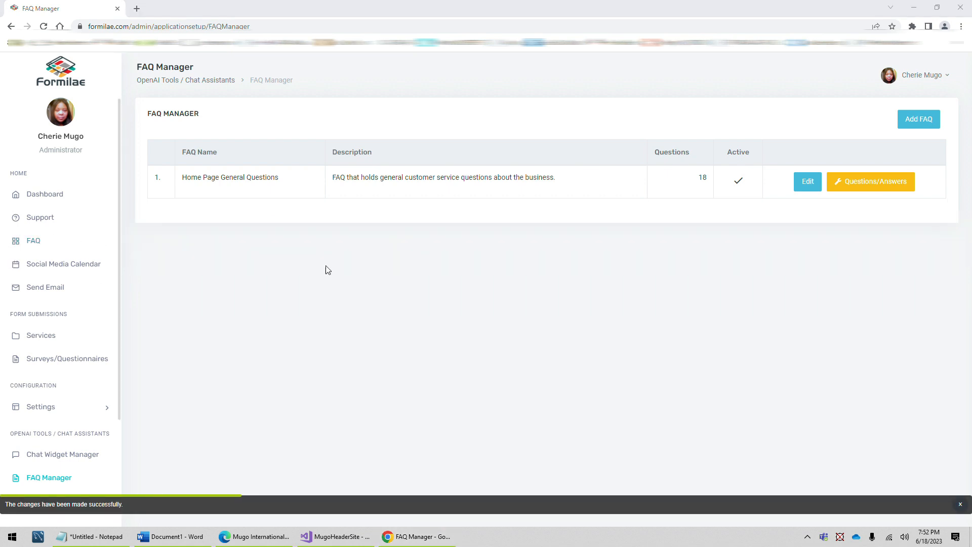
View the name, description and active setting of the Home Page General Questions FAQ and return to the overview without editing
drag(182, 177, 529, 177)
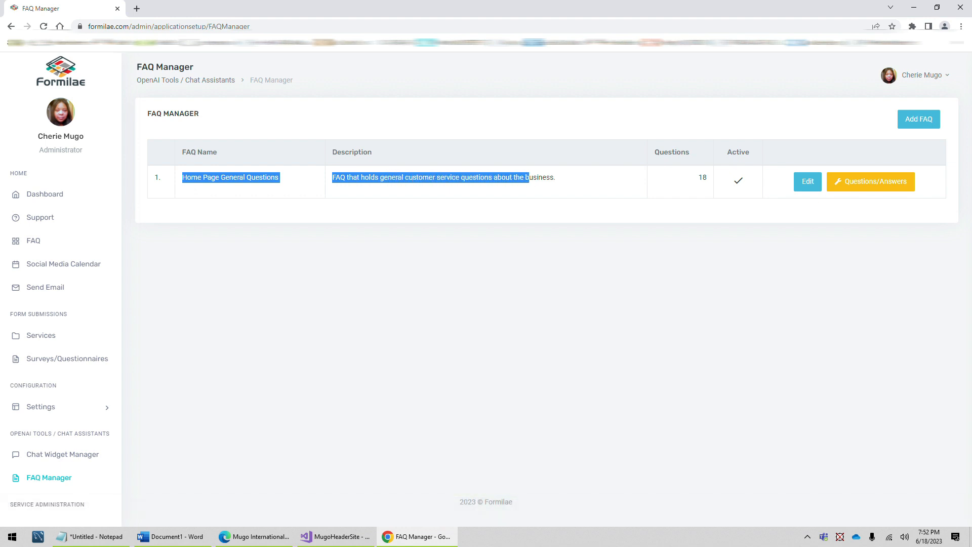
click(536, 178)
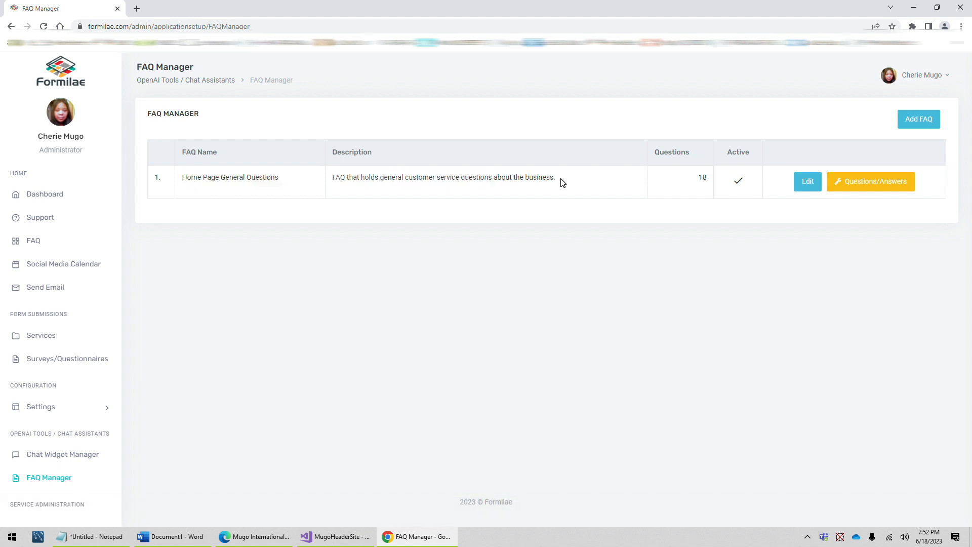
click(810, 182)
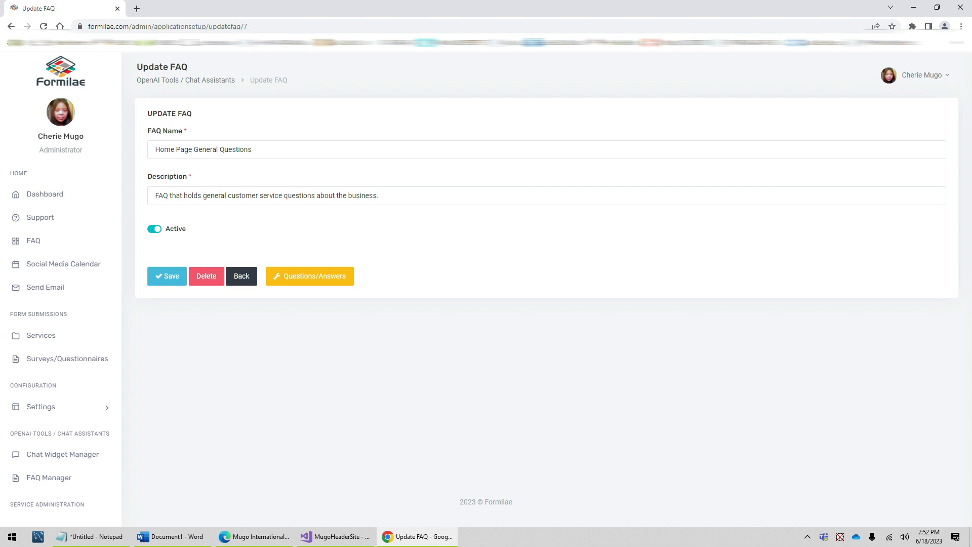
click(256, 275)
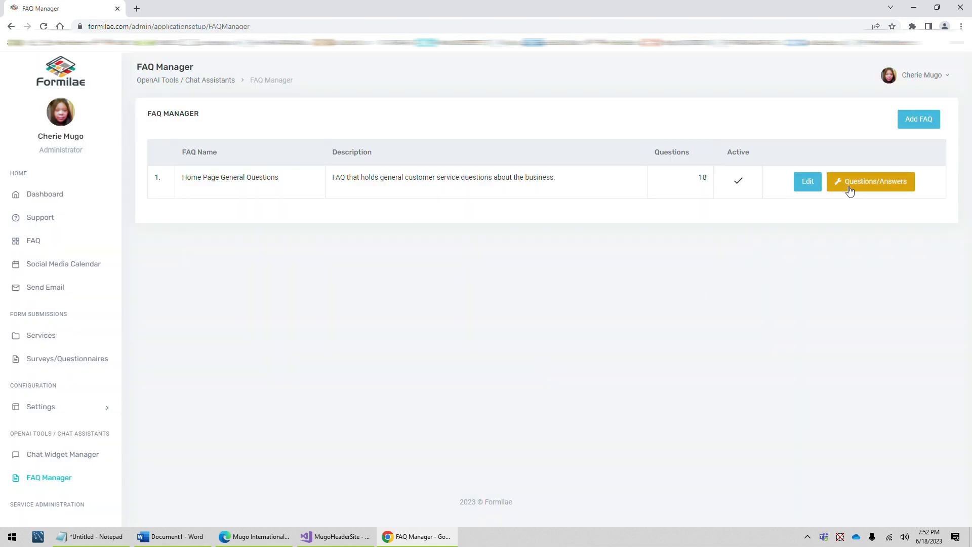
Review the question and answer records of the Home Page General Questions FAQ on both pages of the list
click(882, 187)
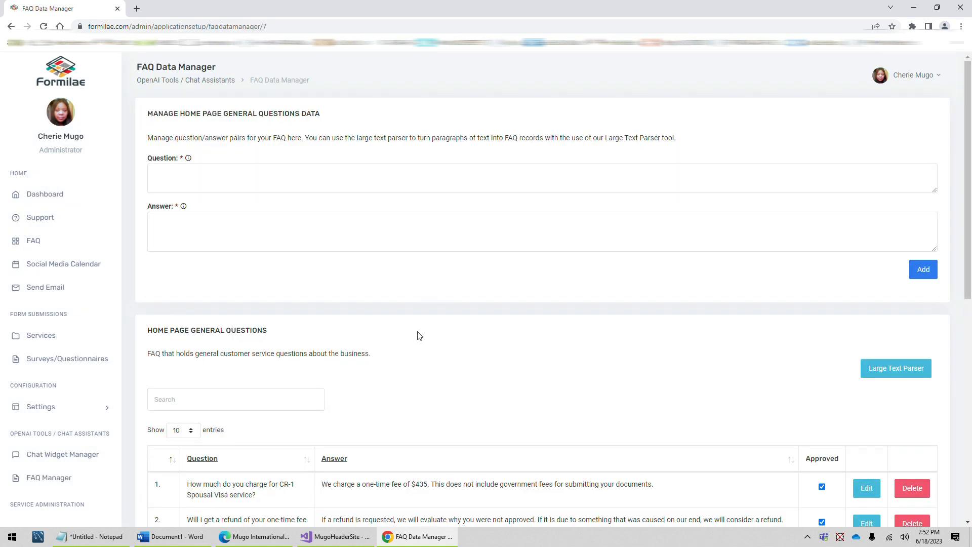
scroll(420, 334, down, 4)
scroll(419, 335, down, 5)
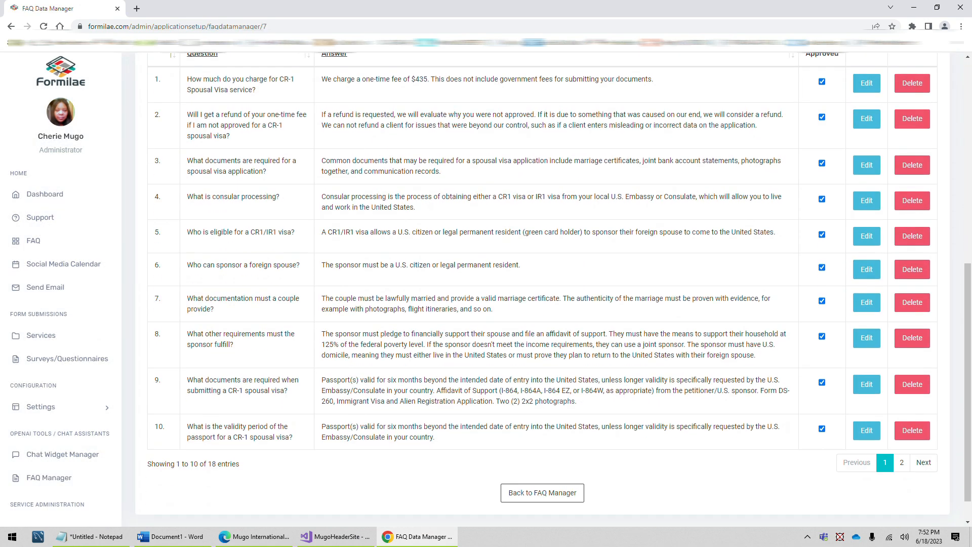
scroll(374, 324, up, 2)
scroll(299, 245, up, 1)
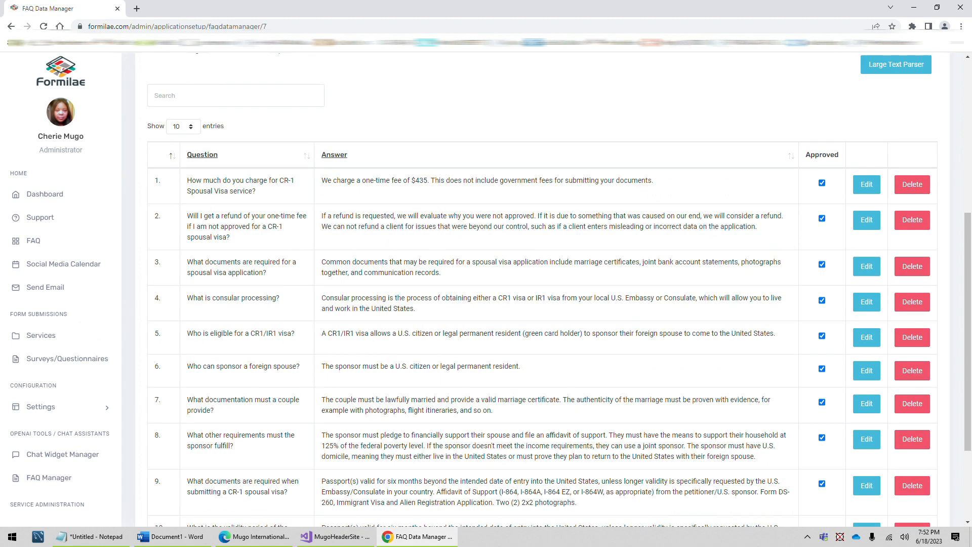
scroll(419, 226, down, 2)
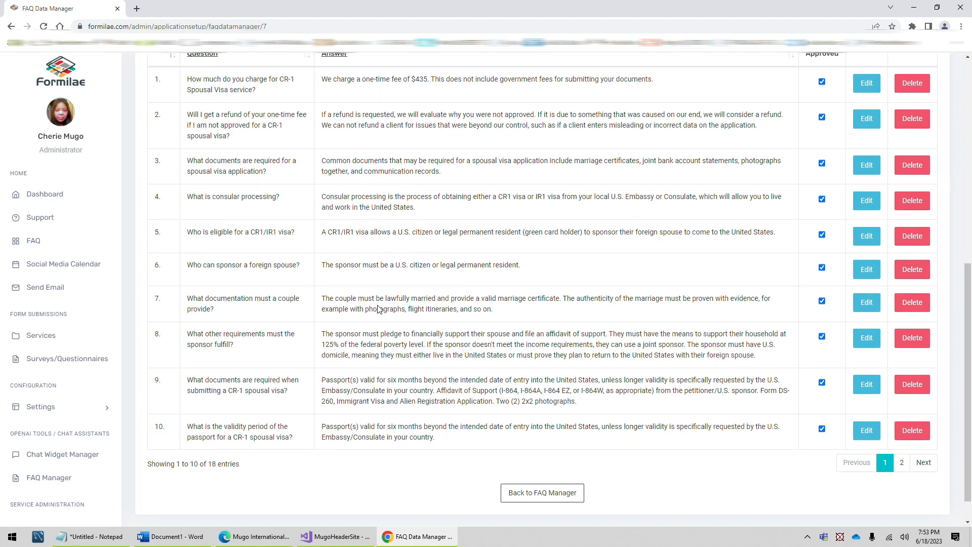
scroll(377, 303, down, 1)
click(902, 430)
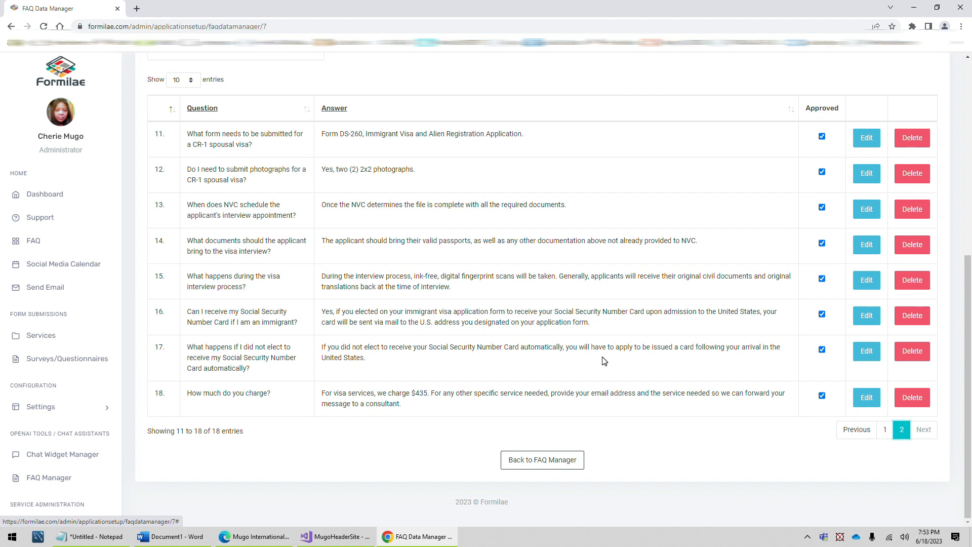
scroll(239, 217, up, 5)
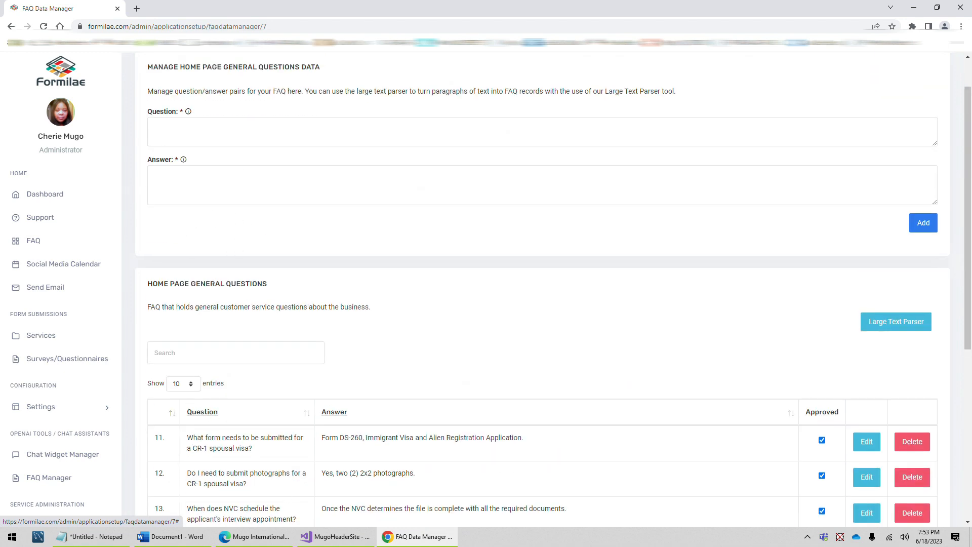
scroll(344, 380, down, 5)
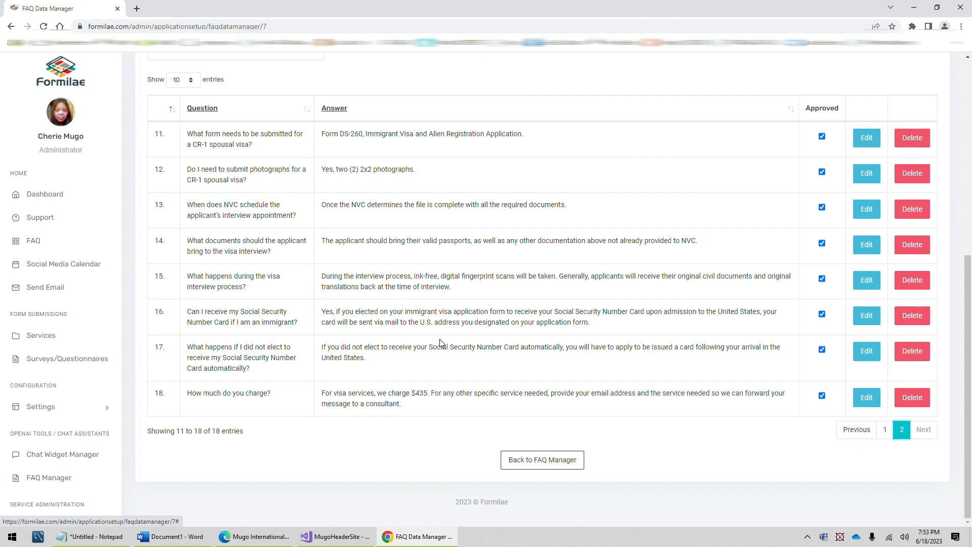
Examine the manual question and answer entry form and the Large Text Parser option alongside the second page of records
scroll(419, 315, up, 7)
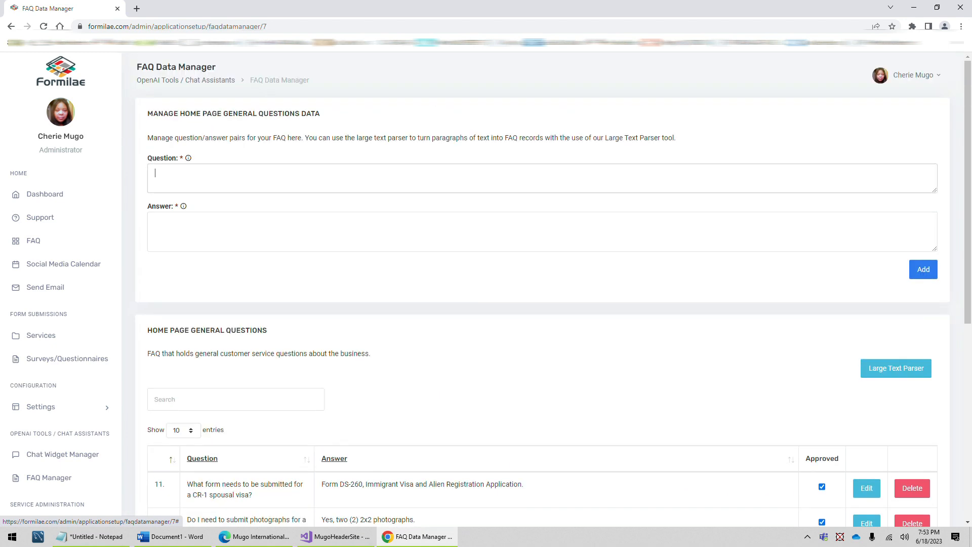
click(210, 222)
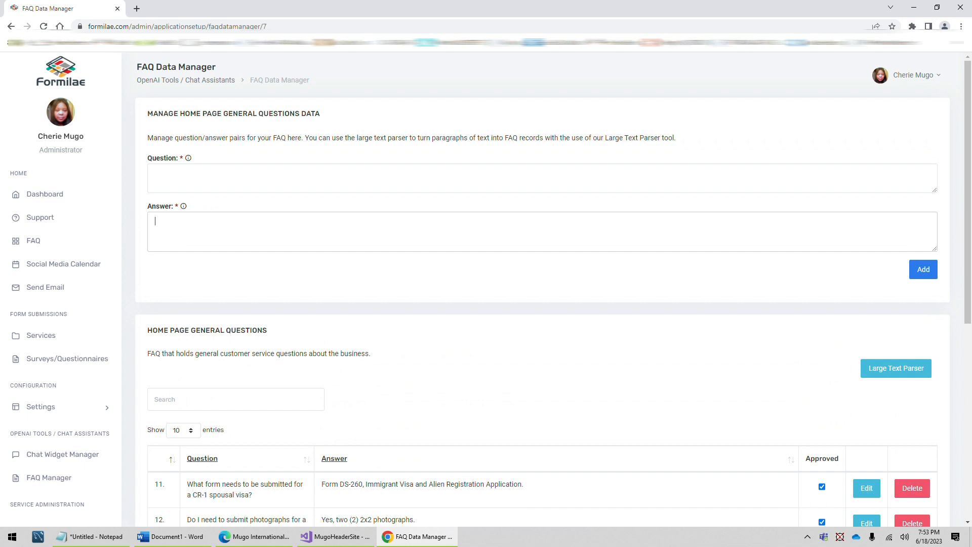
scroll(47, 462, down, 5)
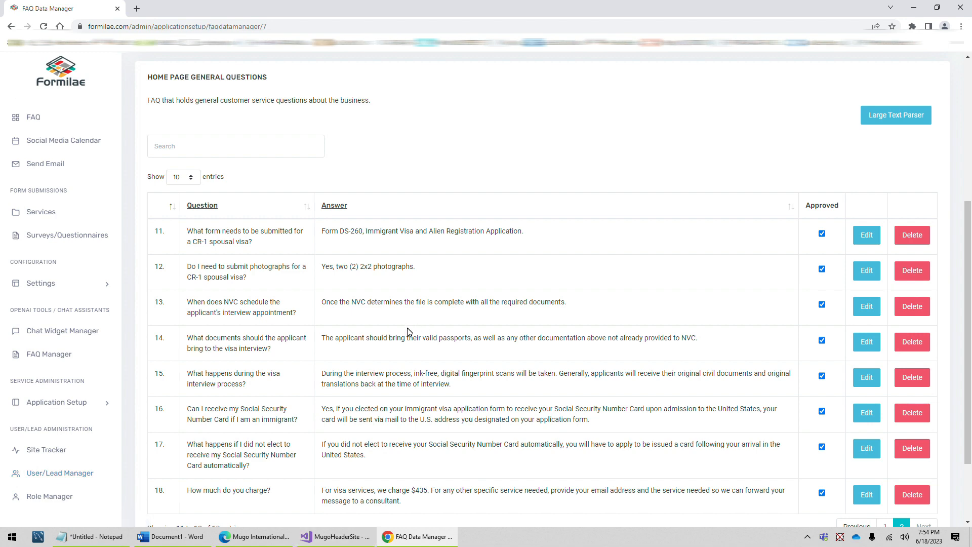
scroll(420, 335, up, 5)
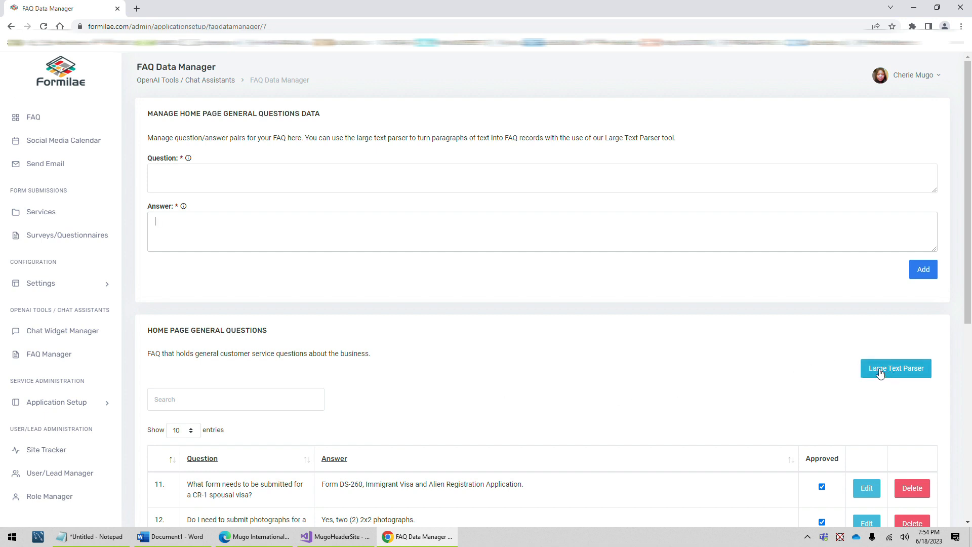
scroll(878, 369, down, 3)
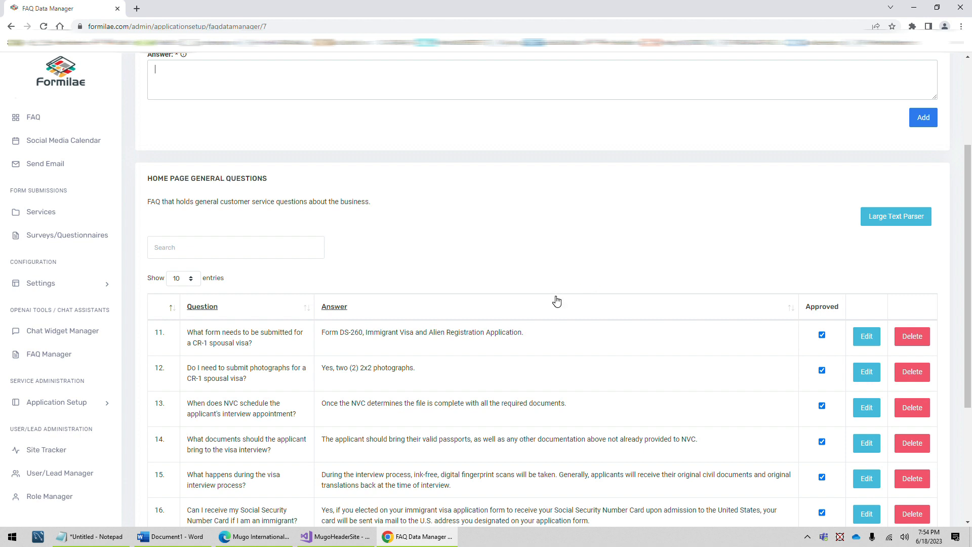
scroll(485, 402, down, 4)
scroll(489, 403, up, 6)
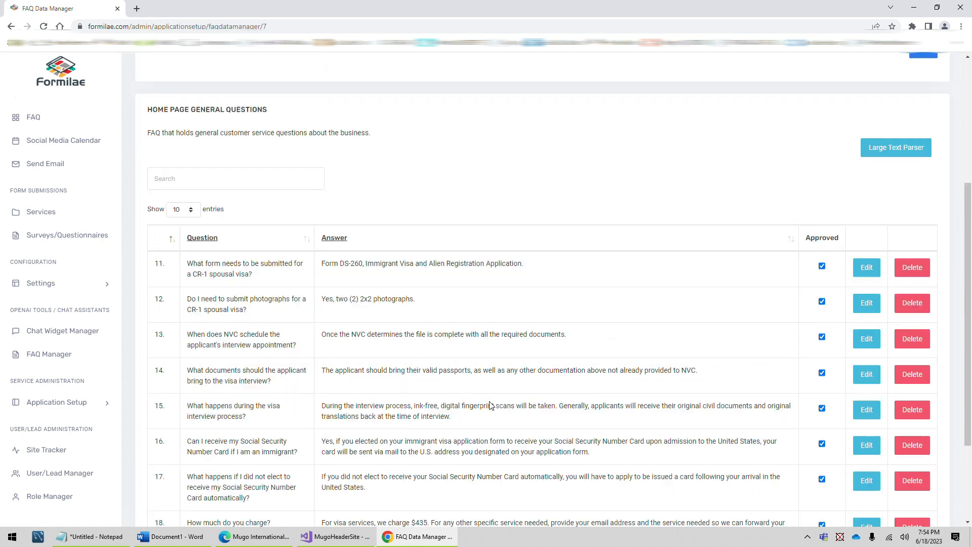
scroll(489, 404, down, 6)
scroll(481, 408, up, 5)
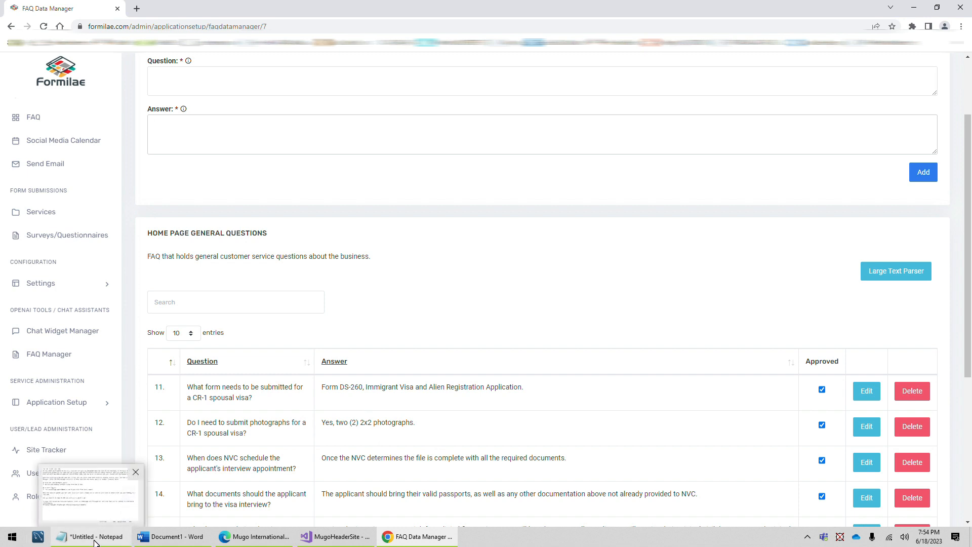
Look at the K-1 Spousal Visa document in Word, return to the FAQ records in Chrome and sort them by question
click(170, 537)
click(522, 260)
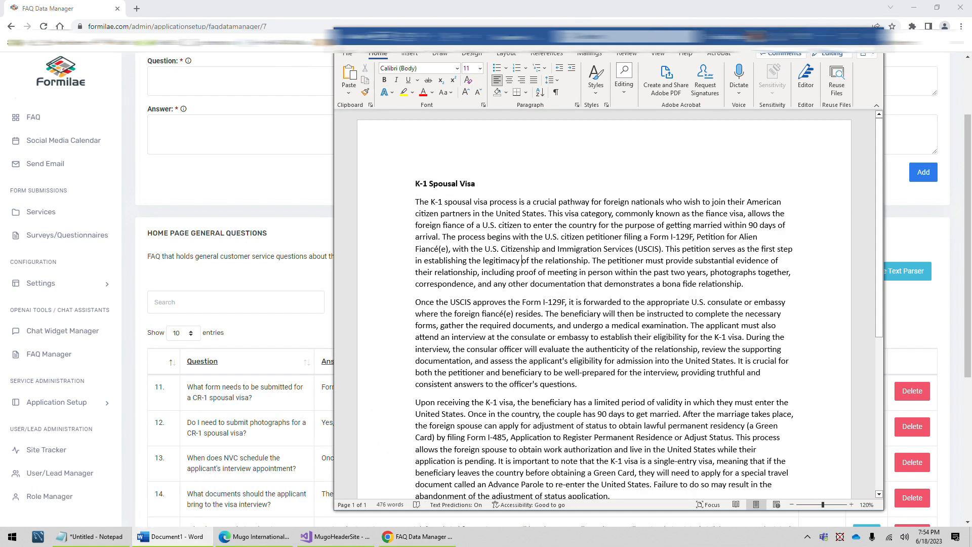
click(231, 361)
scroll(542, 289, down, 6)
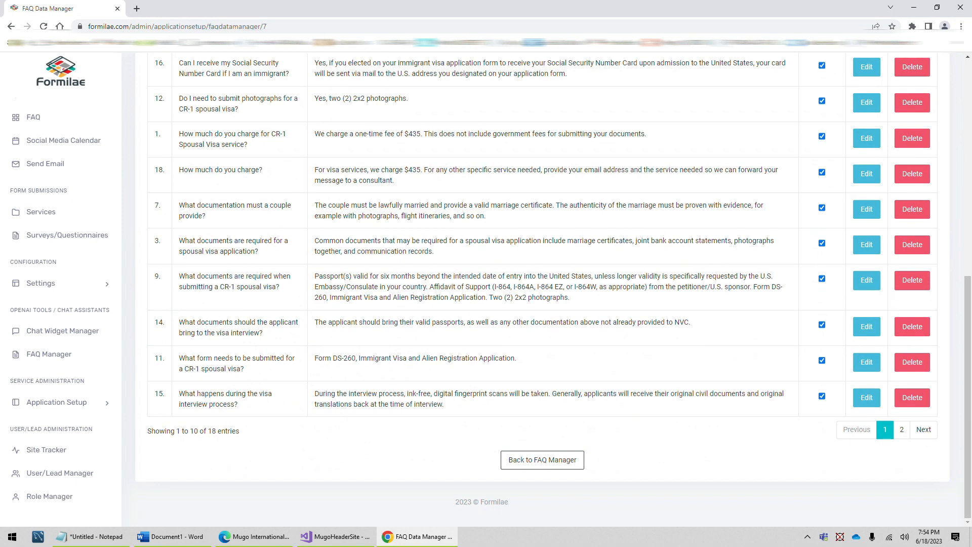
scroll(927, 165, up, 7)
scroll(926, 165, down, 6)
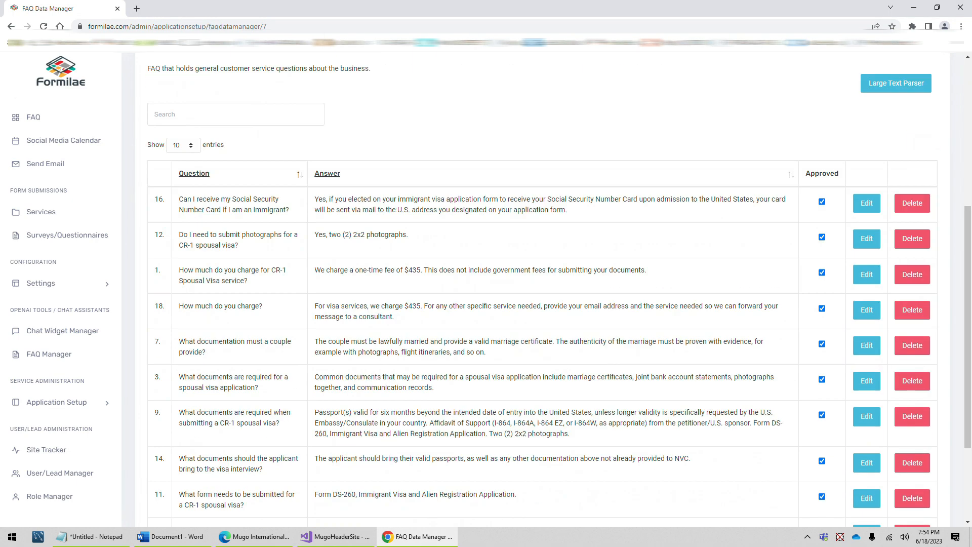
Switch to the Word document and copy all body paragraphs below the K-1 Spousal Visa heading
click(169, 536)
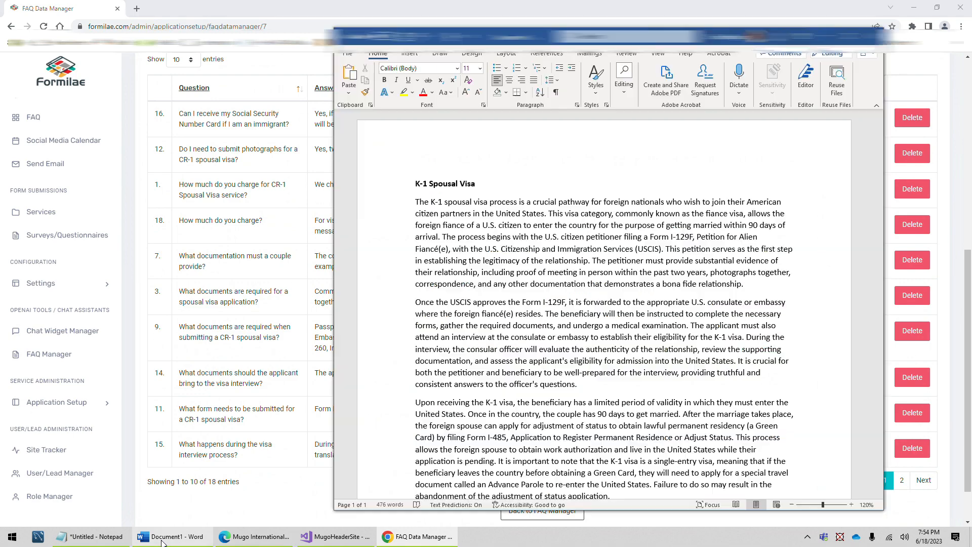
scroll(602, 304, down, 5)
scroll(603, 304, up, 5)
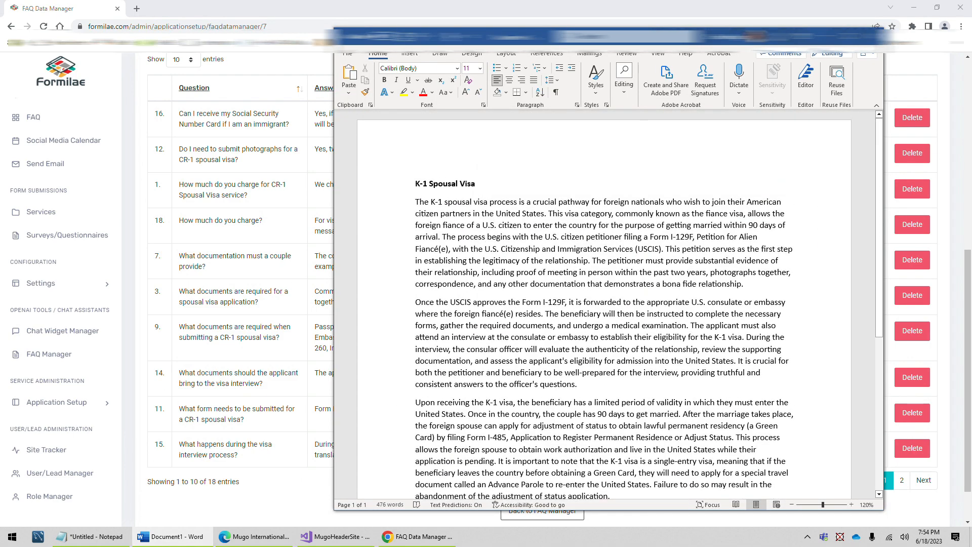
drag(415, 202, 573, 404)
scroll(574, 405, down, 5)
click(466, 342)
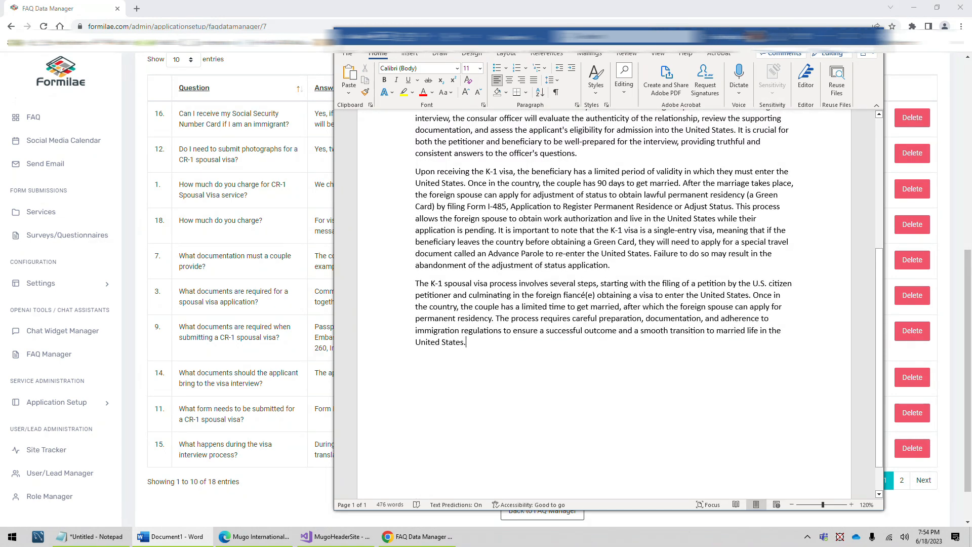
drag(466, 342, 424, 152)
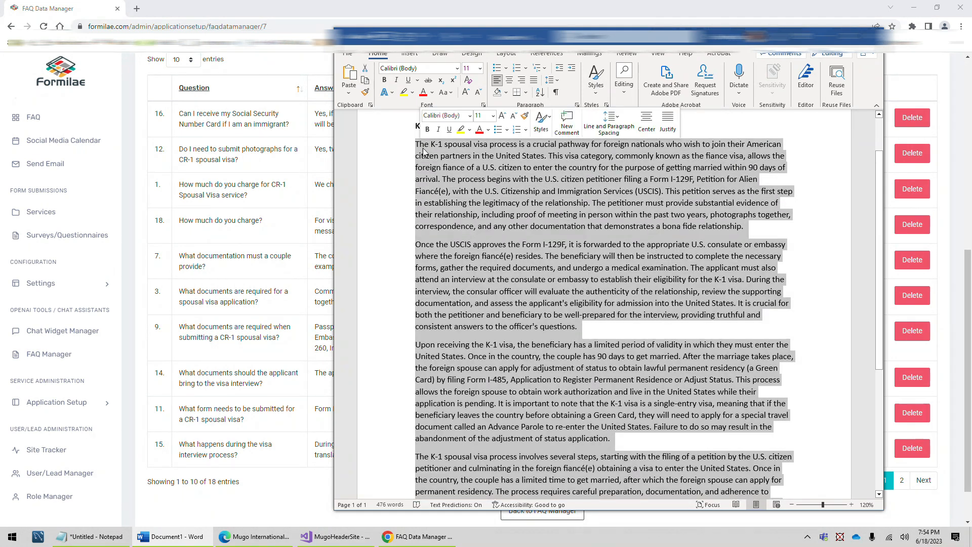
right_click(511, 166)
click(534, 223)
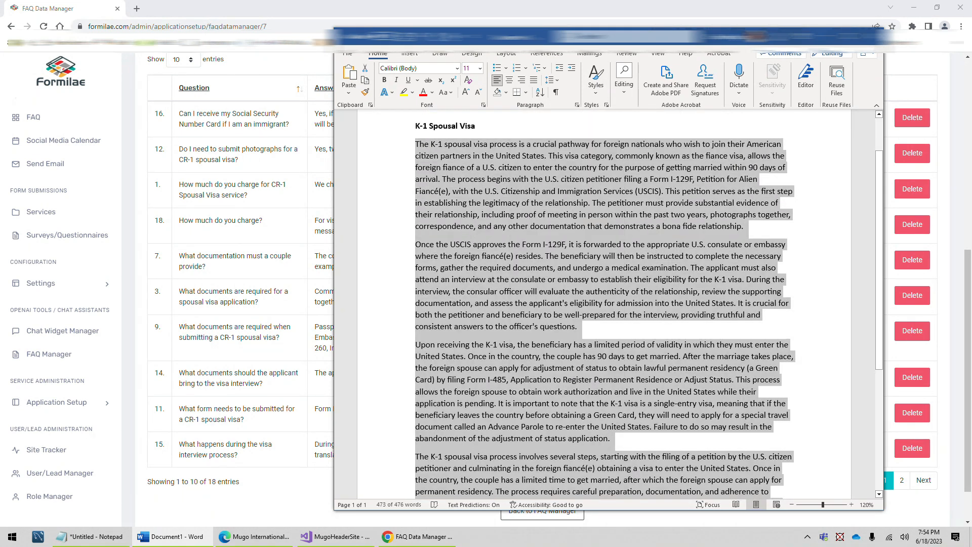
Return to the FAQ Data Manager in Chrome, open the Large Text Parser and paste the copied K-1 visa text
click(906, 347)
scroll(906, 347, up, 6)
click(901, 306)
right_click(354, 223)
click(379, 299)
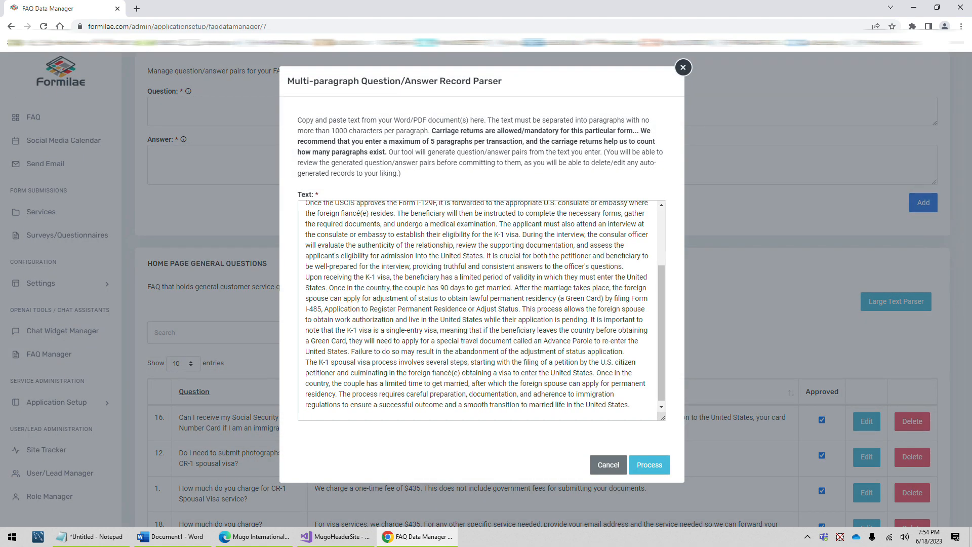
Separate the four pasted paragraphs with blank lines in the parser's text
scroll(481, 311, up, 3)
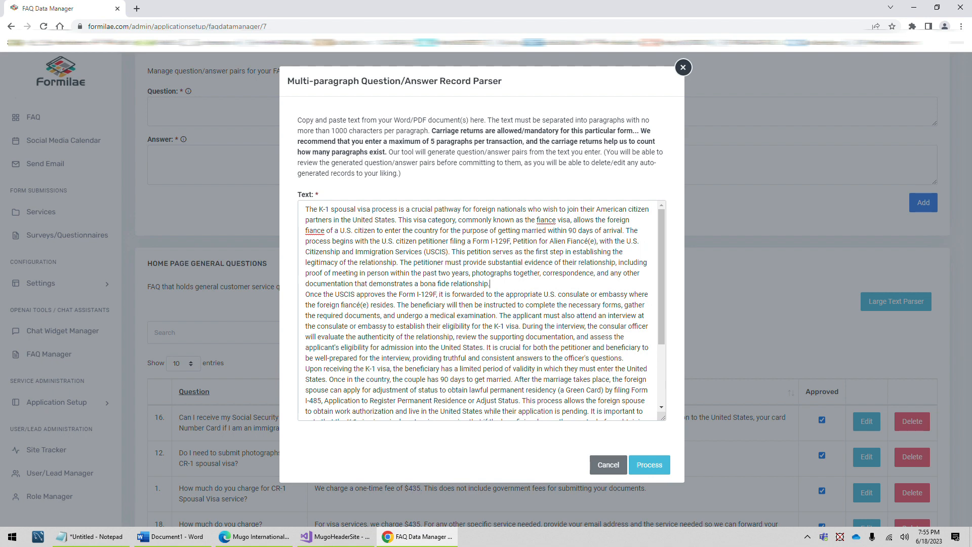
key(Return)
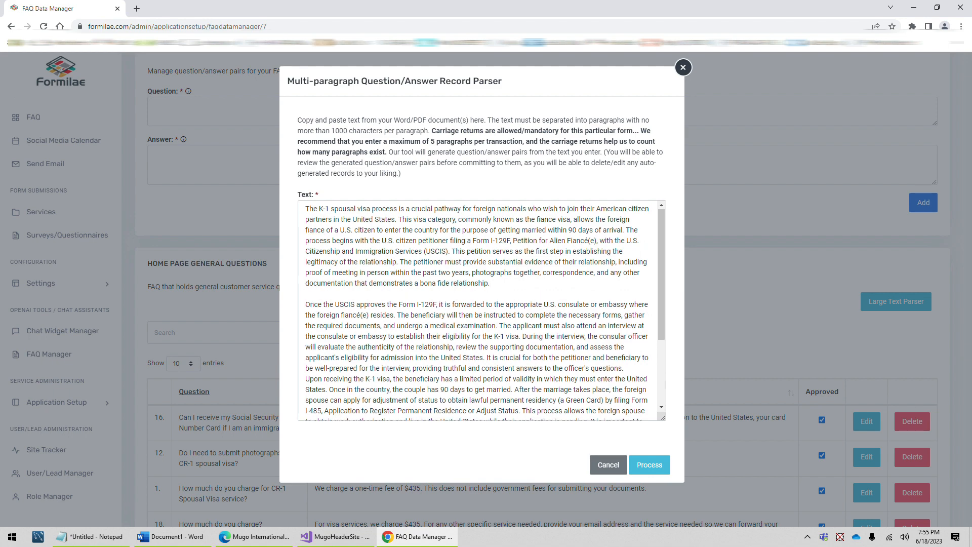
scroll(482, 310, down, 3)
scroll(481, 310, up, 3)
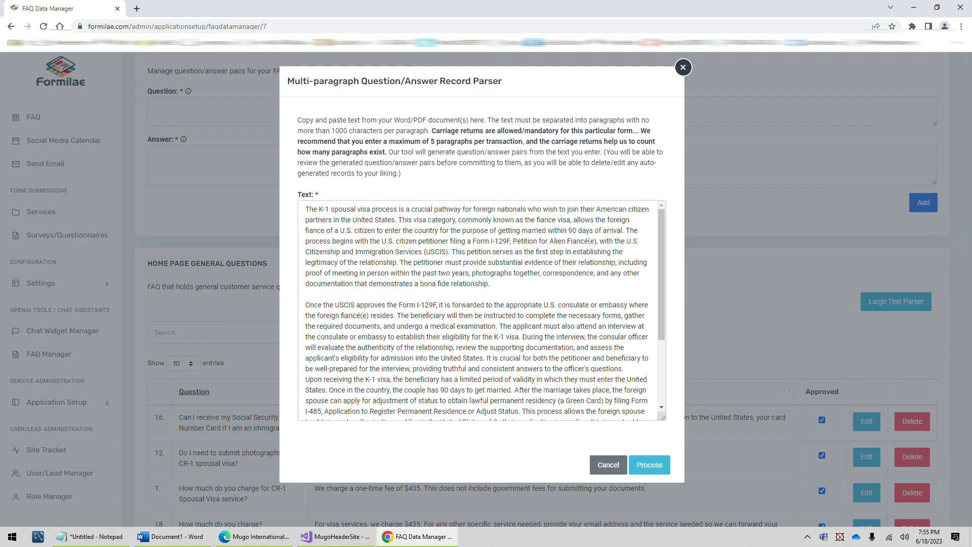
scroll(482, 310, down, 1)
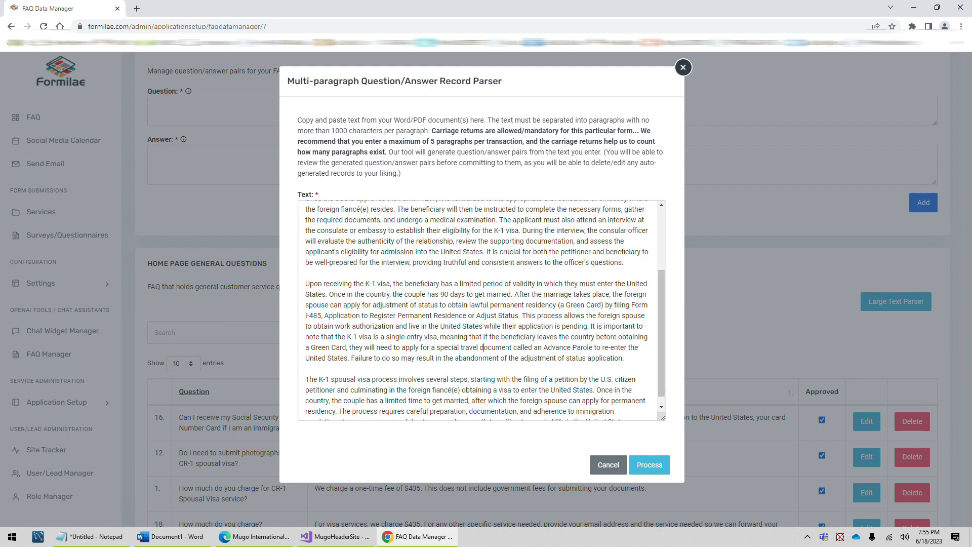
scroll(481, 310, up, 3)
scroll(482, 336, down, 5)
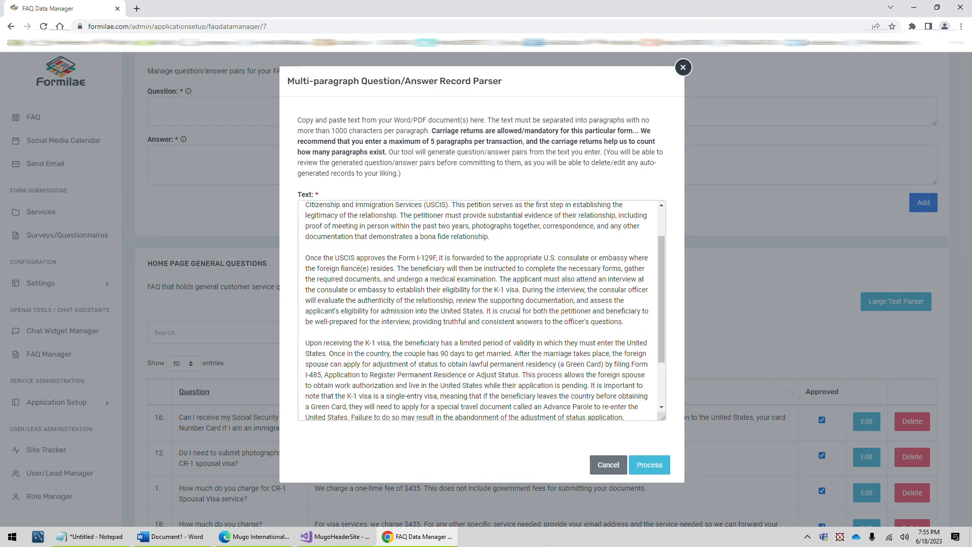
scroll(482, 310, up, 5)
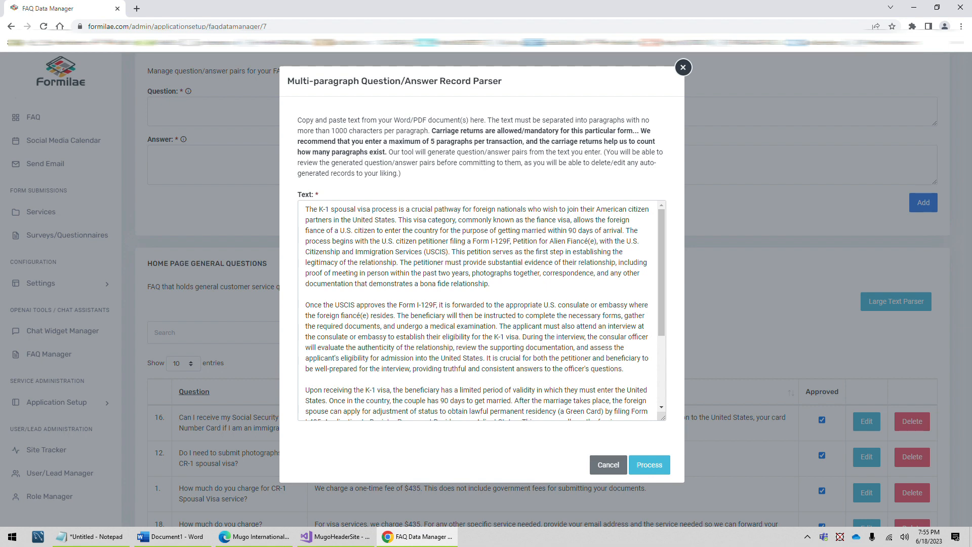
Process the K-1 visa text into question/answer pairs for Home Page General Questions and confirm saving the changes
click(646, 464)
drag(490, 284, 282, 205)
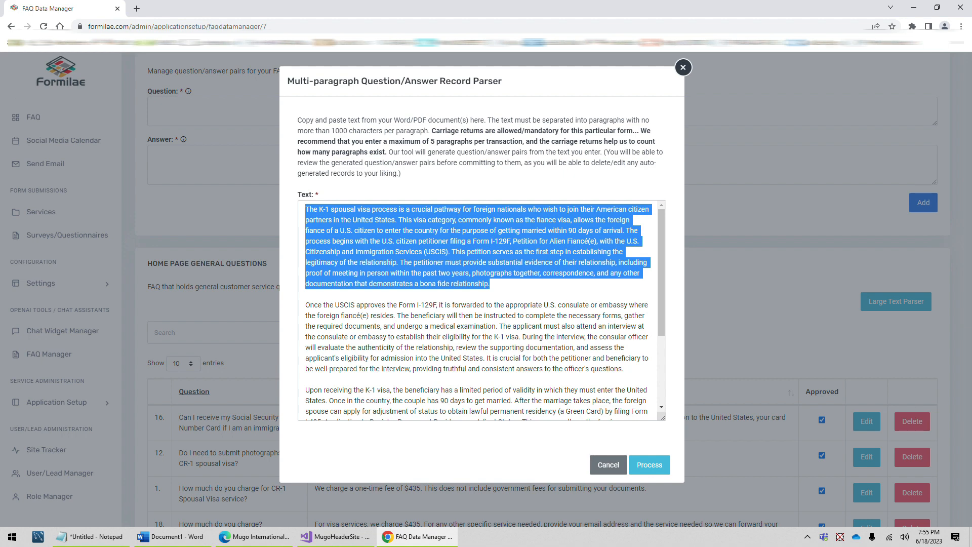
drag(443, 131, 570, 141)
click(427, 154)
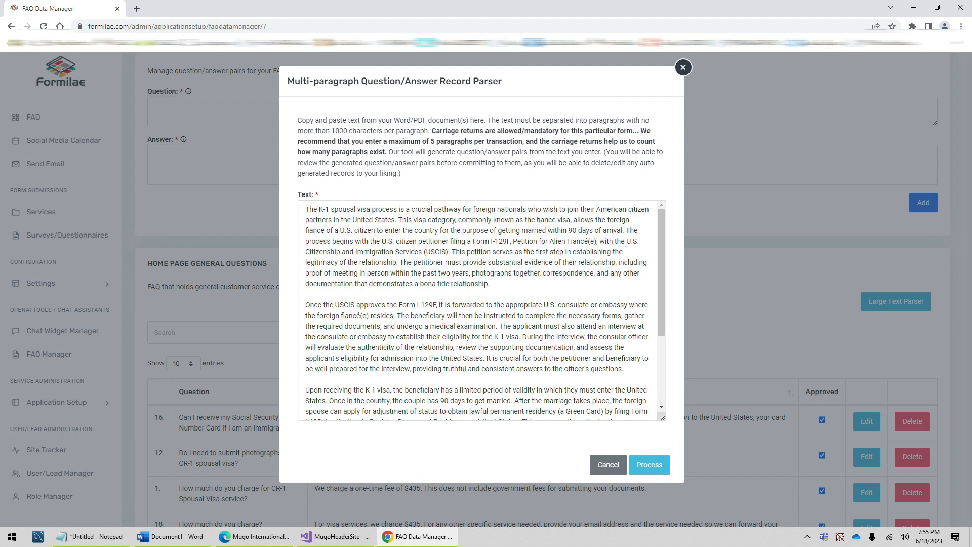
scroll(404, 205, down, 3)
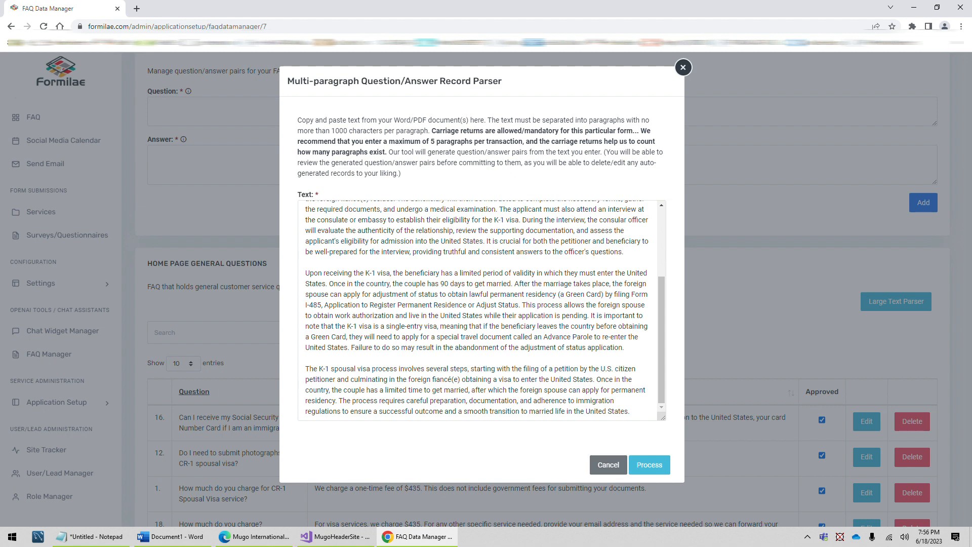
click(651, 468)
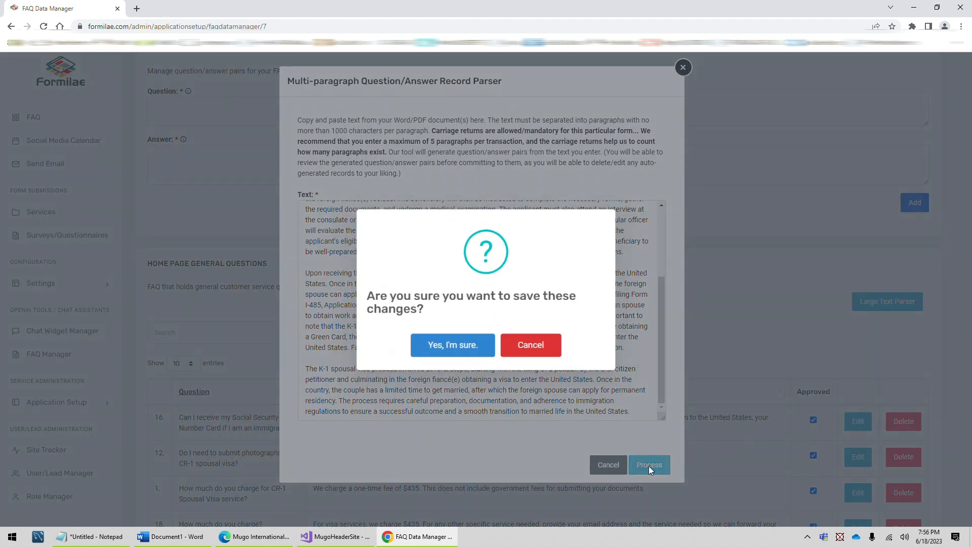
click(439, 350)
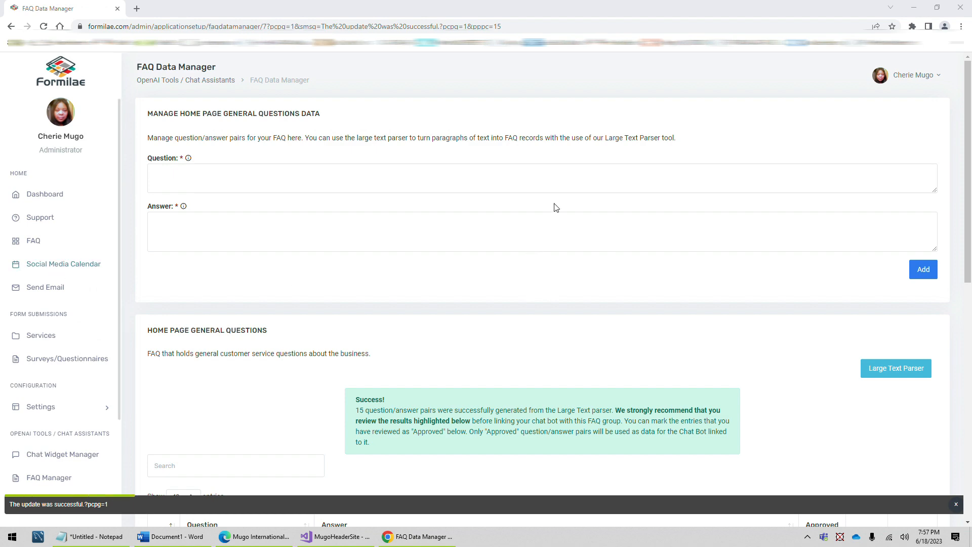
Review the parser's result and the highlighted new question/answer records on pages 2 and 3 of the list
scroll(554, 206, down, 4)
scroll(551, 206, up, 4)
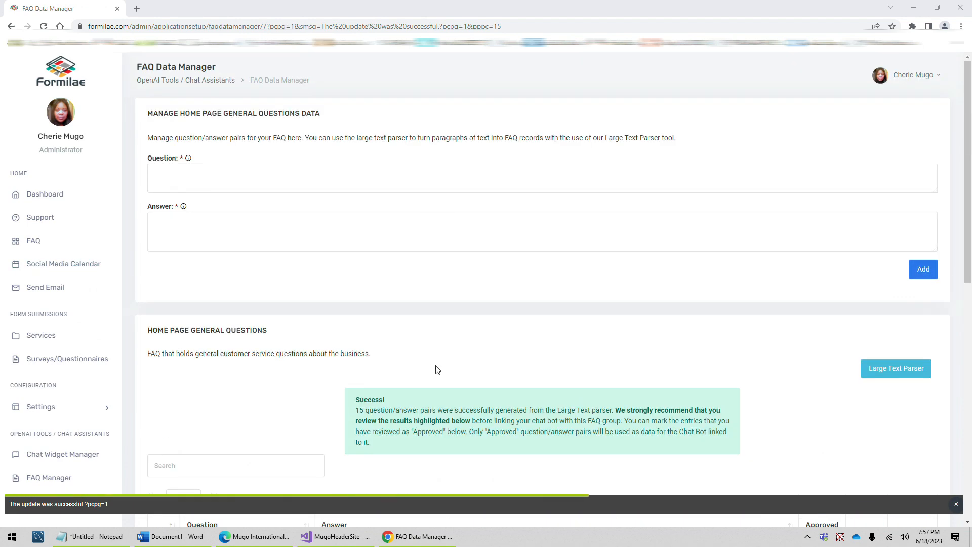
scroll(433, 213, down, 4)
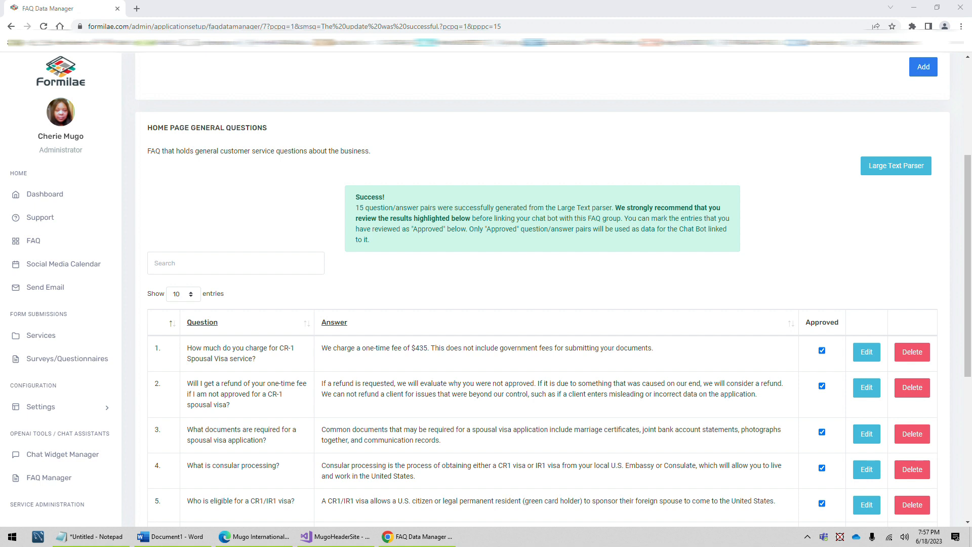
scroll(871, 430, down, 6)
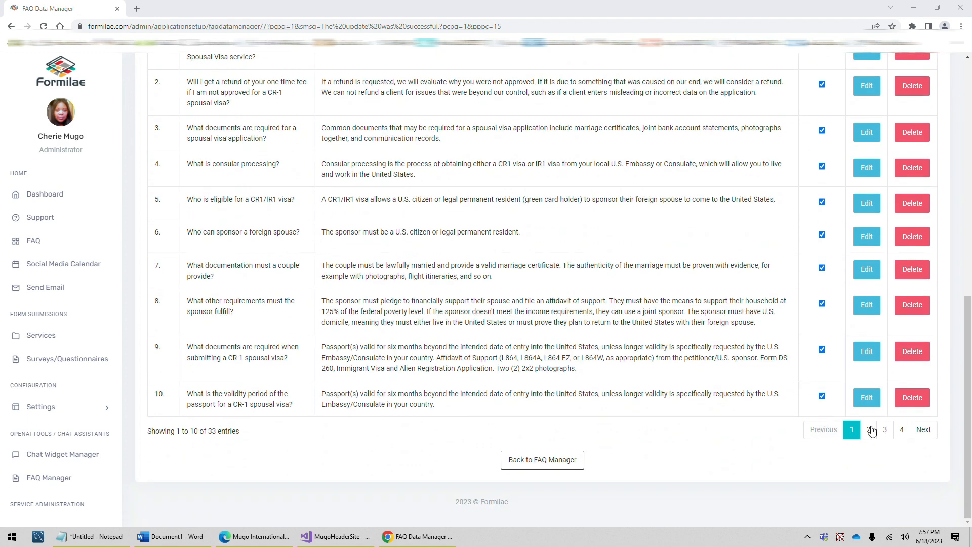
click(870, 430)
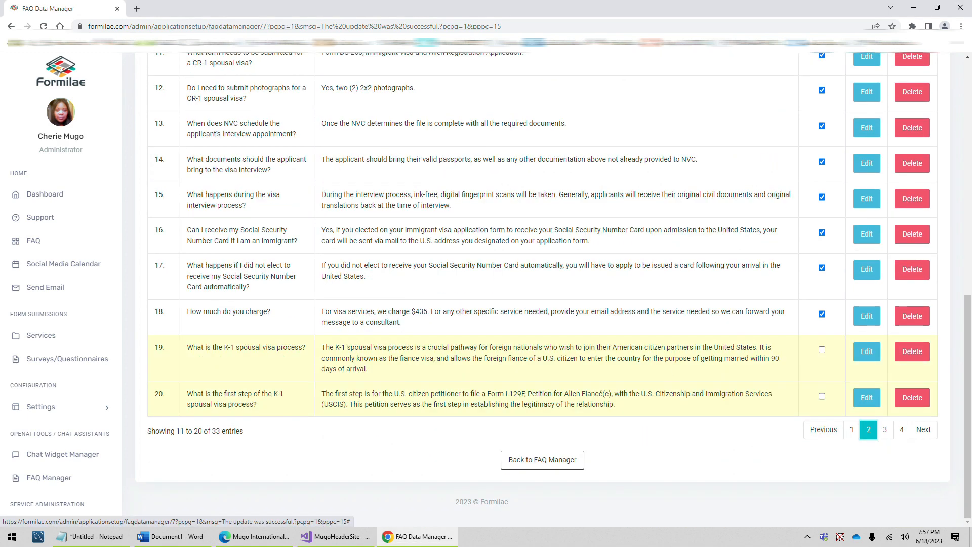
click(885, 431)
scroll(638, 329, up, 4)
scroll(646, 331, down, 3)
scroll(648, 336, down, 1)
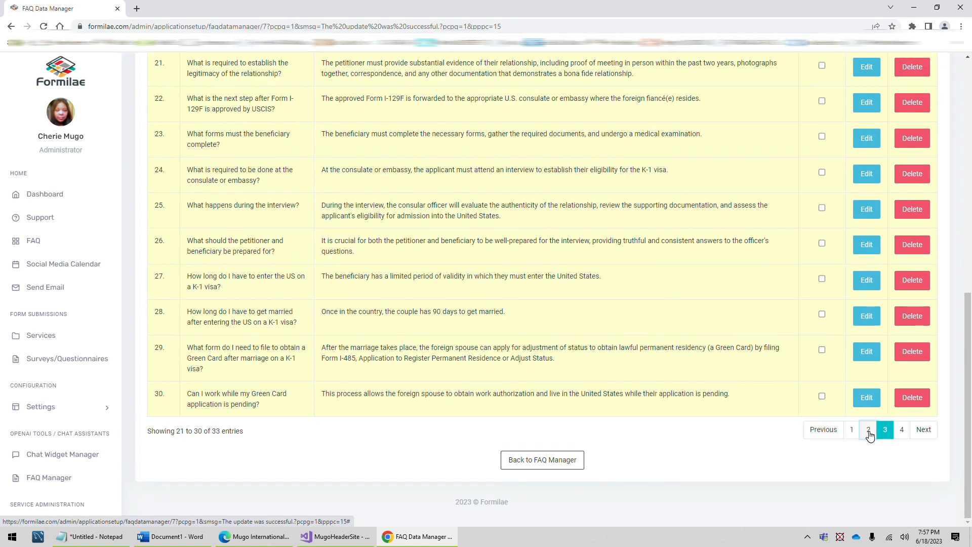
click(868, 432)
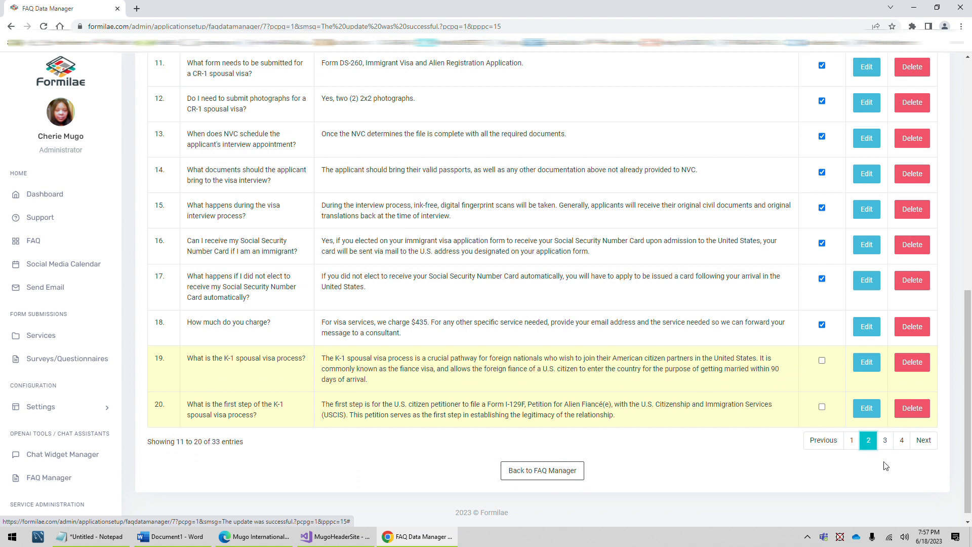
click(885, 441)
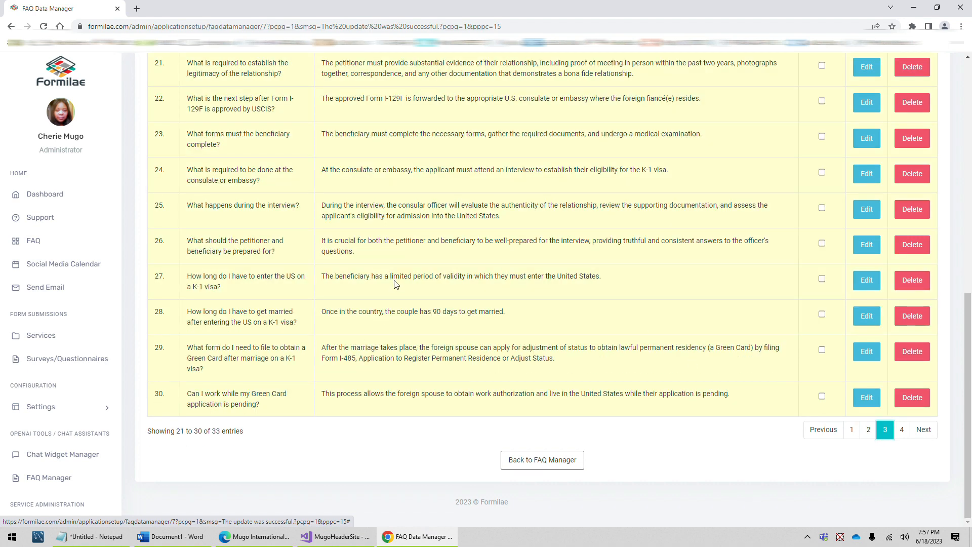
scroll(397, 286, up, 6)
scroll(370, 300, down, 5)
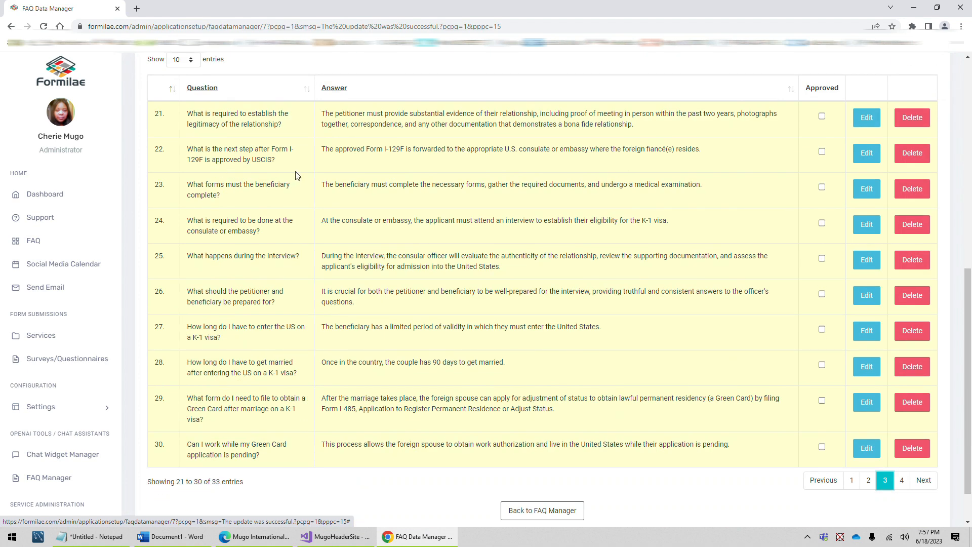
scroll(339, 355, down, 1)
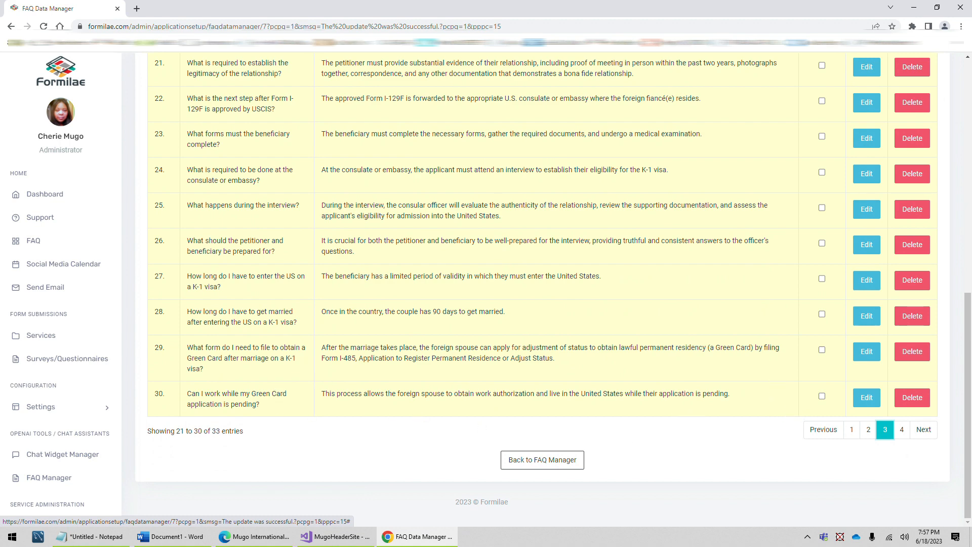
scroll(739, 271, up, 2)
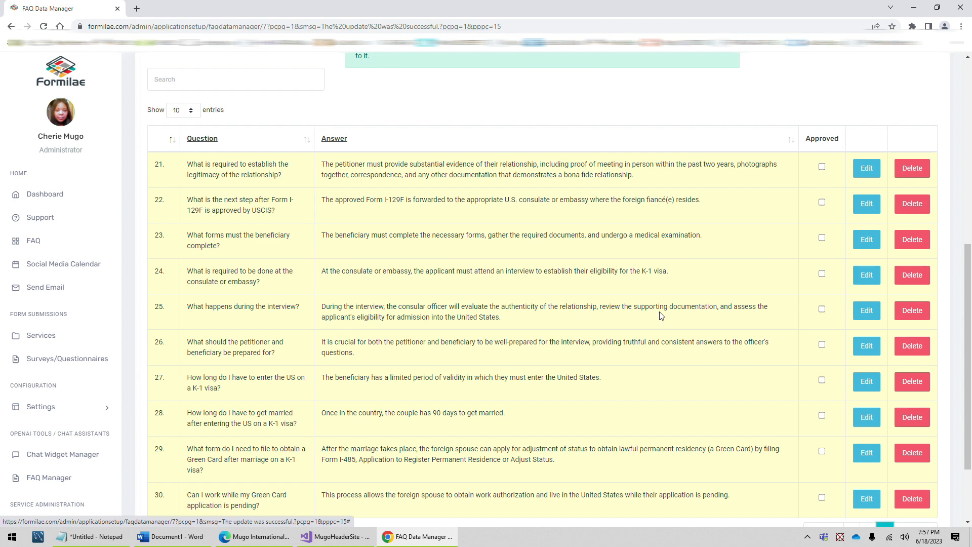
Mark record 19, "What is the K-1 spousal visa process?", on page 2 as approved
scroll(780, 460, down, 2)
click(868, 431)
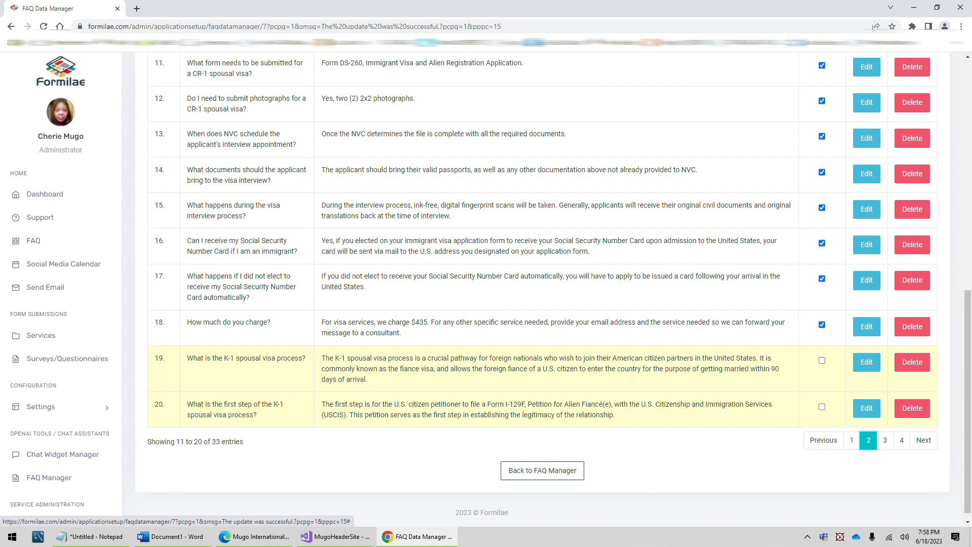
click(822, 360)
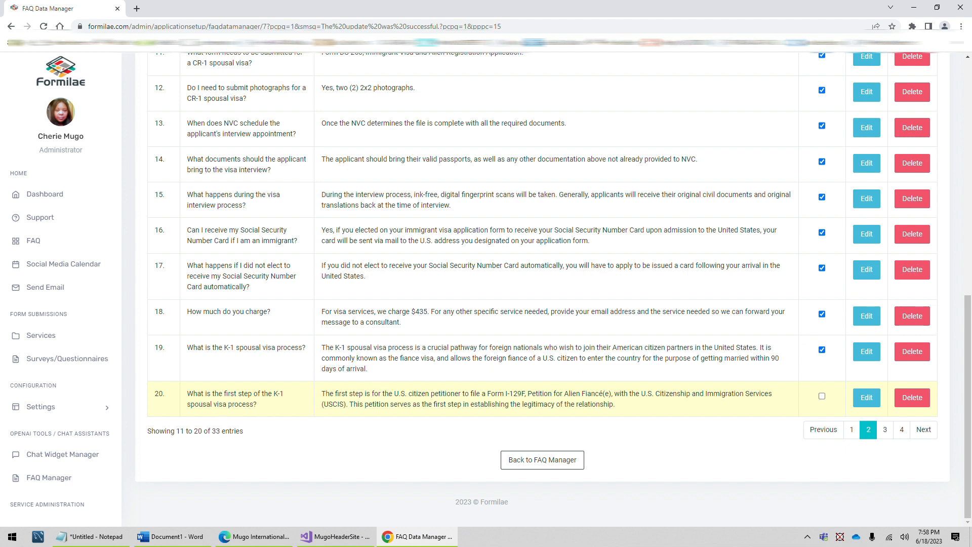
Examine the remaining unapproved K-1 visa records on pages 3 and 4 and return to the first page of the list
click(885, 429)
scroll(370, 117, up, 1)
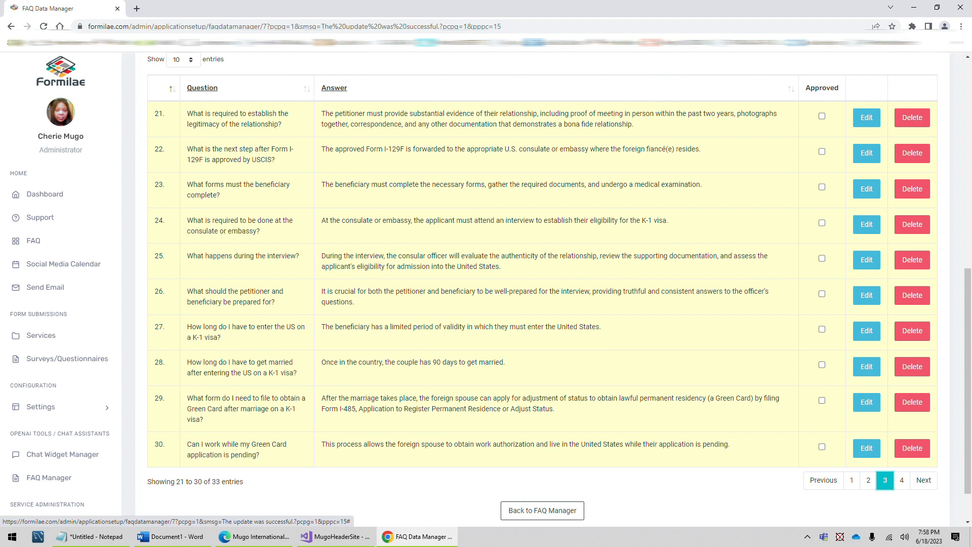
scroll(839, 424, down, 1)
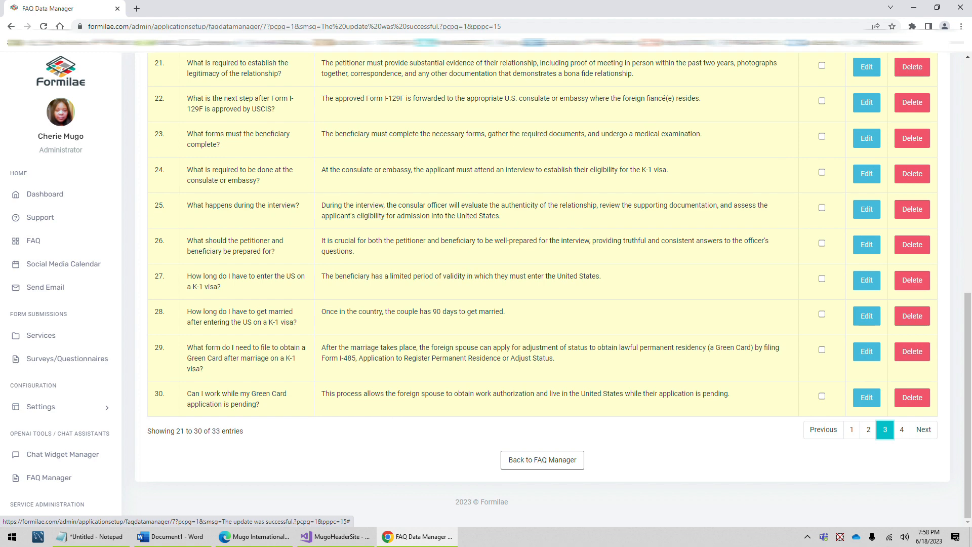
click(902, 432)
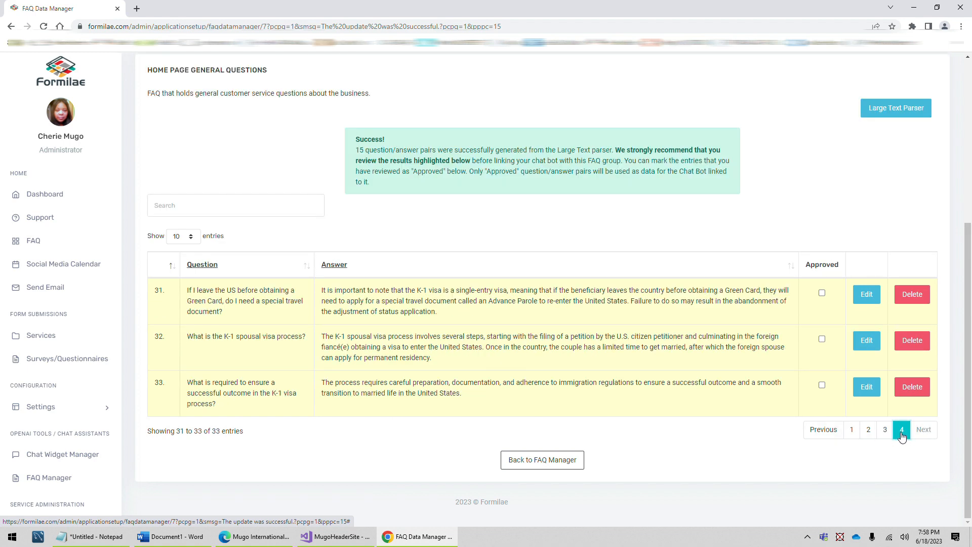
click(885, 436)
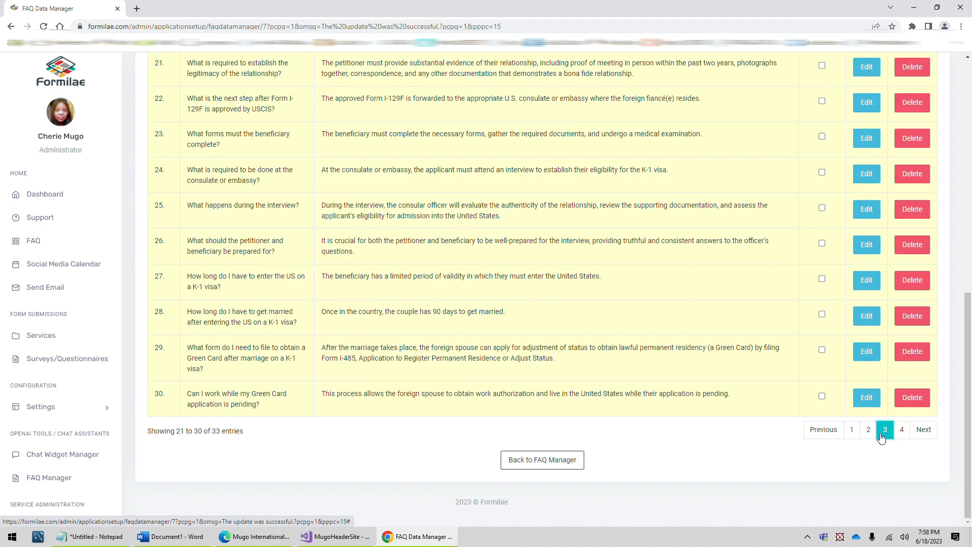
scroll(874, 433, up, 2)
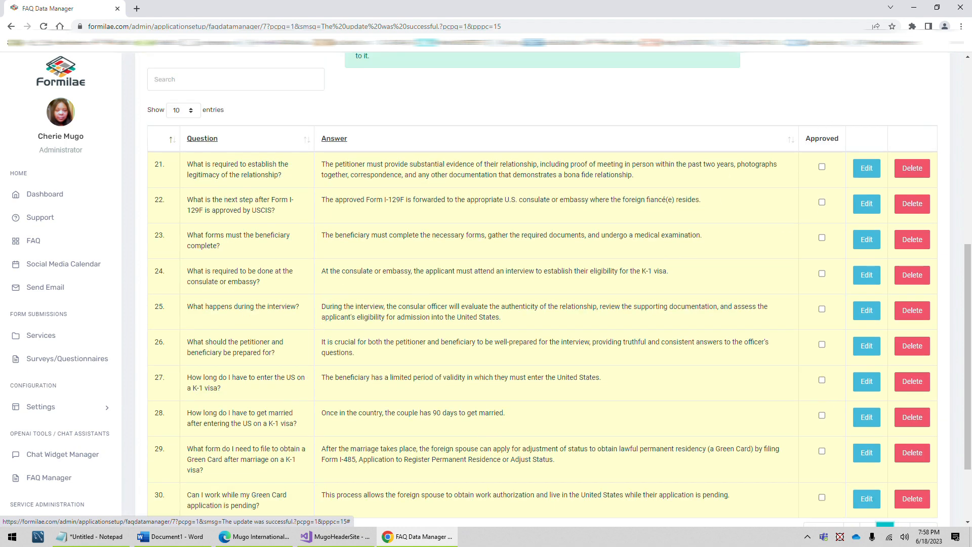
click(13, 248)
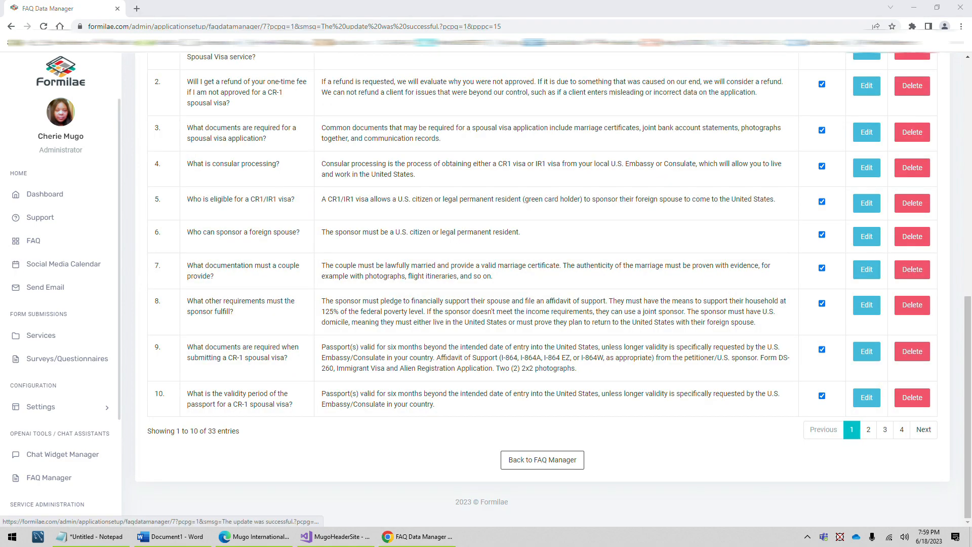
scroll(577, 341, up, 2)
scroll(593, 366, down, 1)
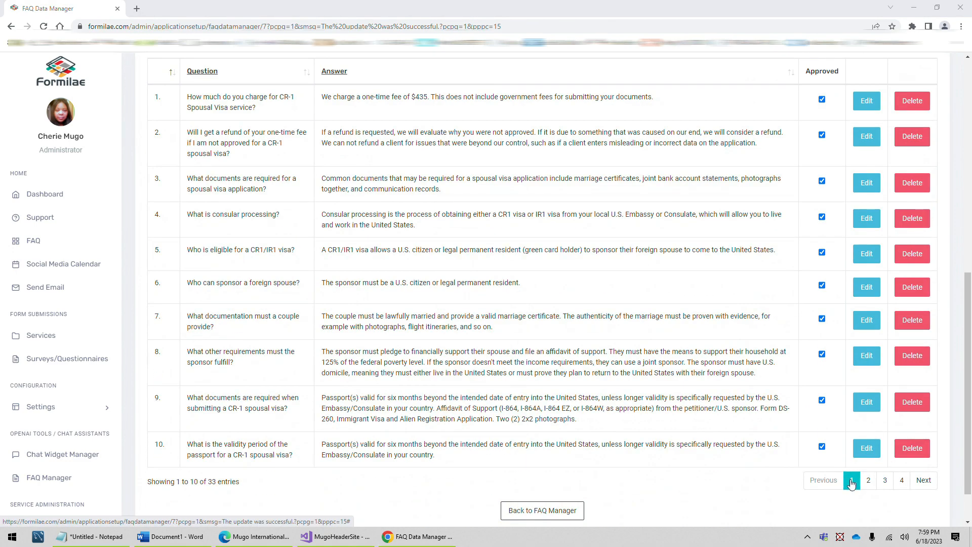
scroll(694, 405, up, 7)
scroll(602, 427, down, 6)
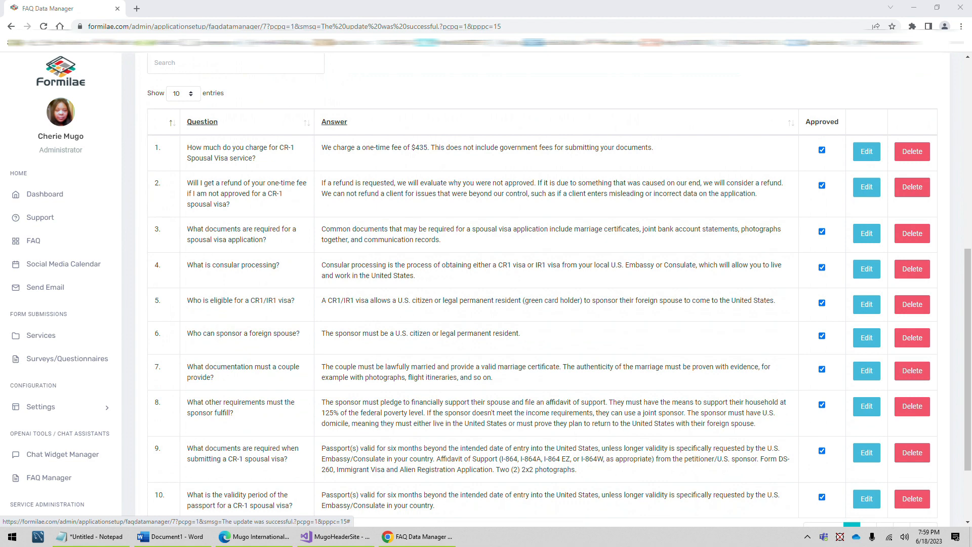
scroll(603, 431, down, 2)
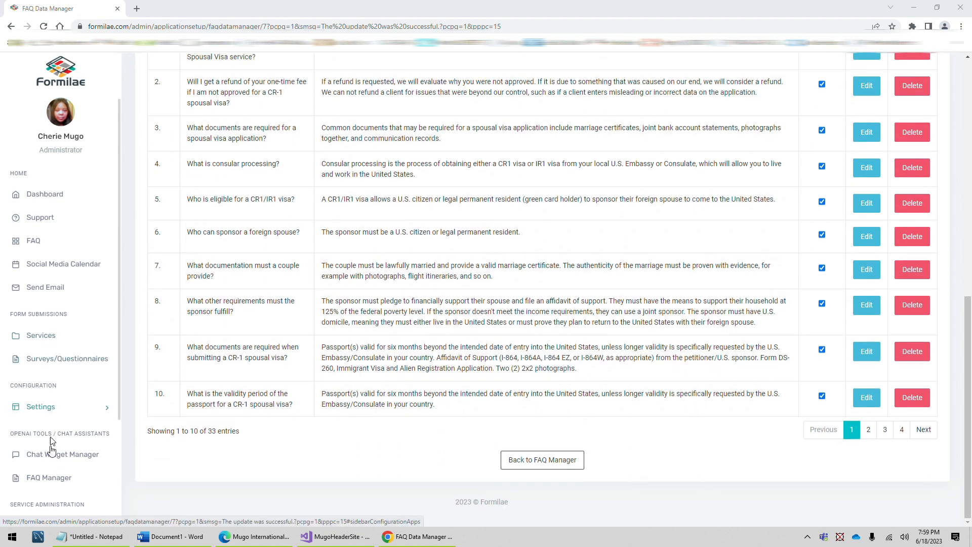
Open the Home Page Chat Widget for editing and review its settings, bot instructions, assigned FAQ and artificial employee list
click(54, 456)
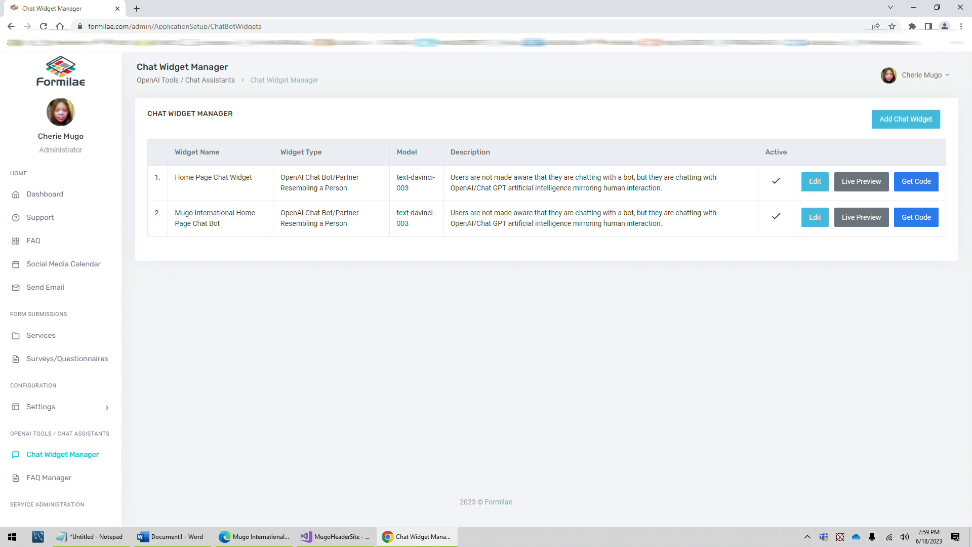
click(816, 183)
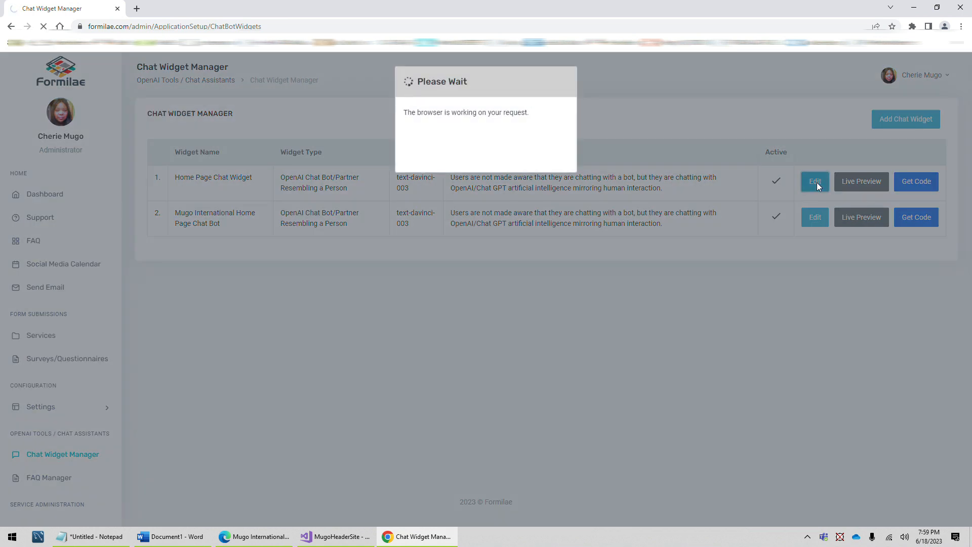
scroll(332, 302, down, 9)
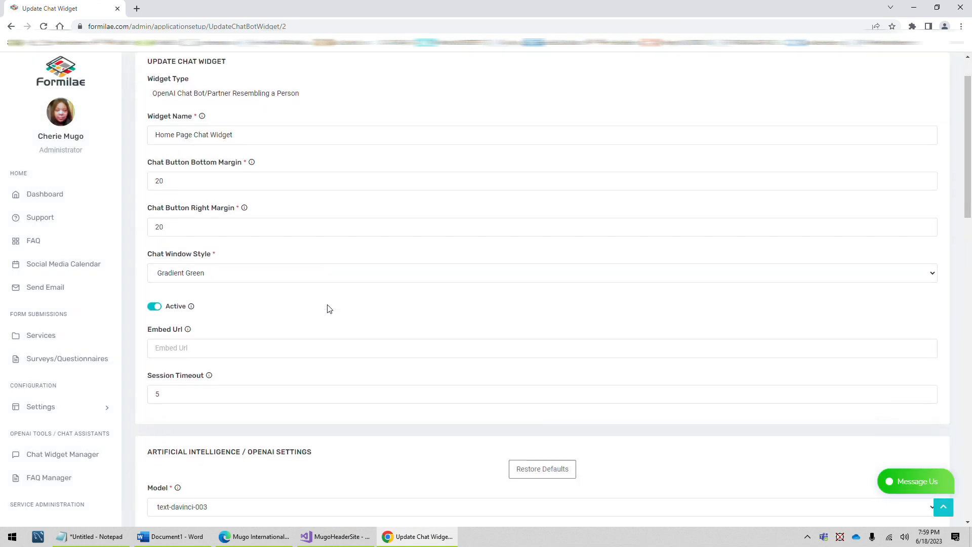
scroll(324, 306, down, 7)
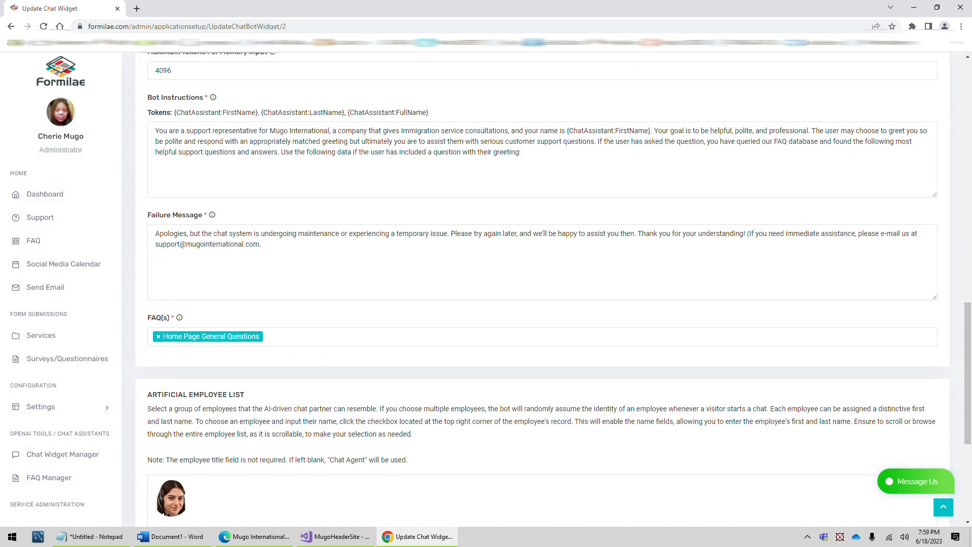
scroll(341, 302, down, 2)
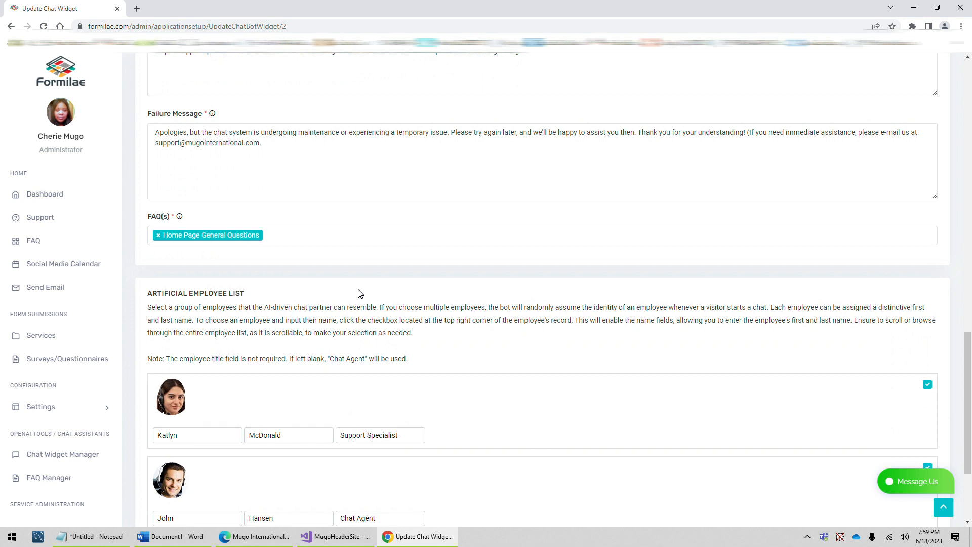
scroll(357, 349, down, 3)
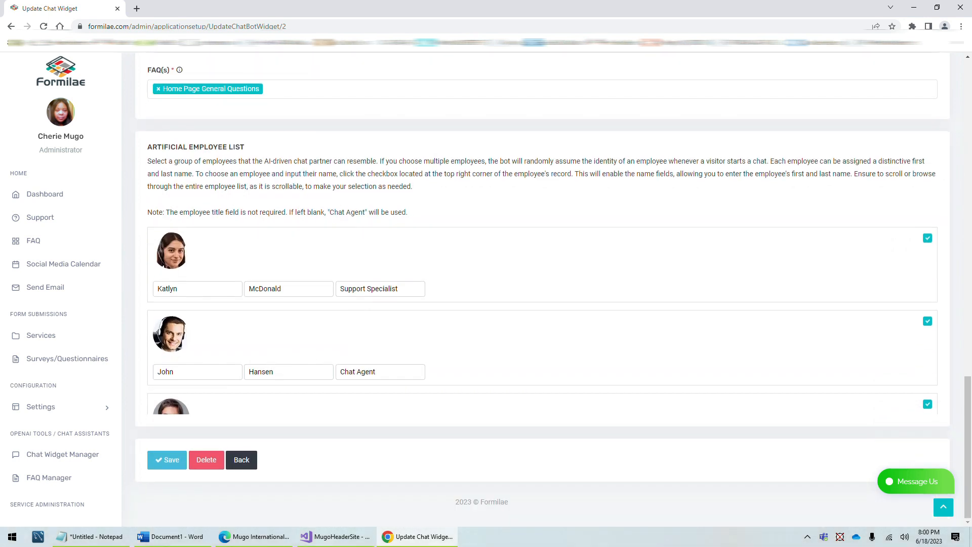
scroll(266, 321, up, 10)
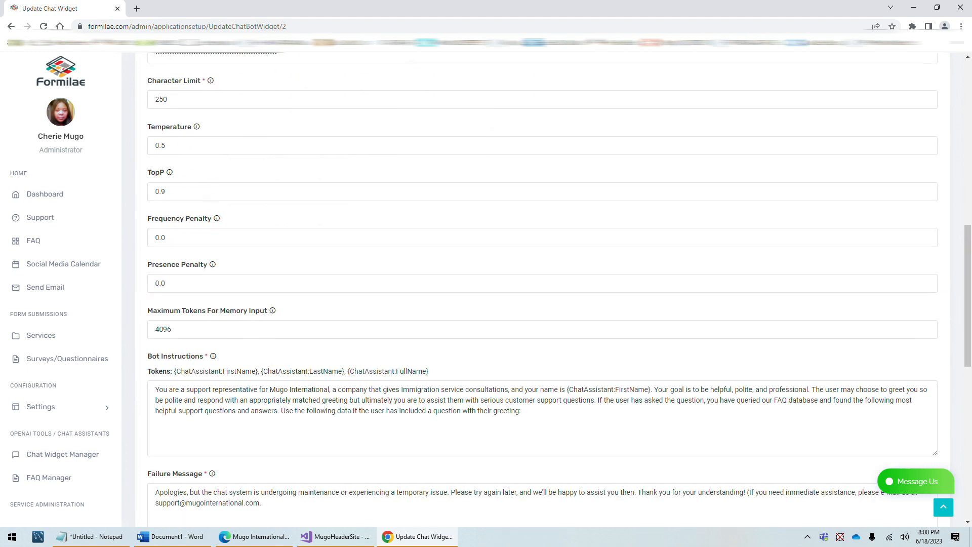
scroll(243, 354, down, 5)
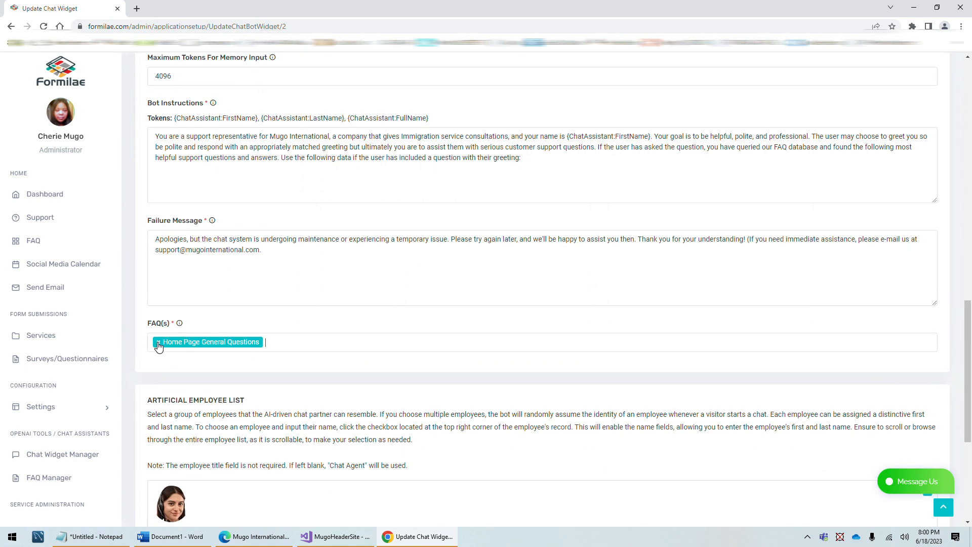
Remove and reselect Home Page General Questions as the widget's FAQ, and save the chat widget
click(158, 343)
click(184, 345)
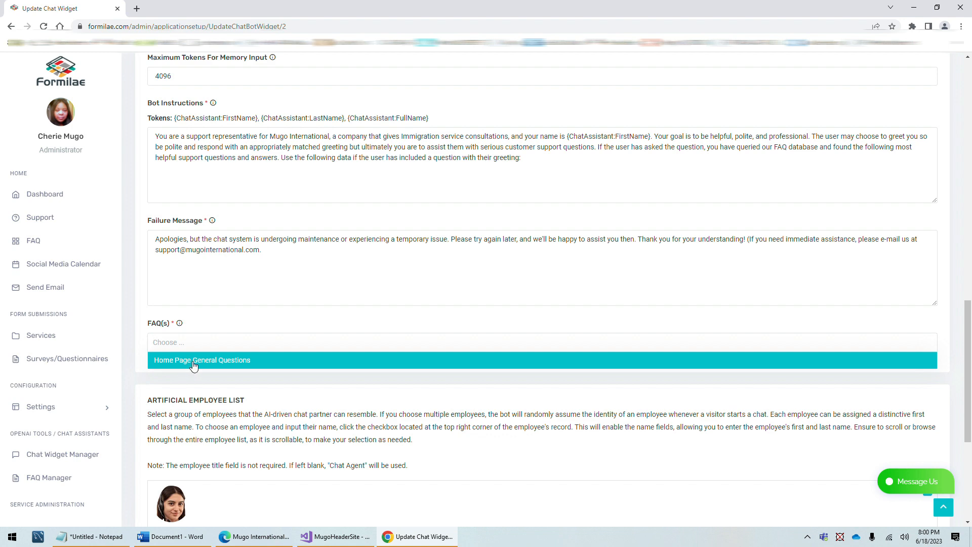
click(194, 363)
scroll(256, 389, down, 5)
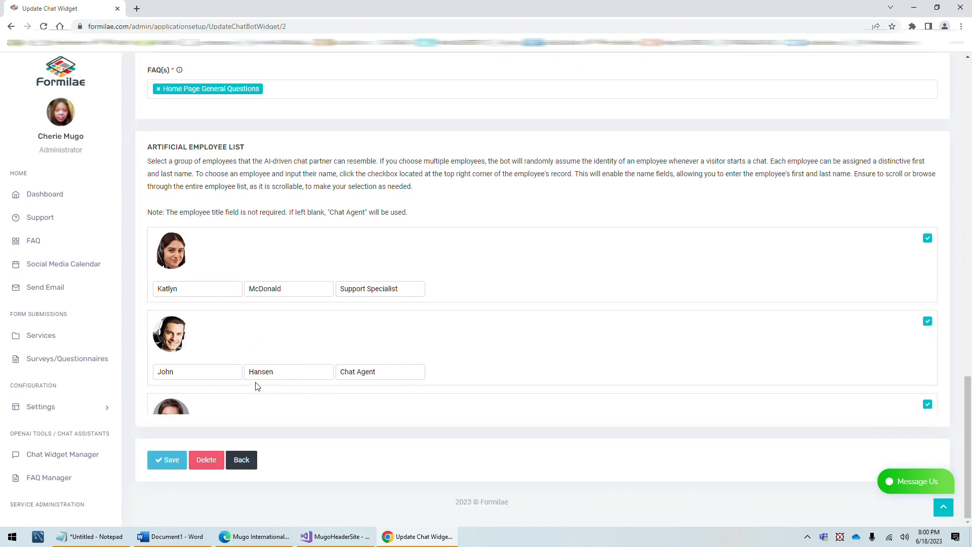
scroll(257, 386, down, 4)
click(162, 460)
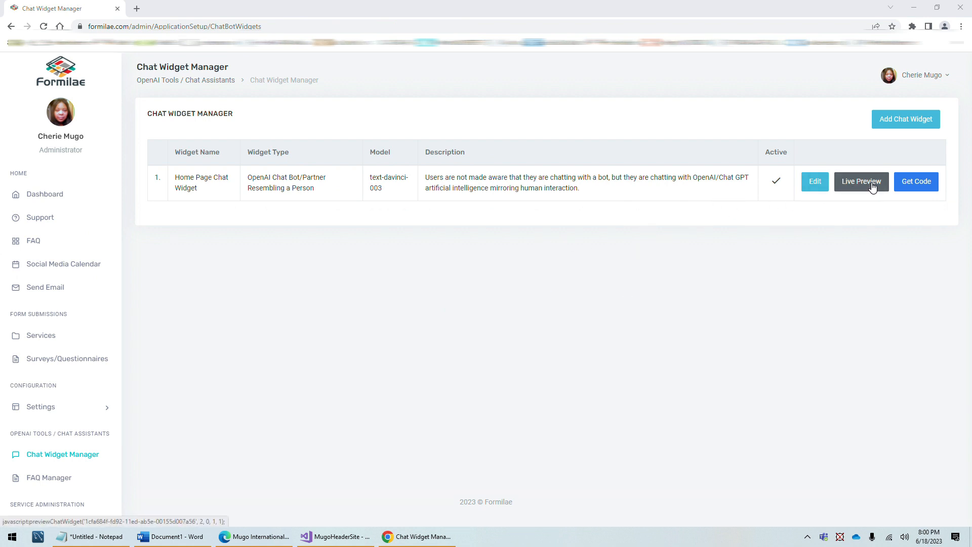
Launch the live preview of the Home Page Chat Widget, open its chat window and read the agent's greeting
click(853, 184)
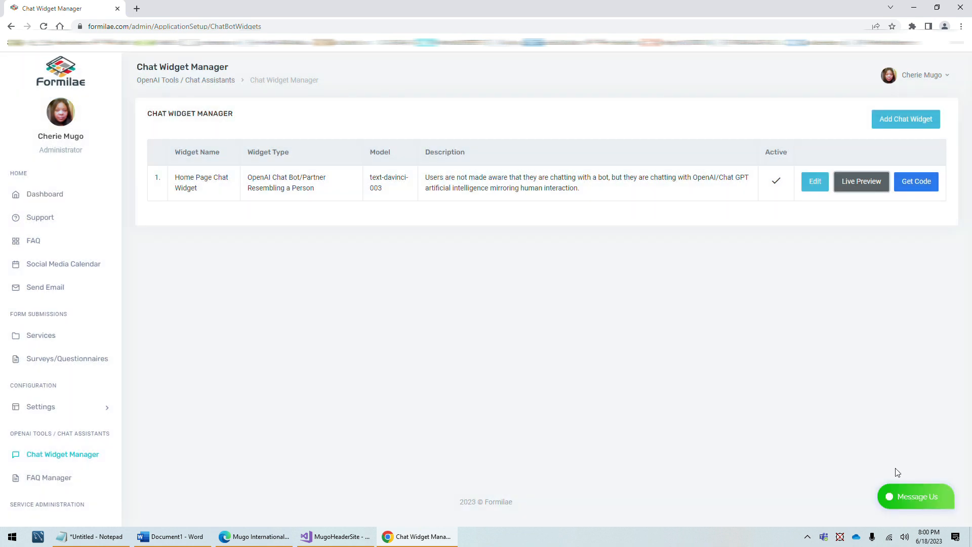
click(892, 502)
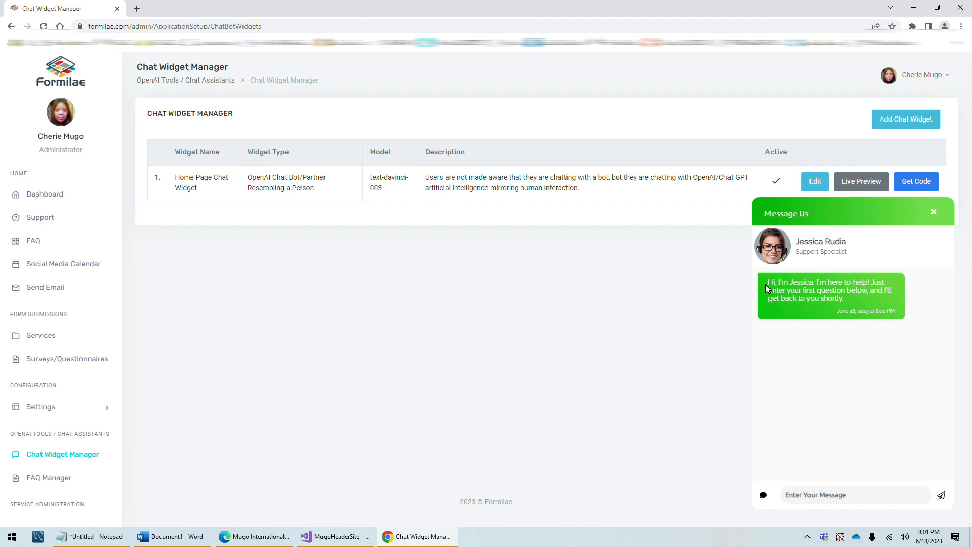
drag(768, 282, 845, 299)
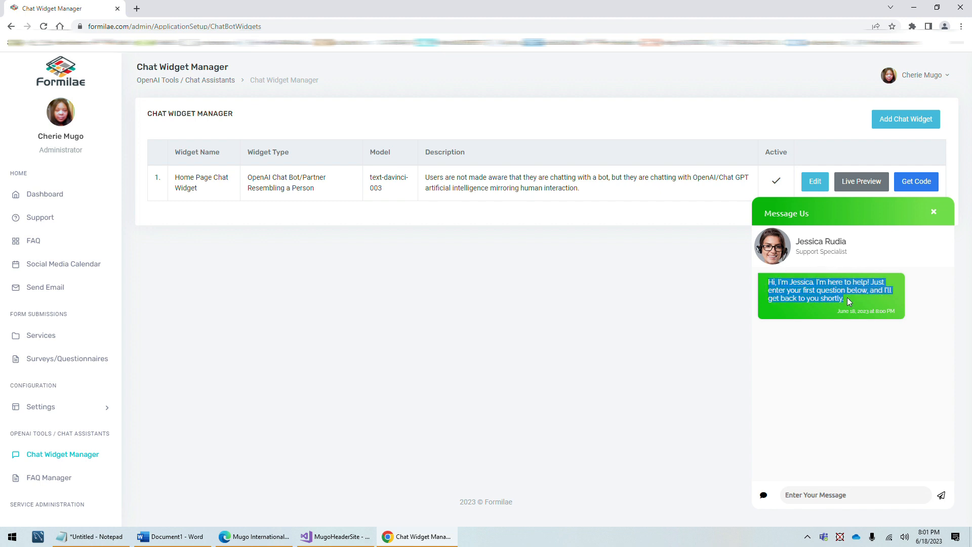
click(857, 301)
drag(861, 301, 768, 282)
click(854, 302)
drag(847, 297, 767, 281)
click(825, 354)
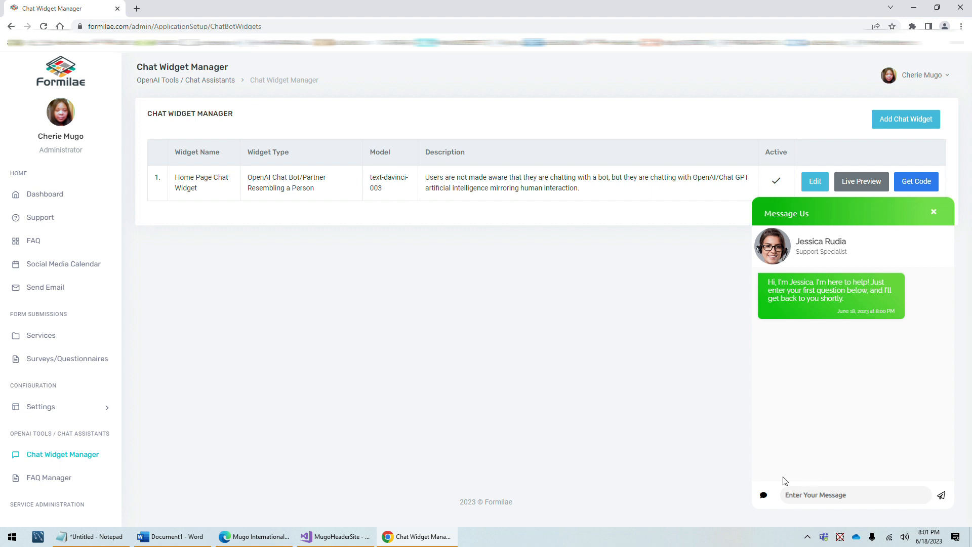
Open the FAQ Manager in a separate browser tab, look through the Home Page General Questions records, and return to the chat preview
right_click(36, 482)
click(76, 398)
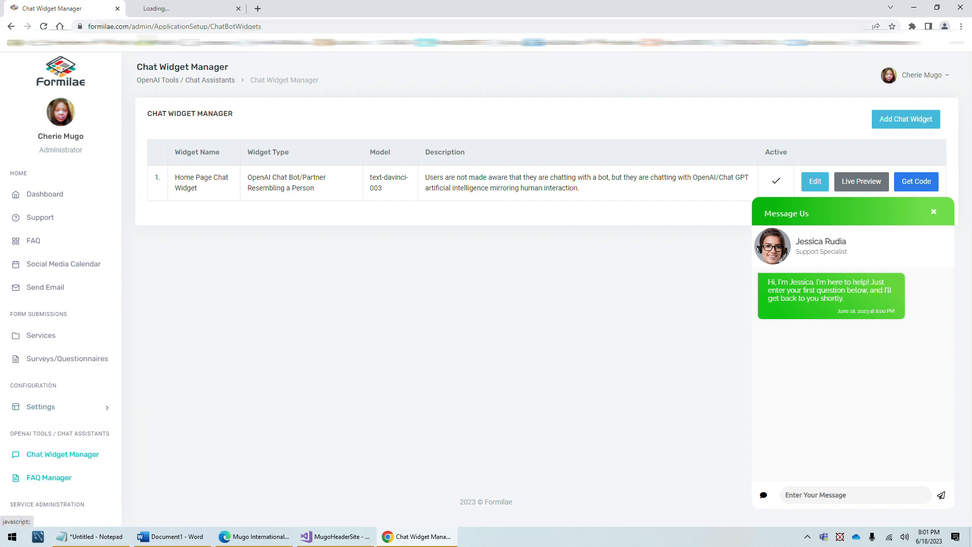
click(173, 14)
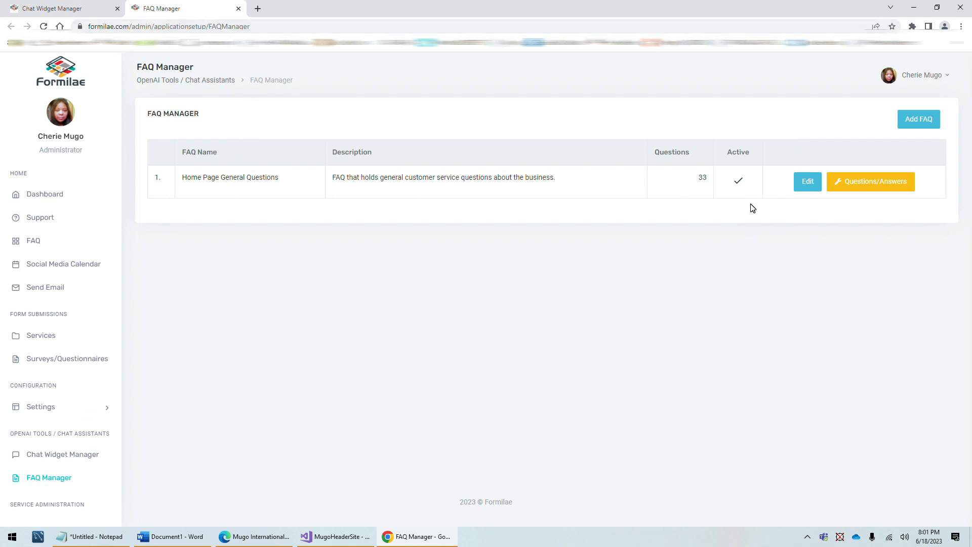
click(855, 182)
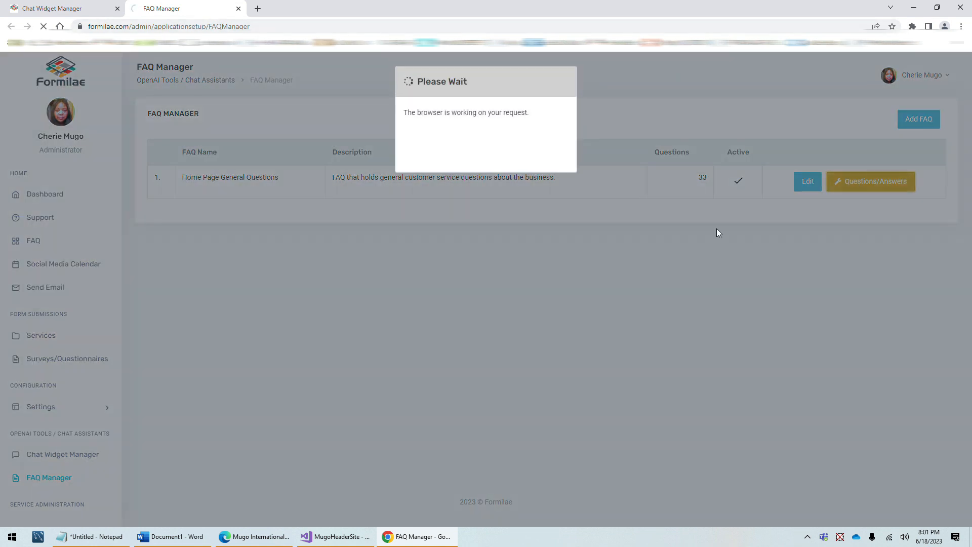
scroll(529, 315, down, 6)
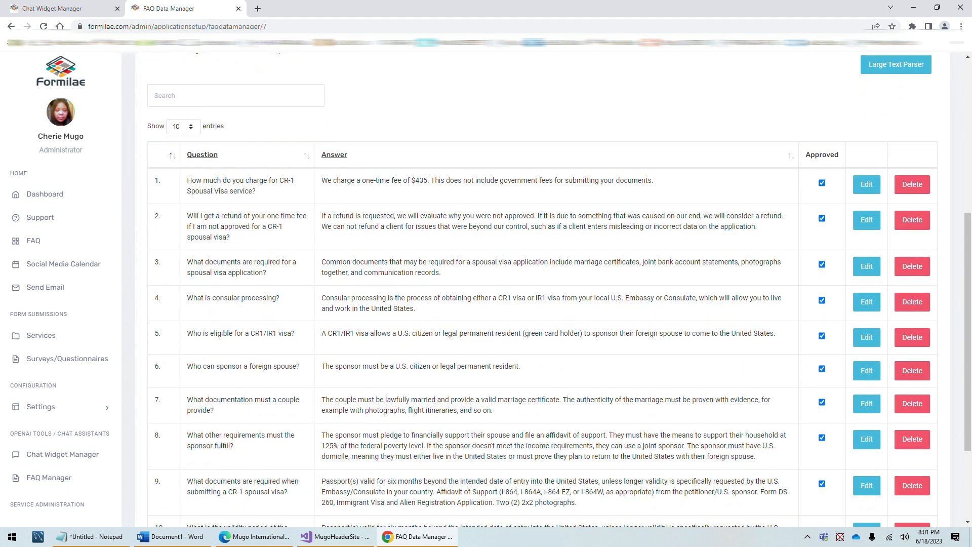
click(69, 15)
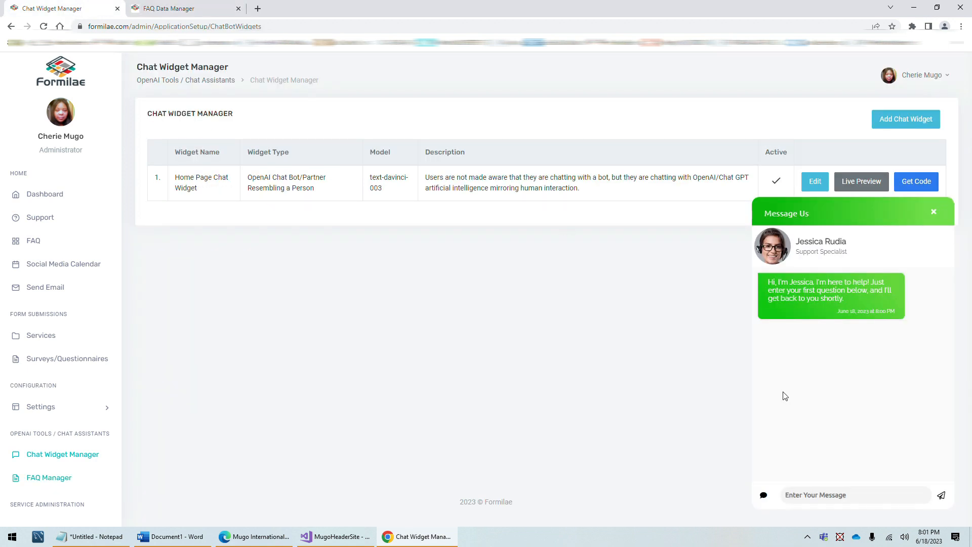
Greet the chat agent by name and send the question "How much do you all charge for a Cr-1 spousal visa consultation?"
text(Hey Jessic)
text(a. How much)
text( do you all charge for)
text( a Cr-1 spou)
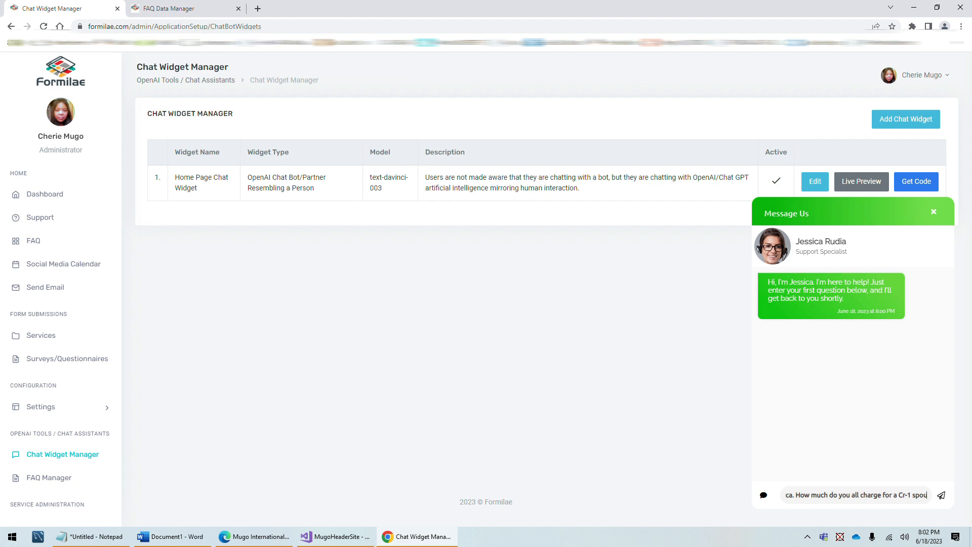
text(sal visa cons)
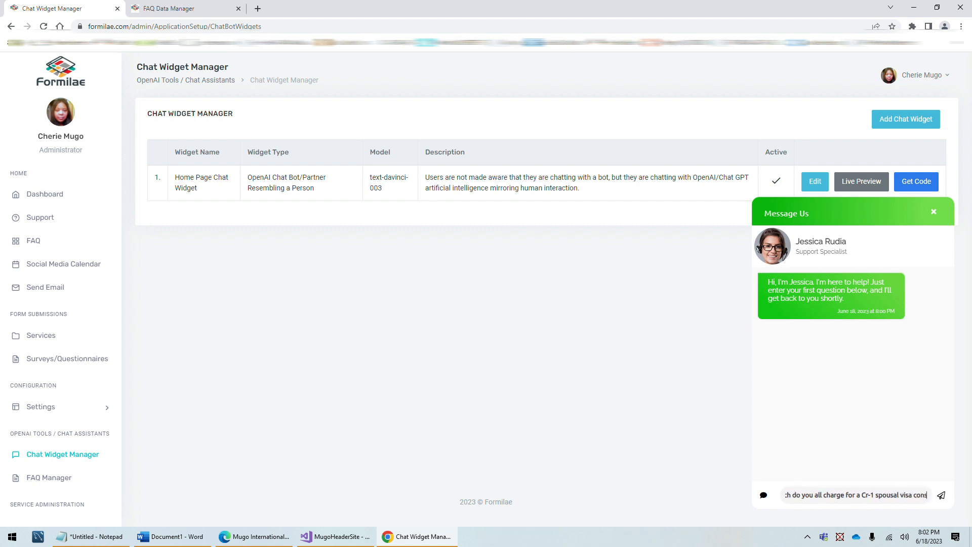
text(ulation)
key(BackSpace)
key(BackSpace)
key(BackSpace)
key(BackSpace)
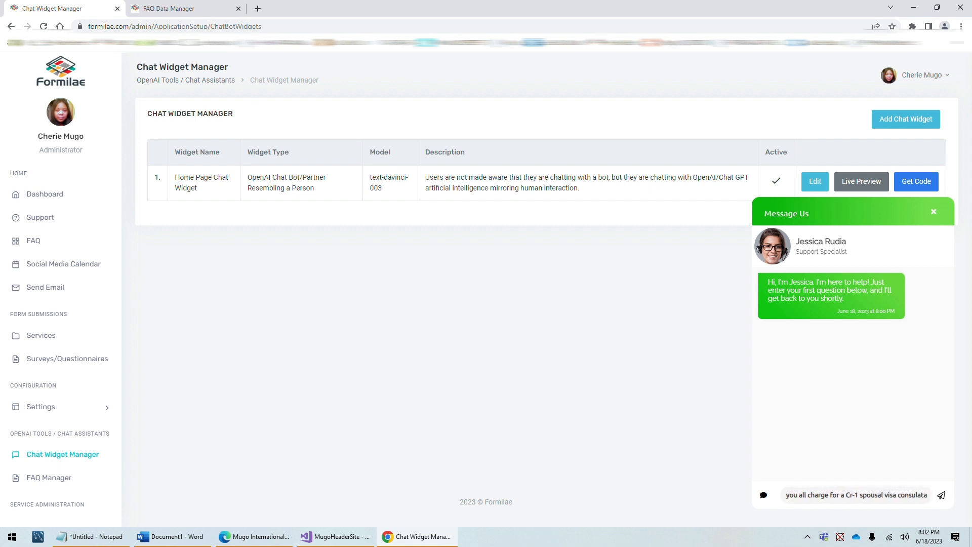
text(tion?)
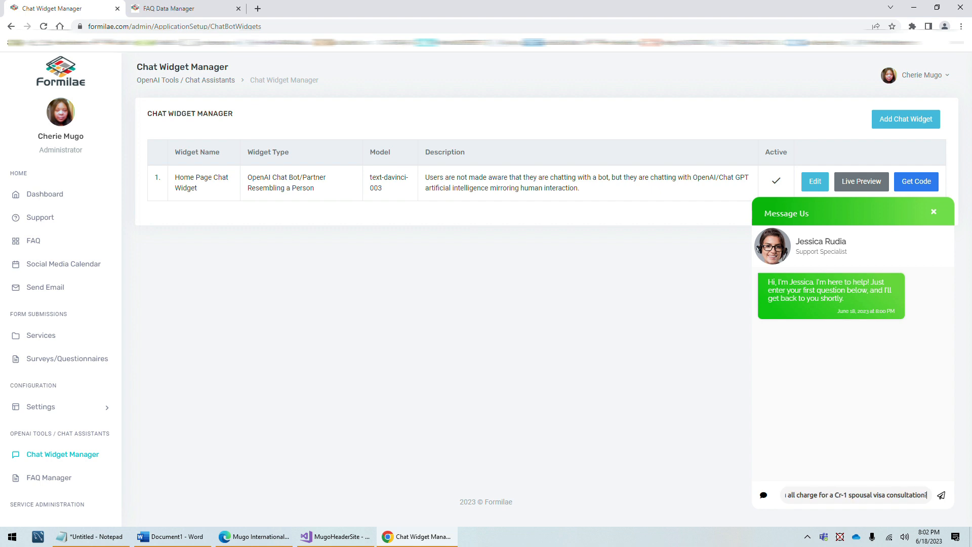
click(941, 495)
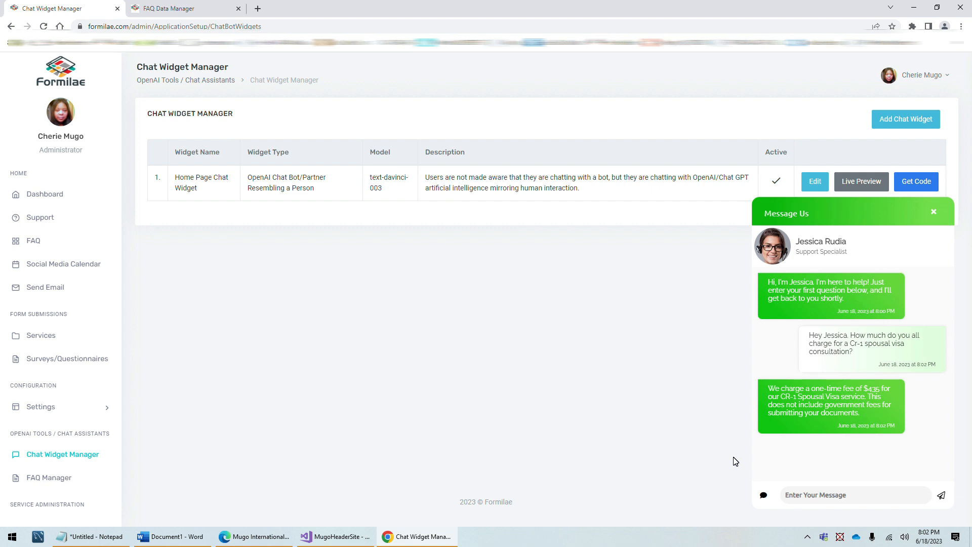
Send the follow-up question "How much are the government fees?" in the chat and examine the agent's reply
text(How much do the government fees)
double_click(822, 494)
text(are)
click(941, 495)
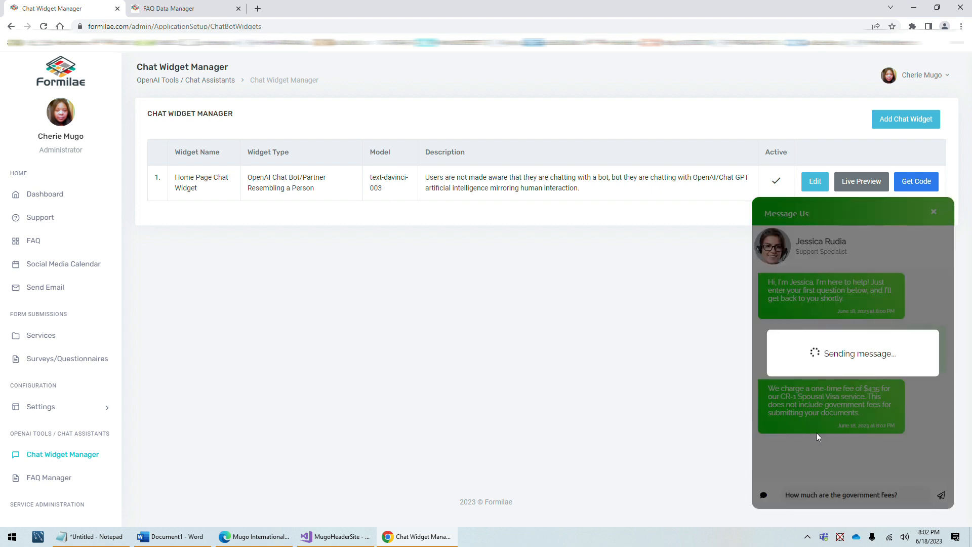
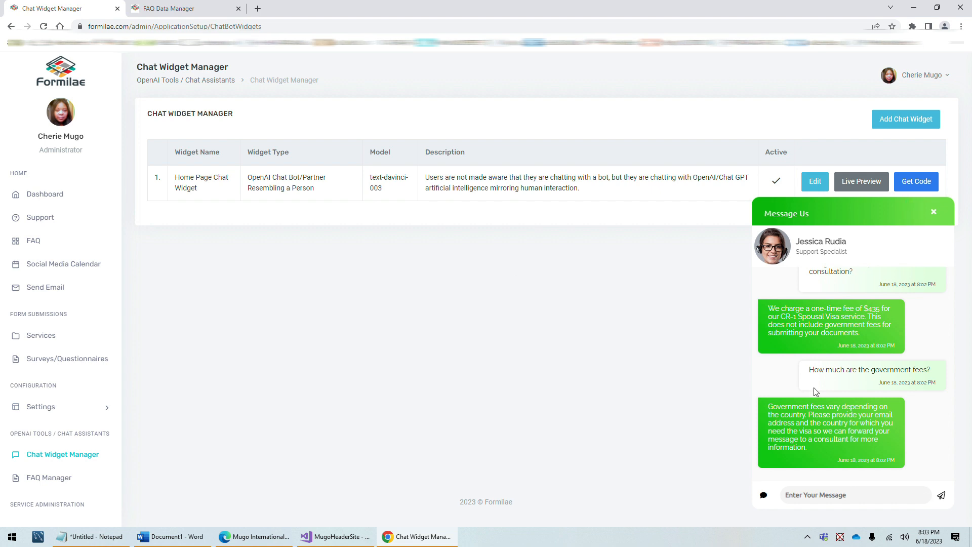
drag(767, 406, 807, 439)
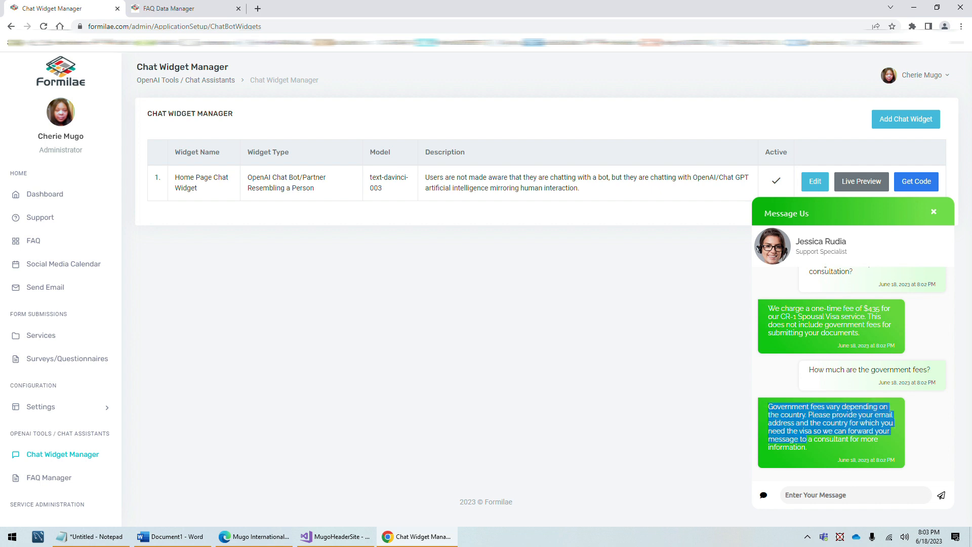
click(815, 446)
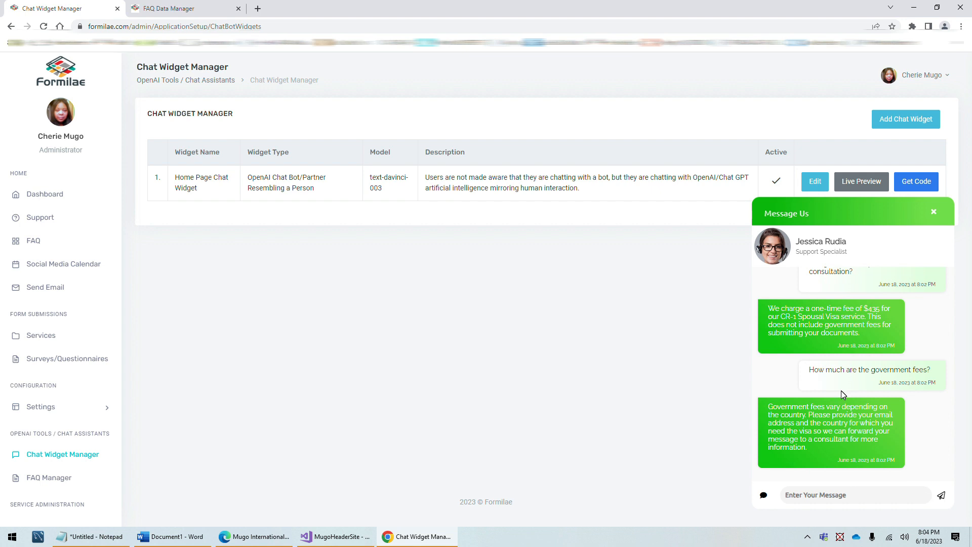
Send a message thanking the agent by name for the help, and try sending an empty message after the session ends
click(813, 495)
text(Ok thanks Jessica,)
key(BackSpace)
text(for your help.)
click(942, 496)
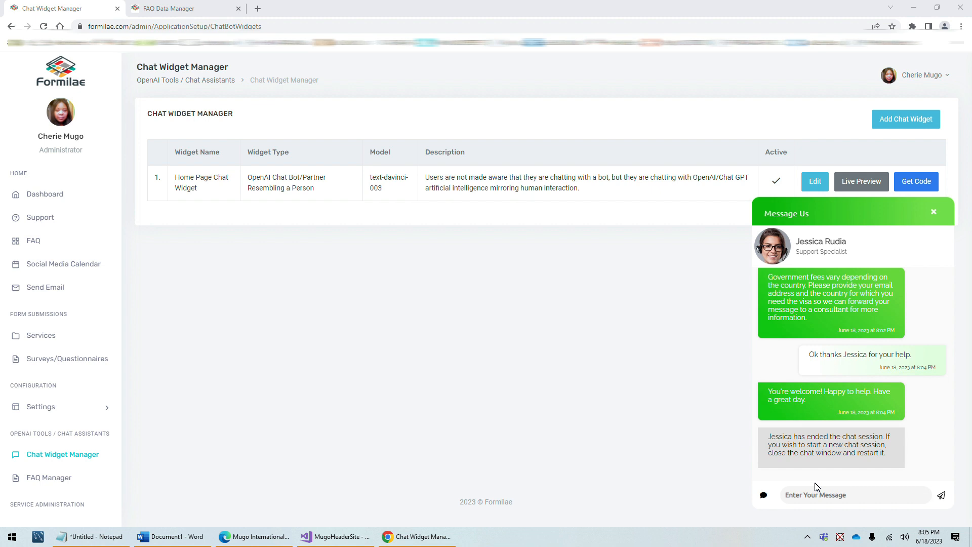
click(824, 499)
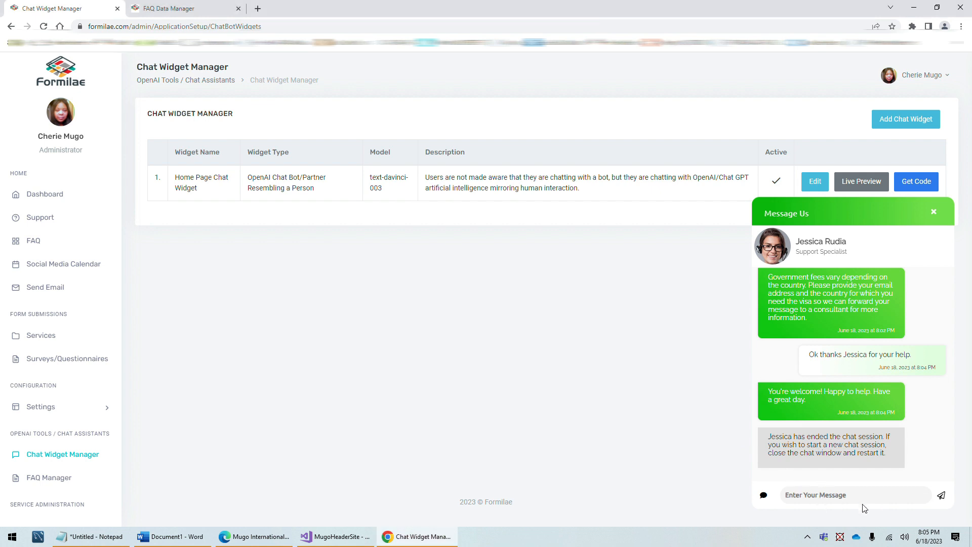
click(941, 495)
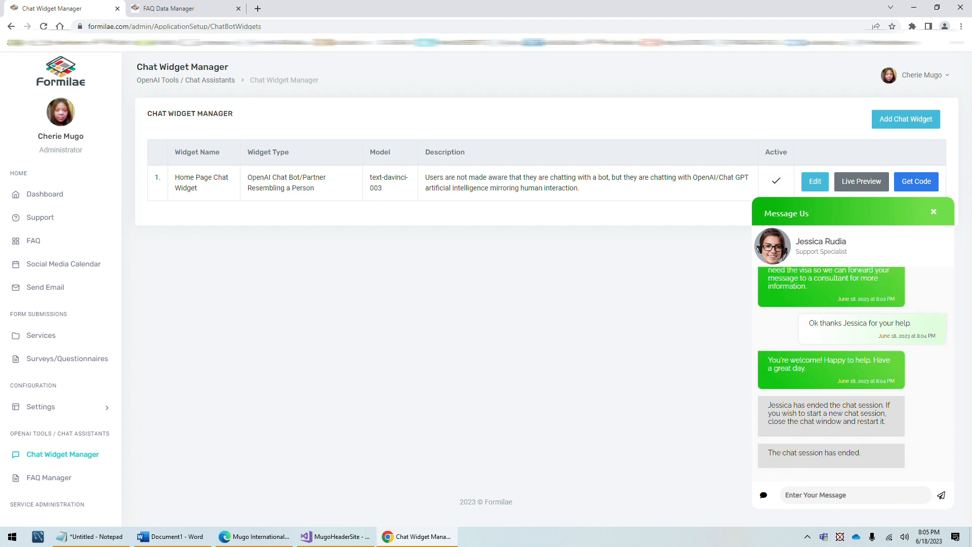
Try sending once more in the ended chat, close its window, and start a new chat session
click(941, 495)
click(934, 215)
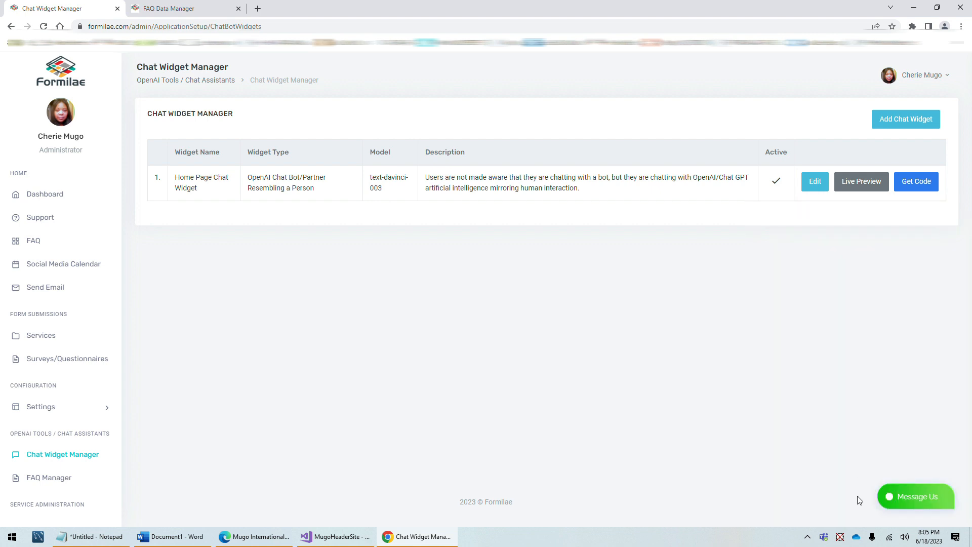
click(892, 501)
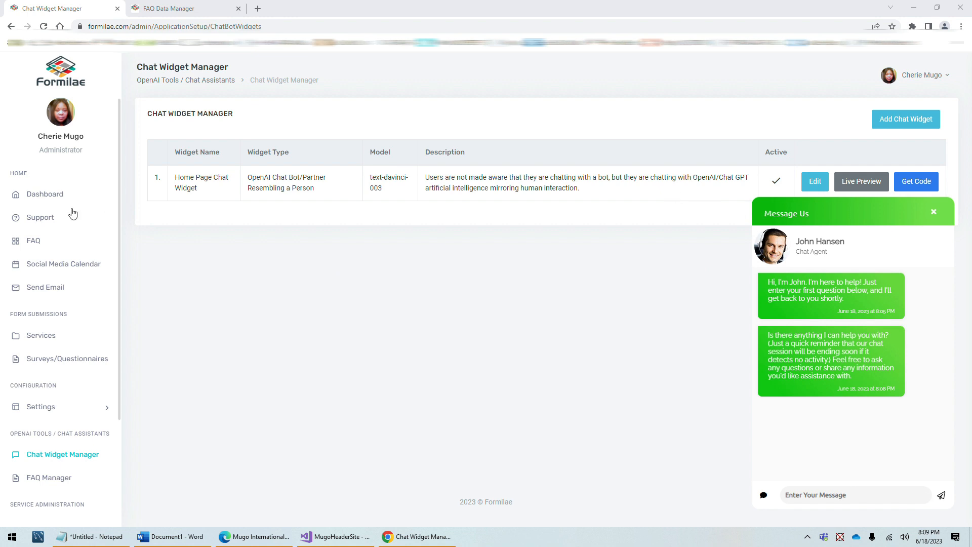
Open the Home Page Chat Widget settings in a separate browser tab, check the Session Timeout setting, and return to the chat preview
click(813, 182)
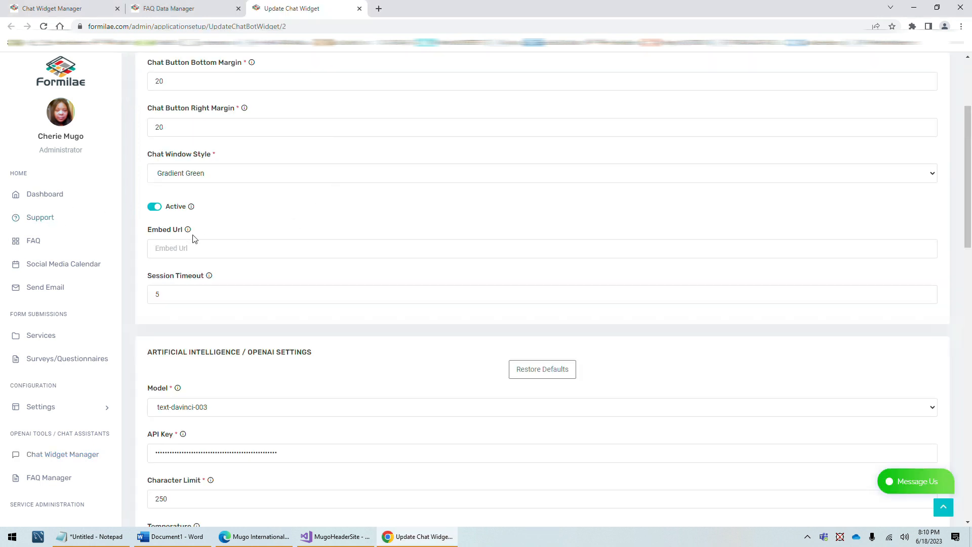
click(148, 299)
click(66, 9)
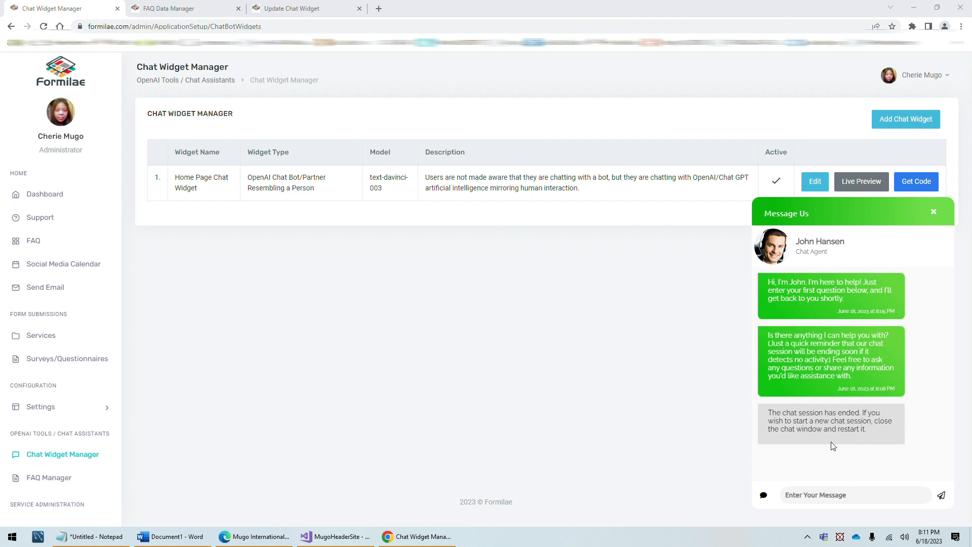
Try sending an empty message in the timed-out chat session and close the chat window
click(833, 495)
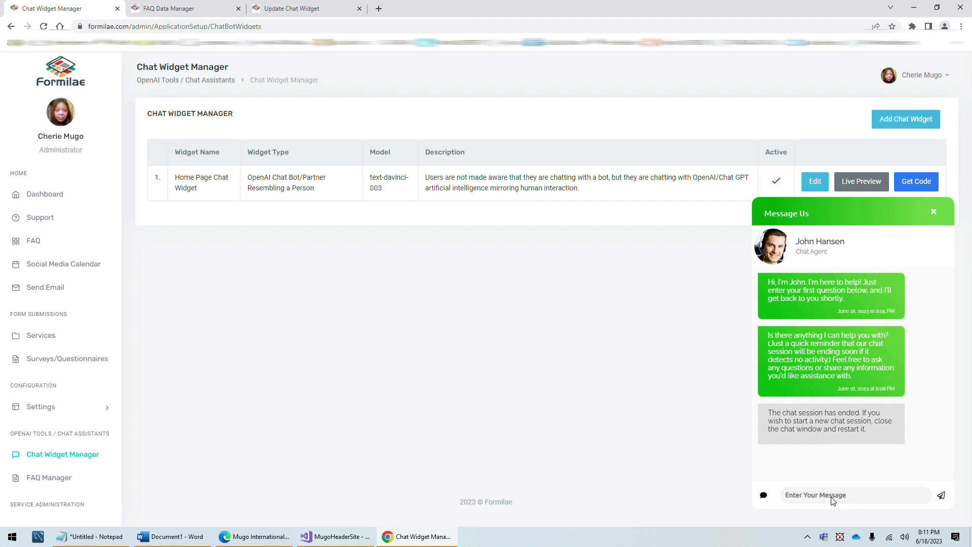
click(942, 499)
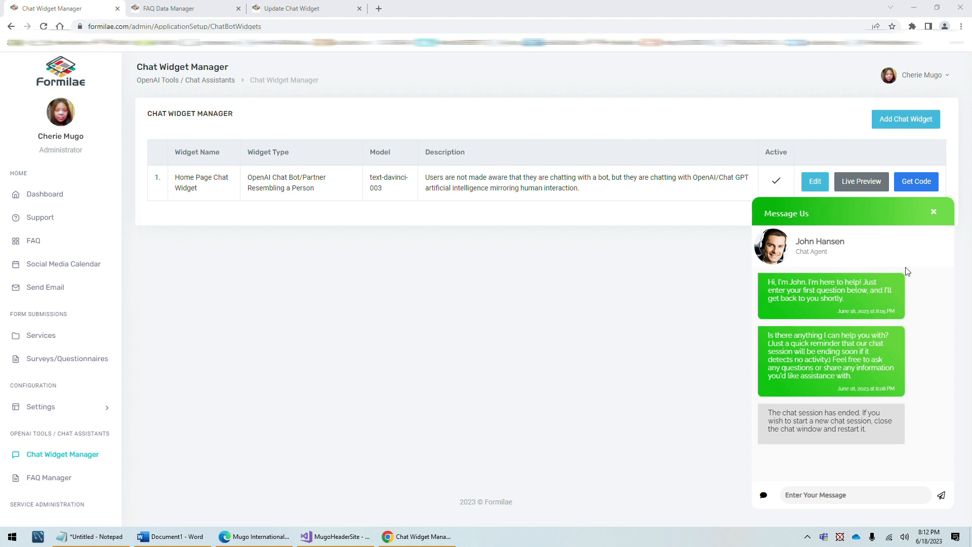
click(934, 213)
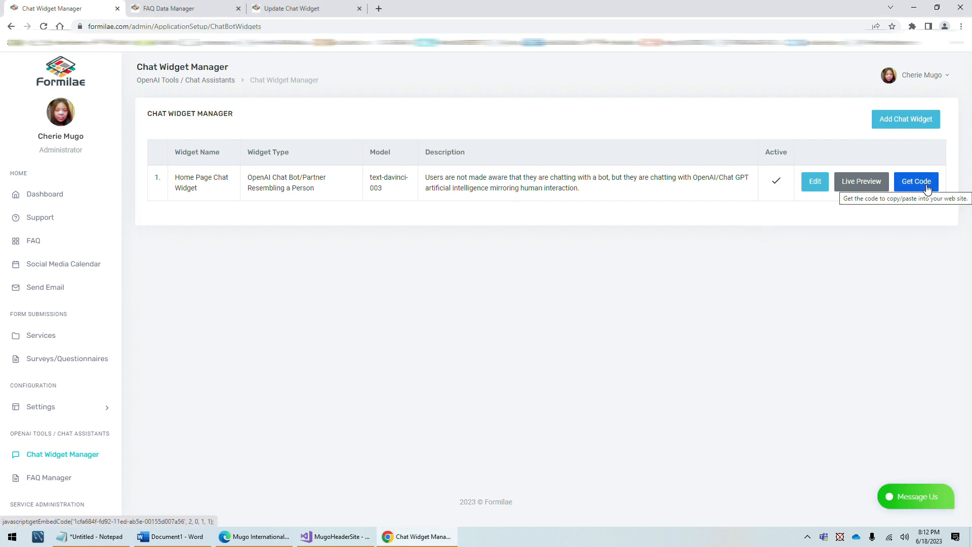
Get the Home Page Chat Widget's HTML embed code, look through the script, and copy it to the clipboard
click(919, 186)
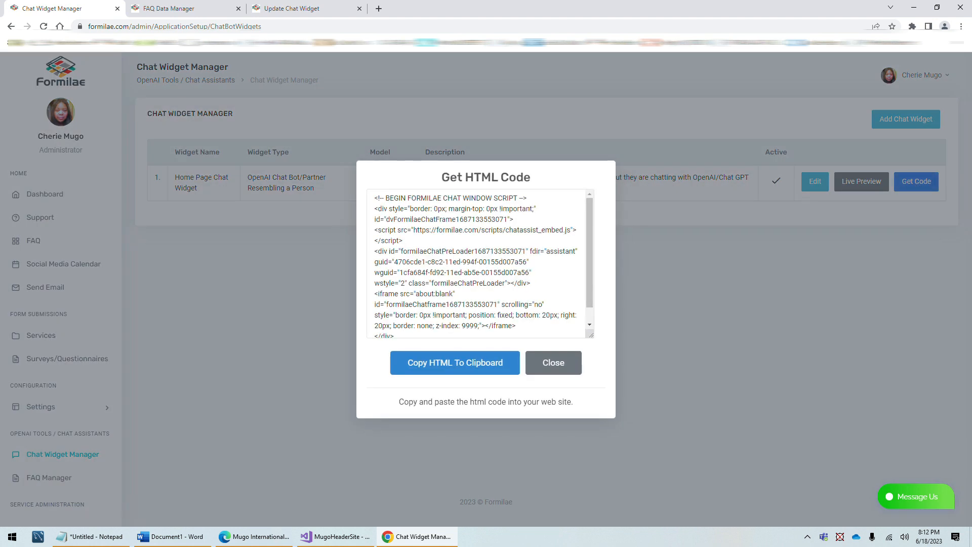
scroll(480, 264, down, 1)
scroll(480, 264, up, 1)
scroll(480, 264, down, 1)
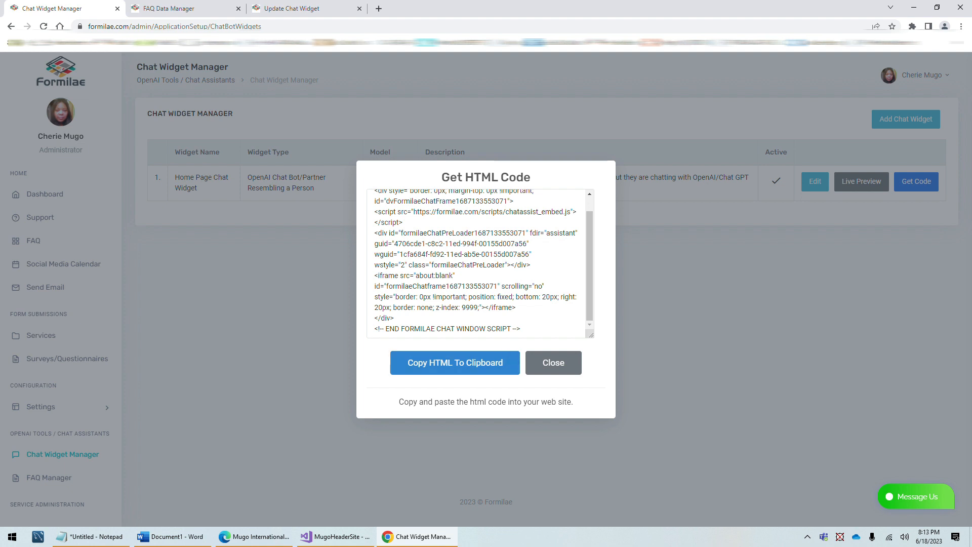
click(458, 367)
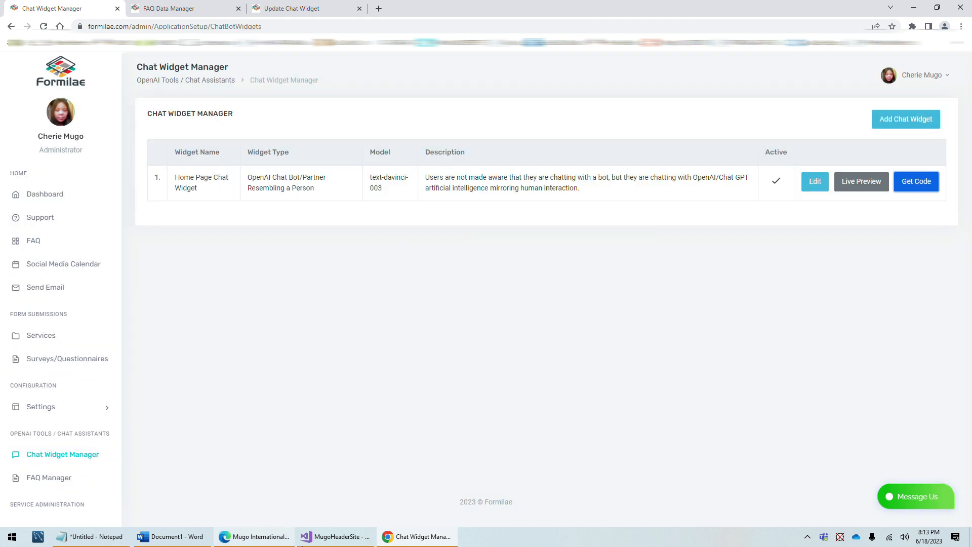
View the Mugo International site in Edge, switch to MugoHeaderSite in Visual Studio, and insert the copied chat script above the Get Started section
click(254, 540)
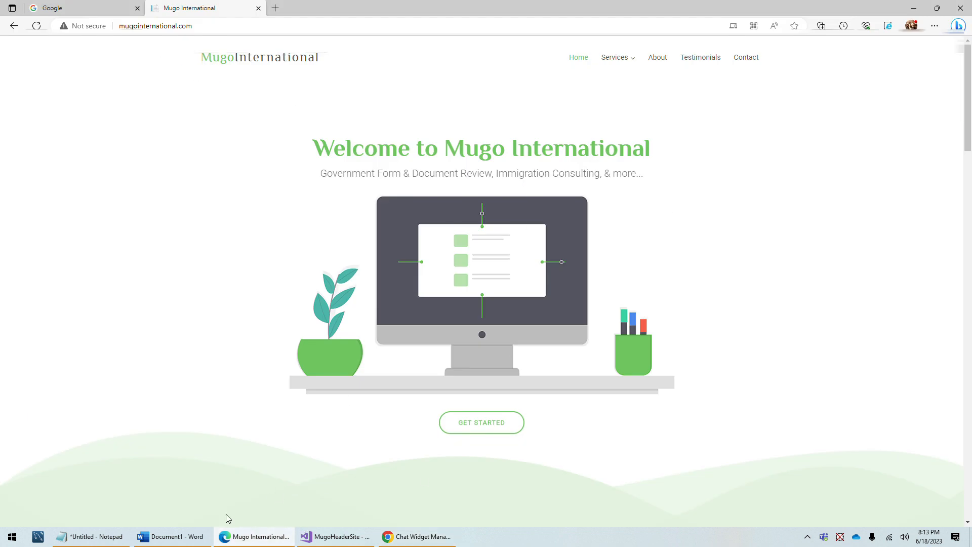
click(335, 537)
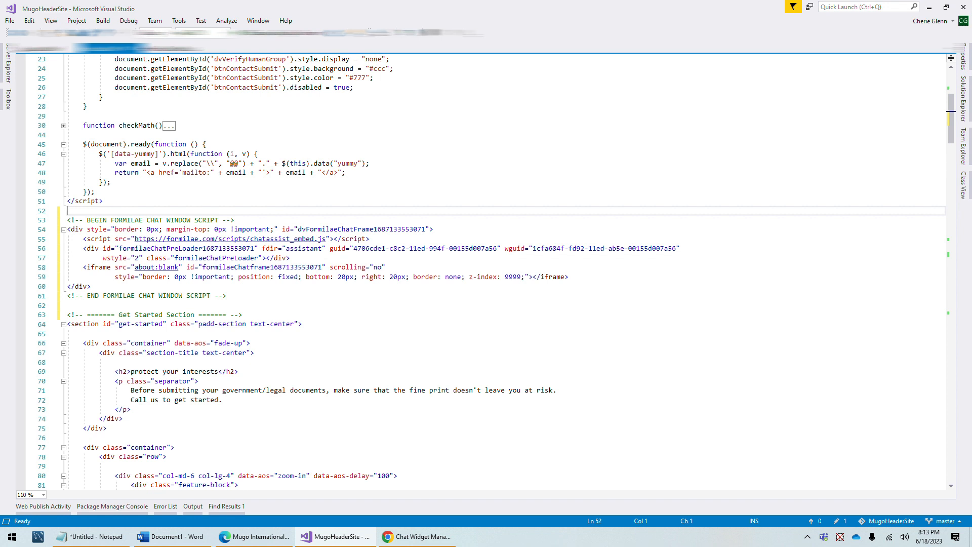
text(<bodY)
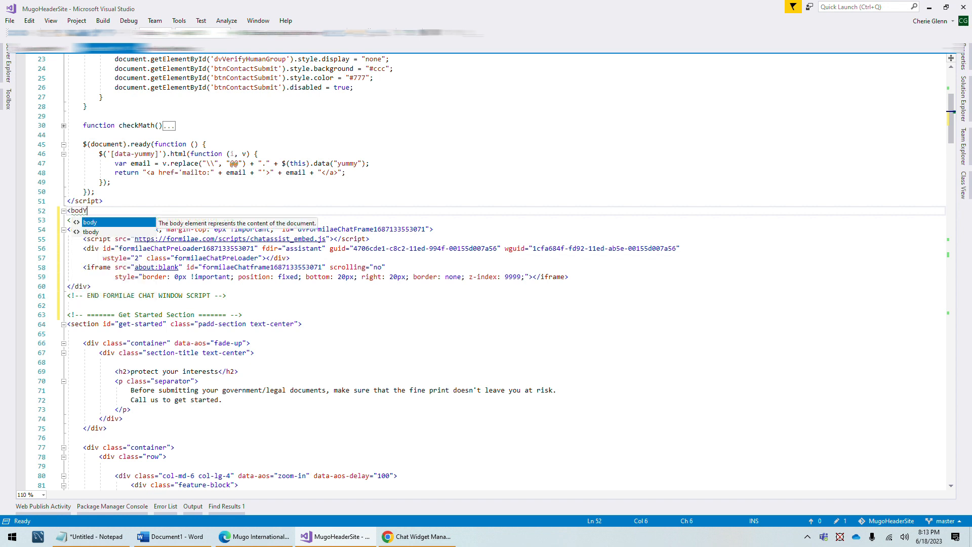
text(>)
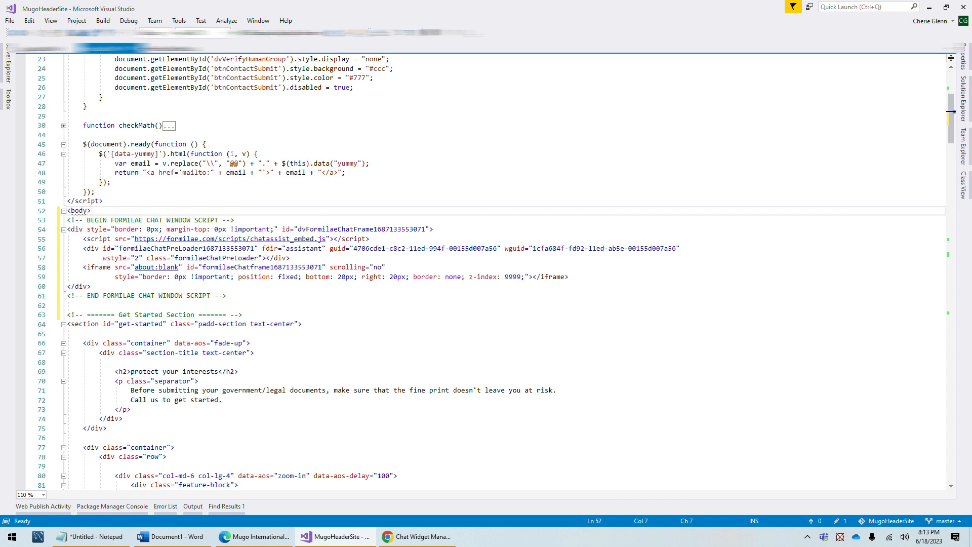
key(shift+Home)
key(BackSpace)
click(82, 334)
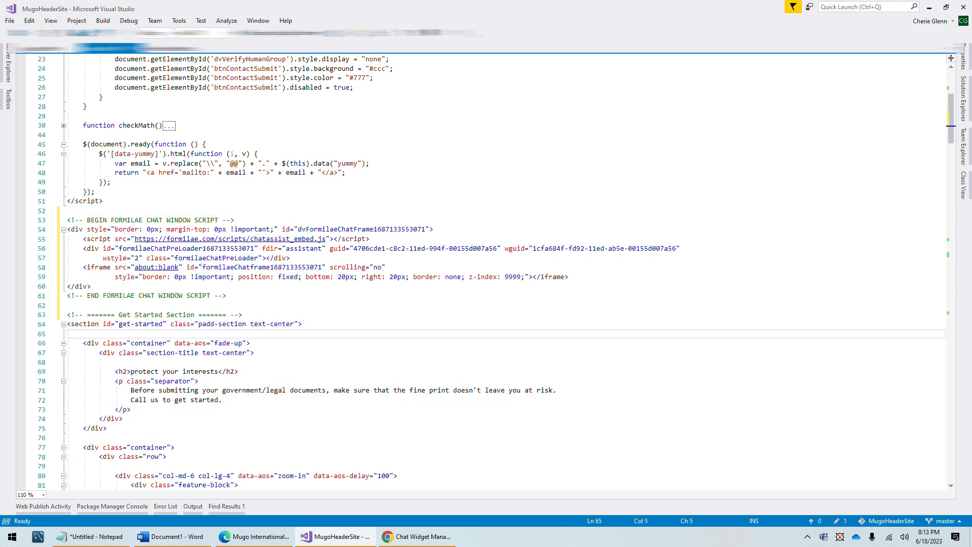
Save the page containing the Formilae chat window script and publish it to the Mugo Main Header Site
drag(226, 297, 68, 220)
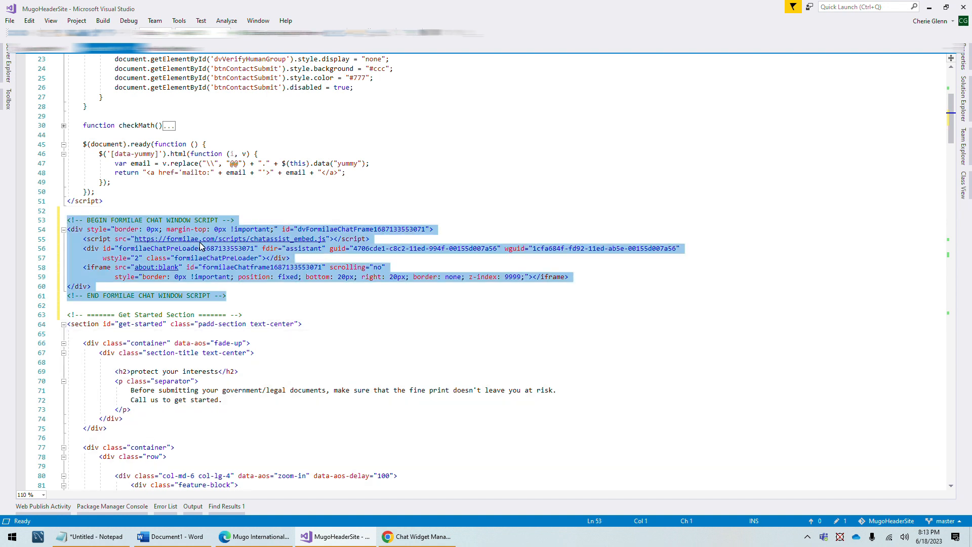
click(198, 240)
key(ctrl+s)
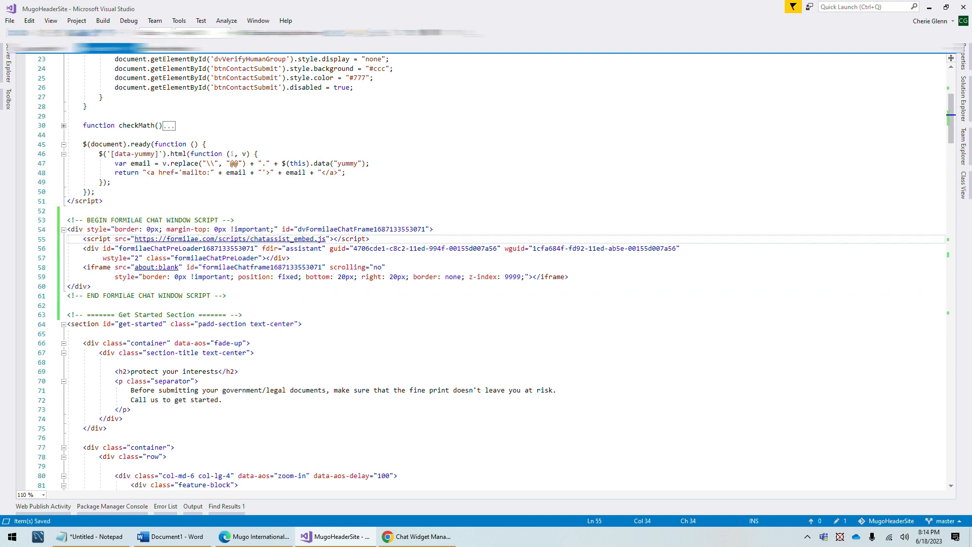
key(Down)
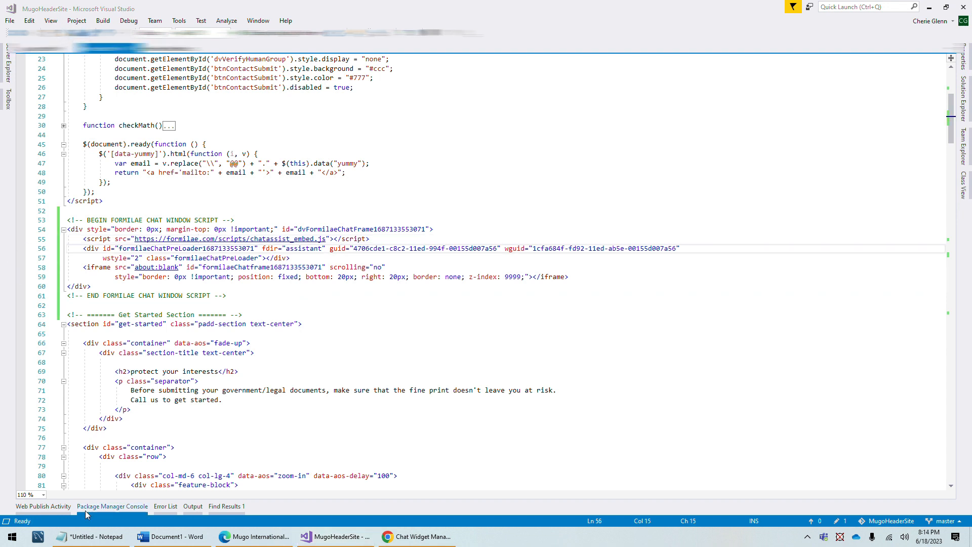
click(53, 506)
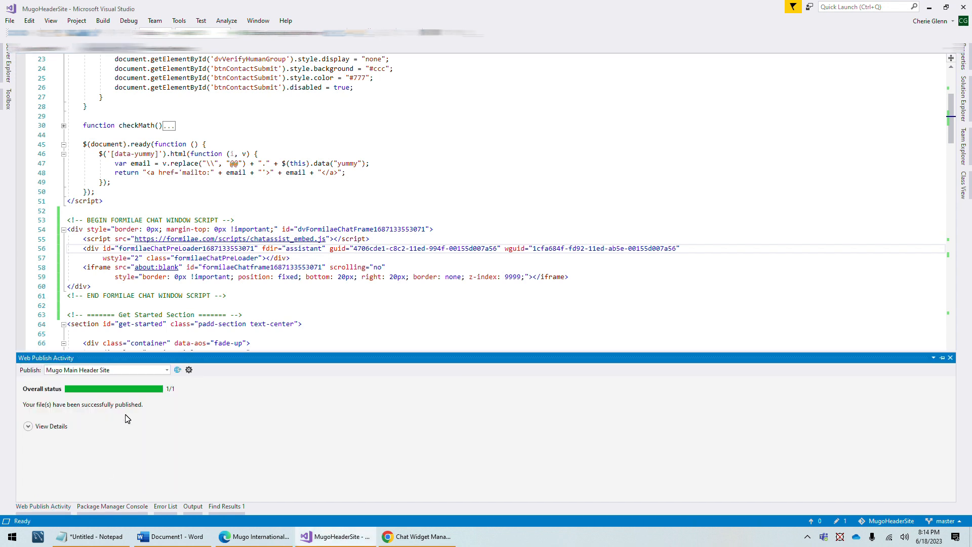
Switch to the Mugo International site in Edge and examine how the chat button sits against the back-to-top button along the page
click(225, 538)
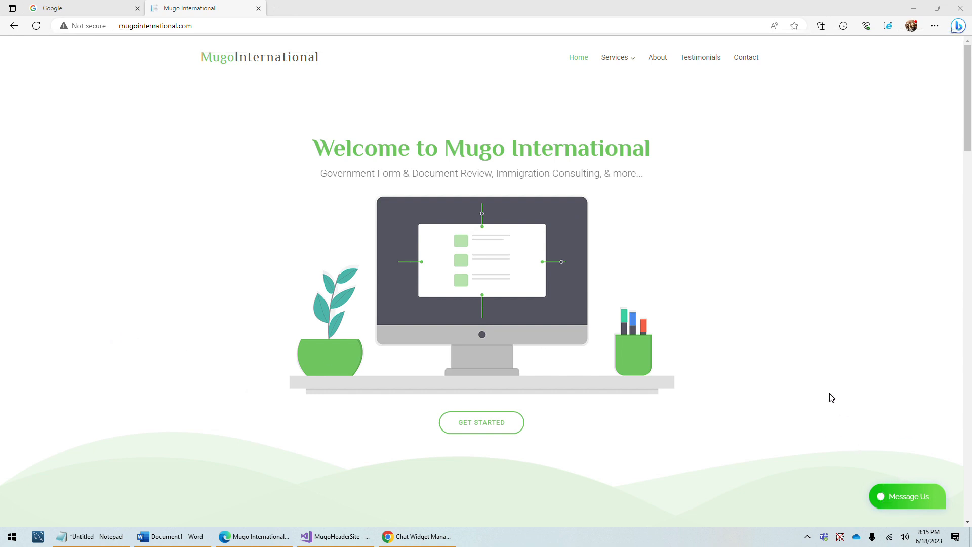
scroll(831, 397, down, 20)
scroll(773, 448, up, 20)
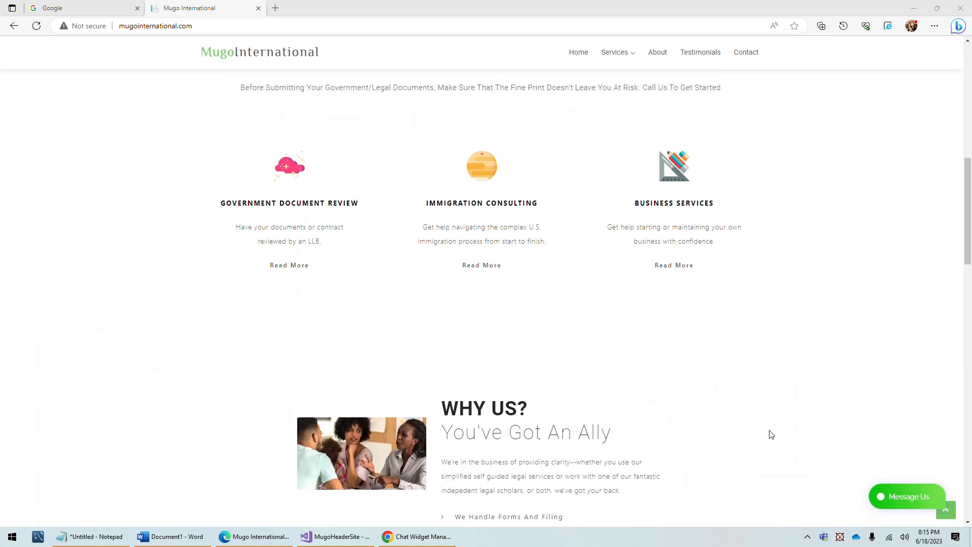
scroll(845, 388, down, 20)
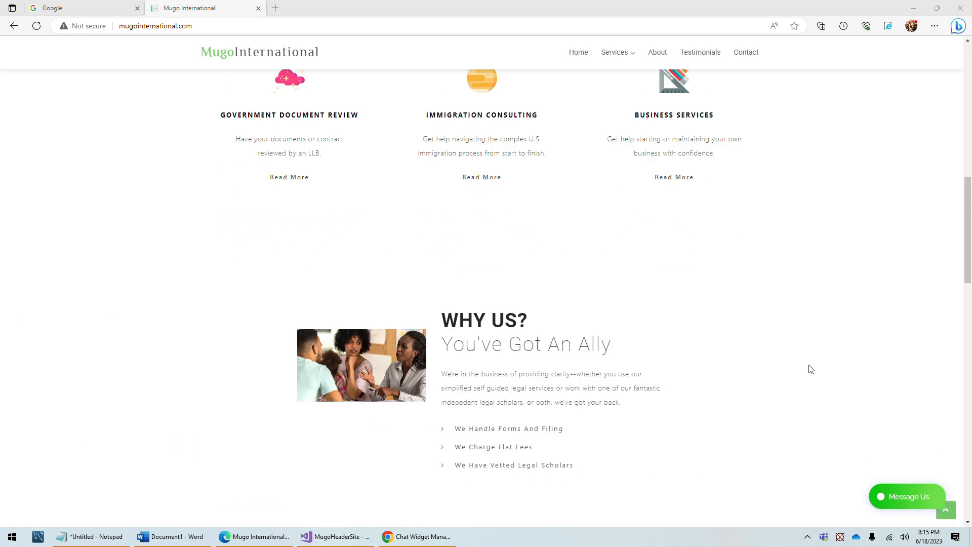
scroll(847, 431, up, 15)
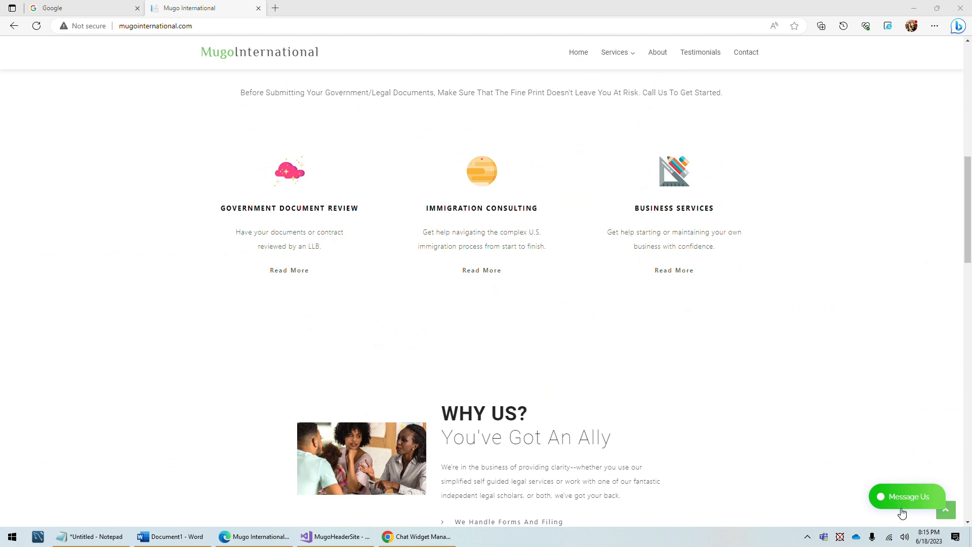
scroll(947, 497, down, 7)
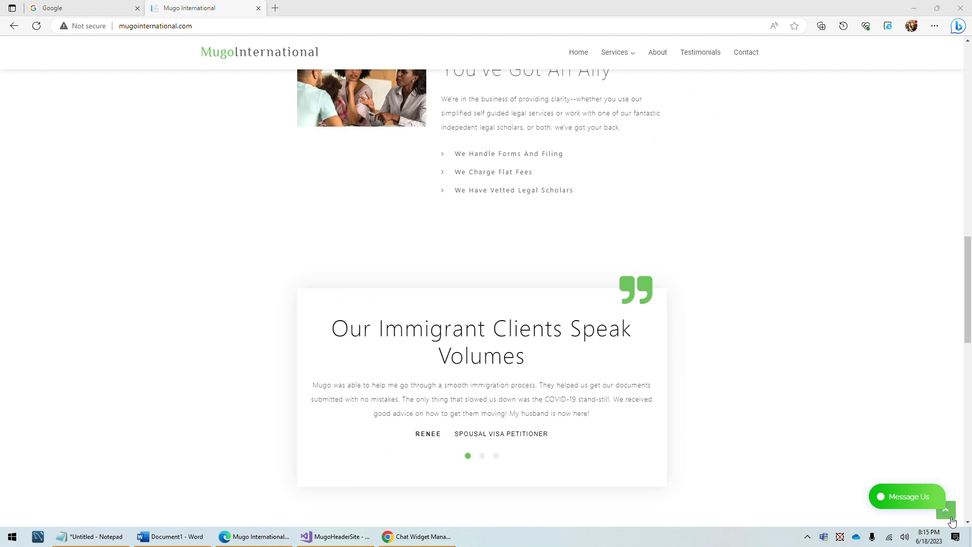
scroll(951, 518, down, 6)
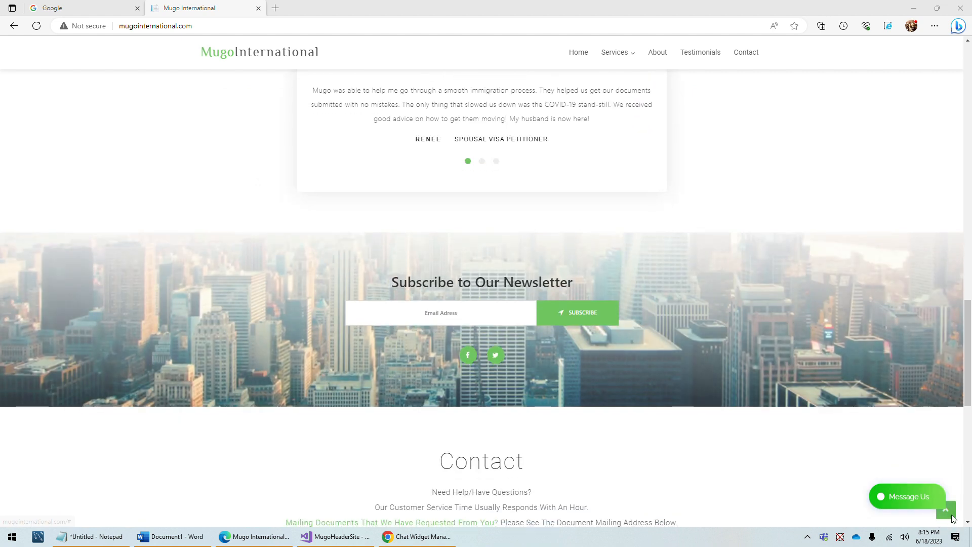
click(950, 516)
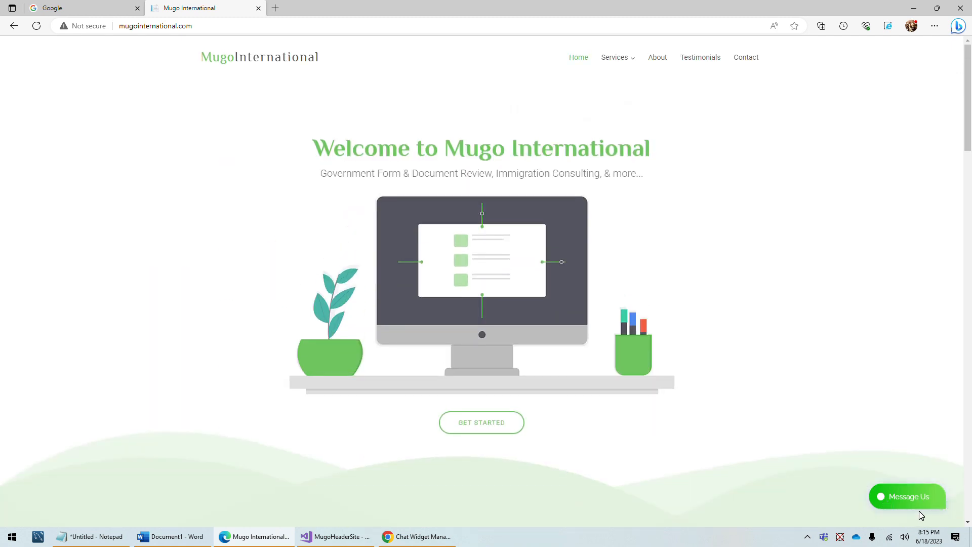
Switch to Formilae in Chrome, set the Home Page Chat Widget's Chat Button Bottom Margin to 50, and save the widget
click(415, 541)
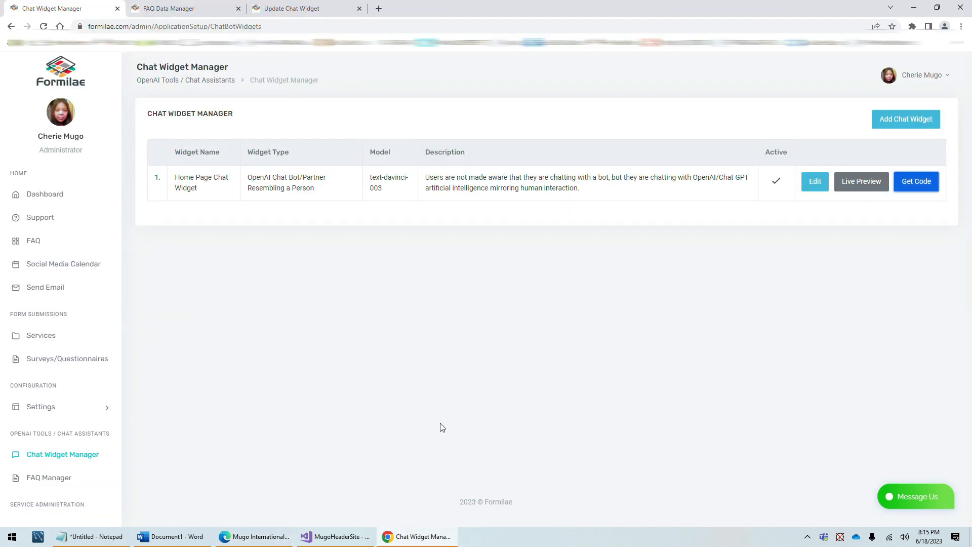
click(814, 183)
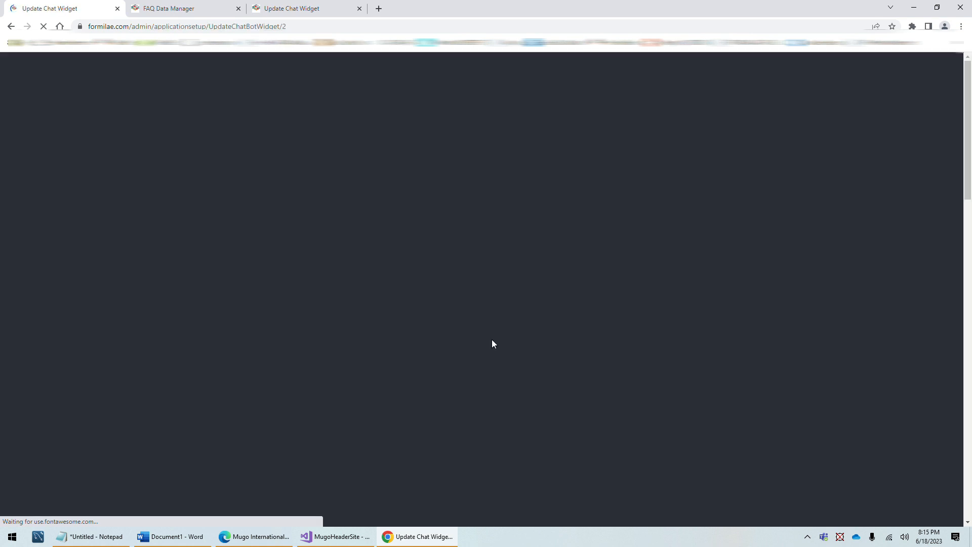
scroll(236, 343, down, 4)
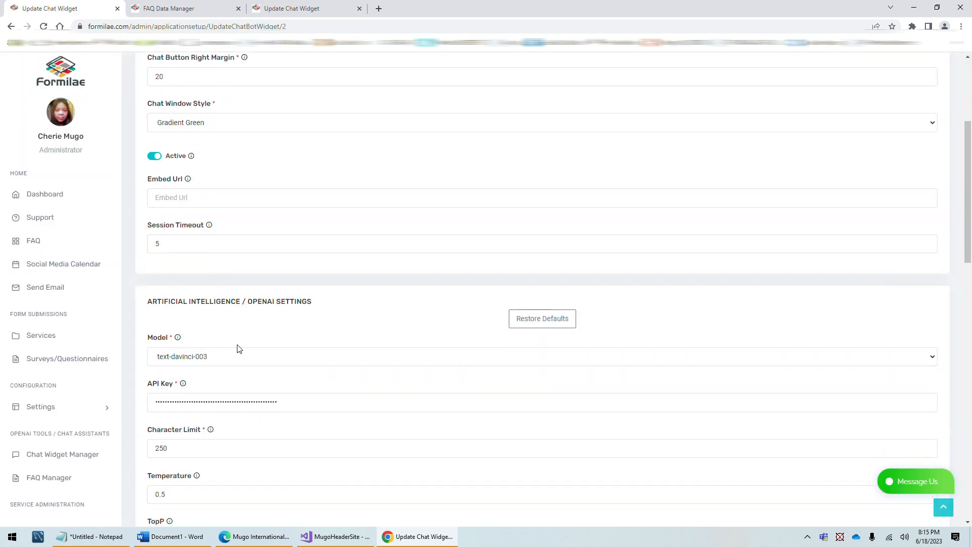
scroll(248, 313, down, 9)
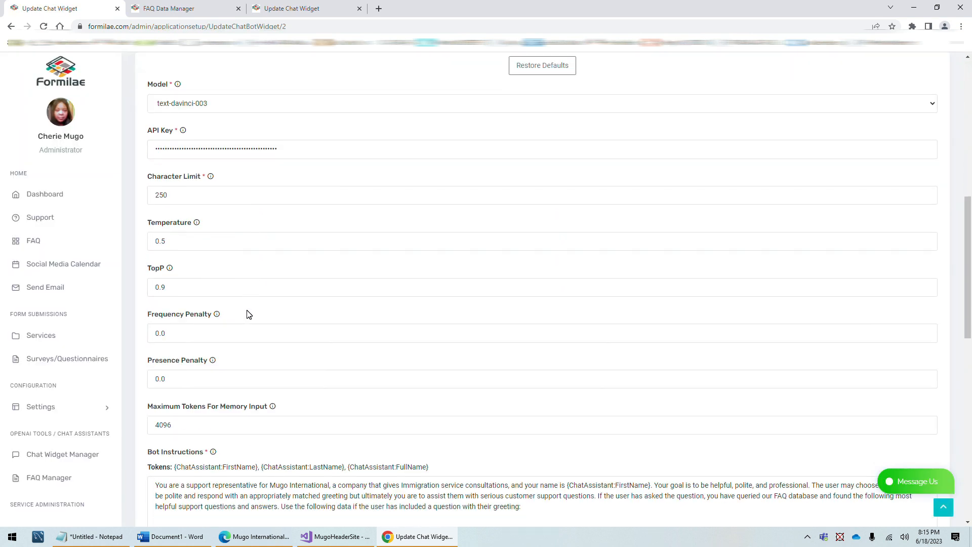
scroll(248, 312, up, 6)
scroll(248, 314, up, 7)
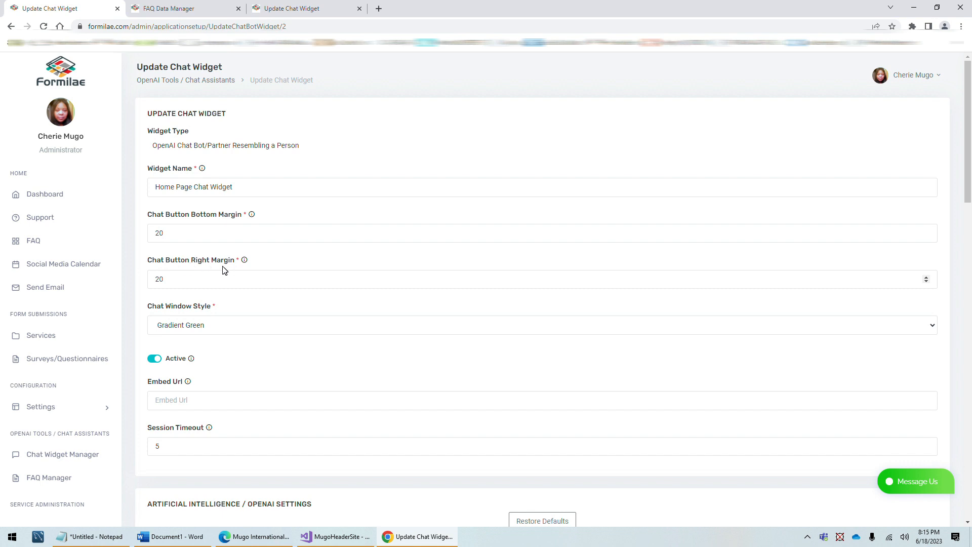
drag(164, 234, 116, 238)
text(50)
key(Tab)
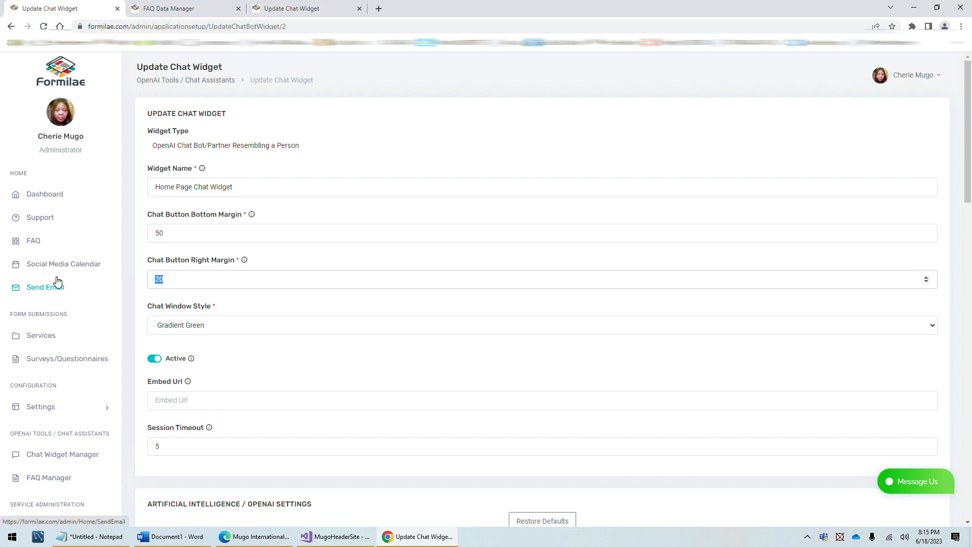
scroll(441, 344, down, 14)
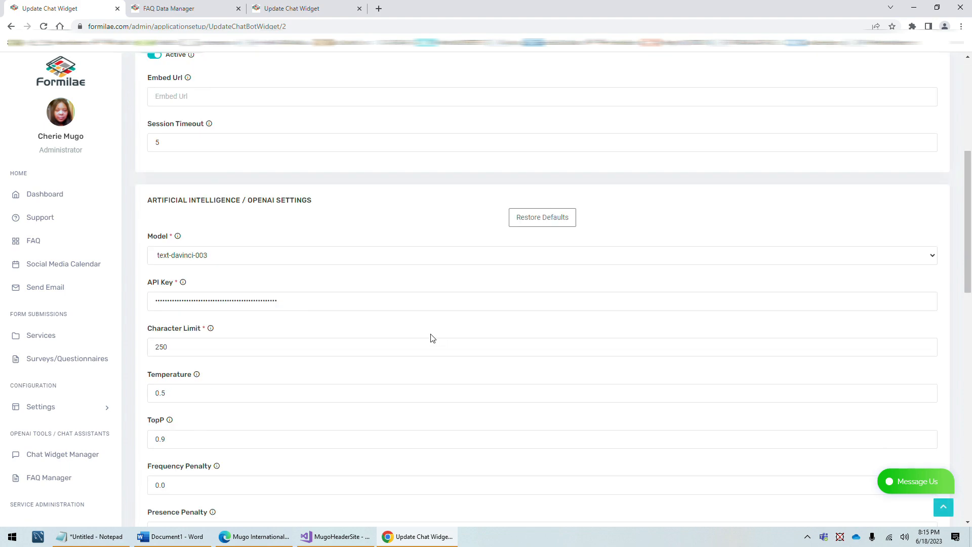
scroll(325, 390, down, 6)
scroll(325, 355, up, 3)
click(166, 460)
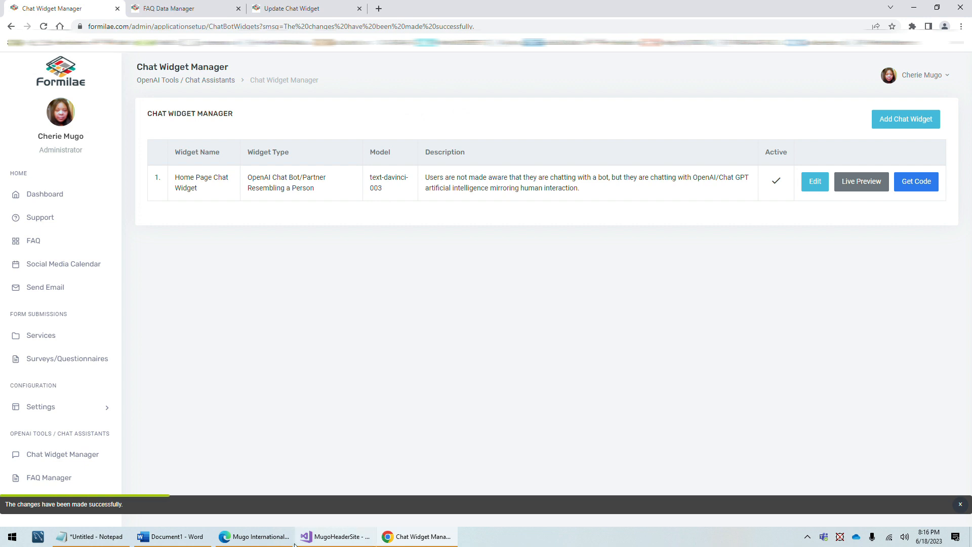
Refresh the Mugo International site in Edge, check the chat button's position along the page, and open the chat window
click(256, 537)
right_click(726, 238)
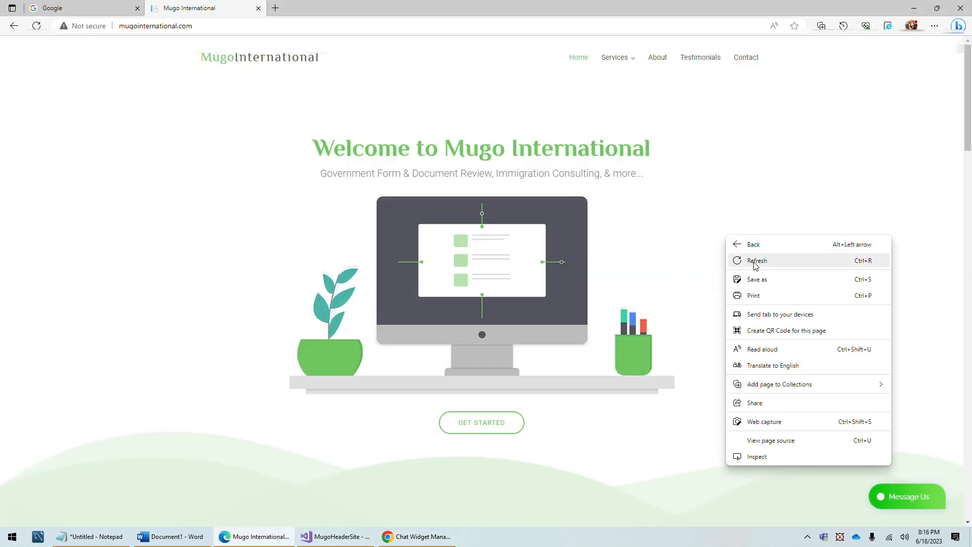
click(754, 262)
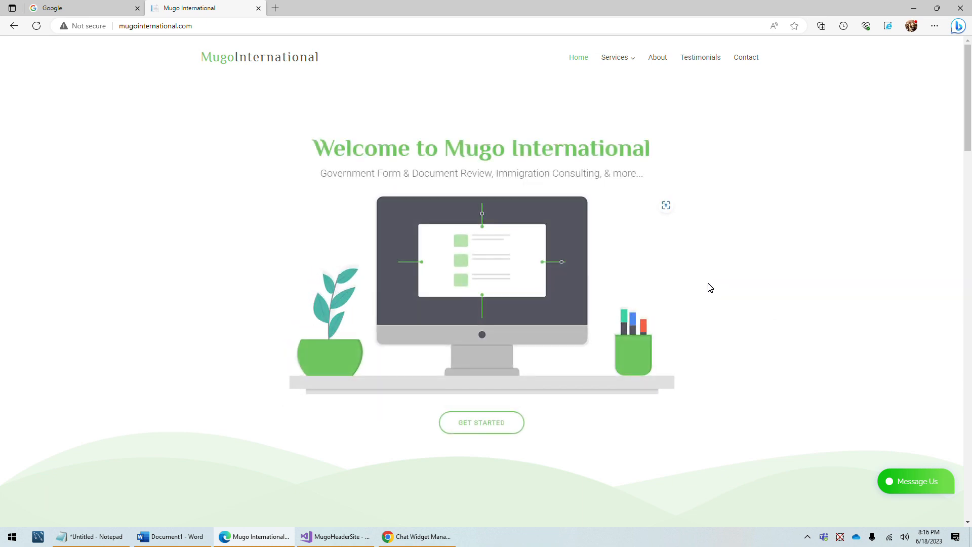
scroll(855, 304, down, 15)
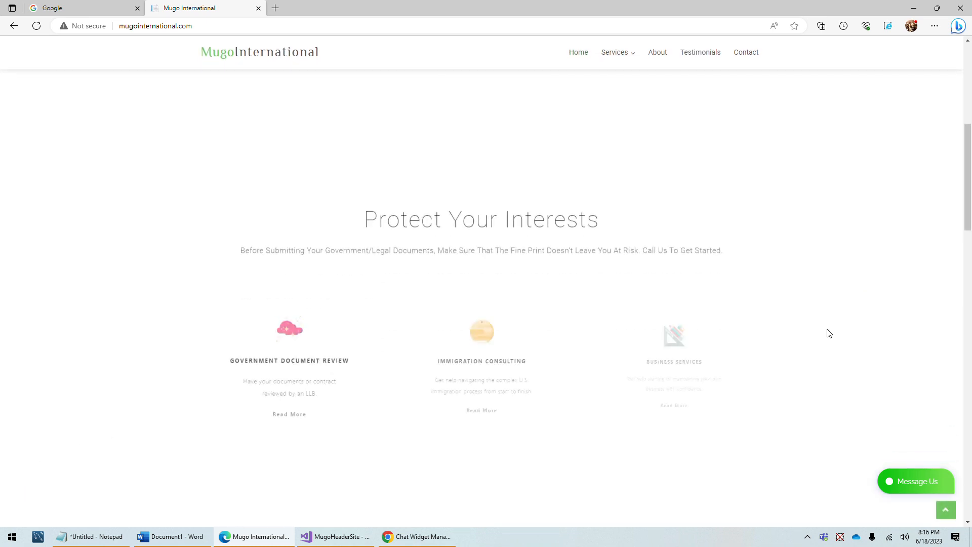
scroll(836, 353, up, 15)
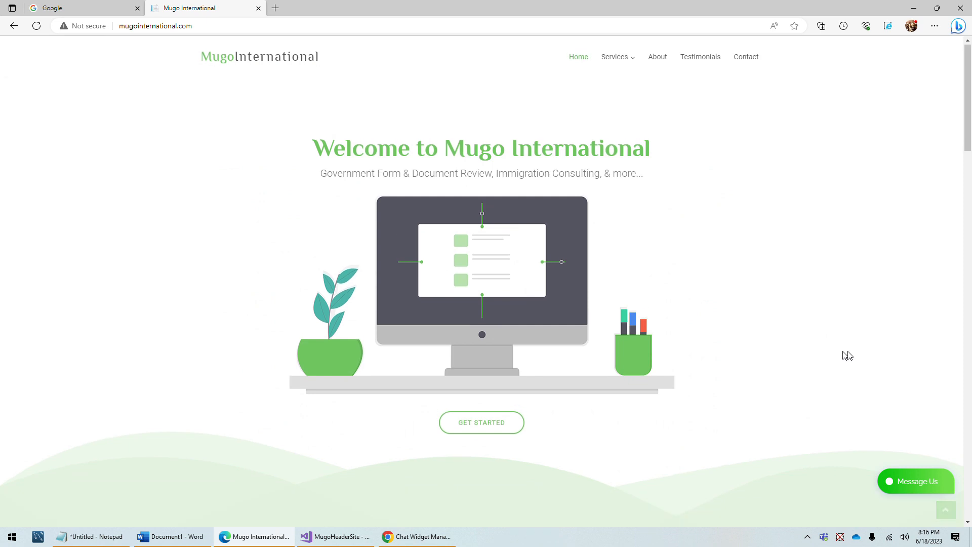
click(891, 485)
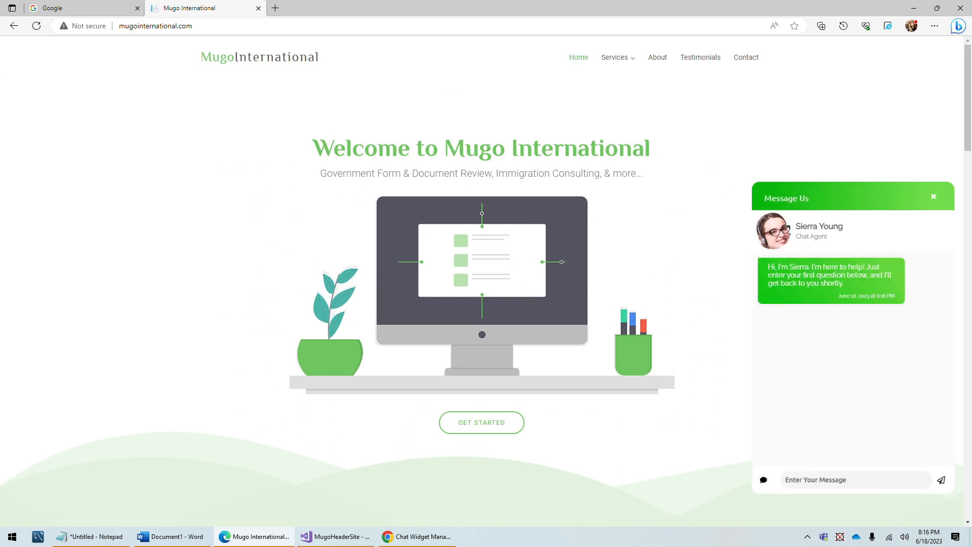